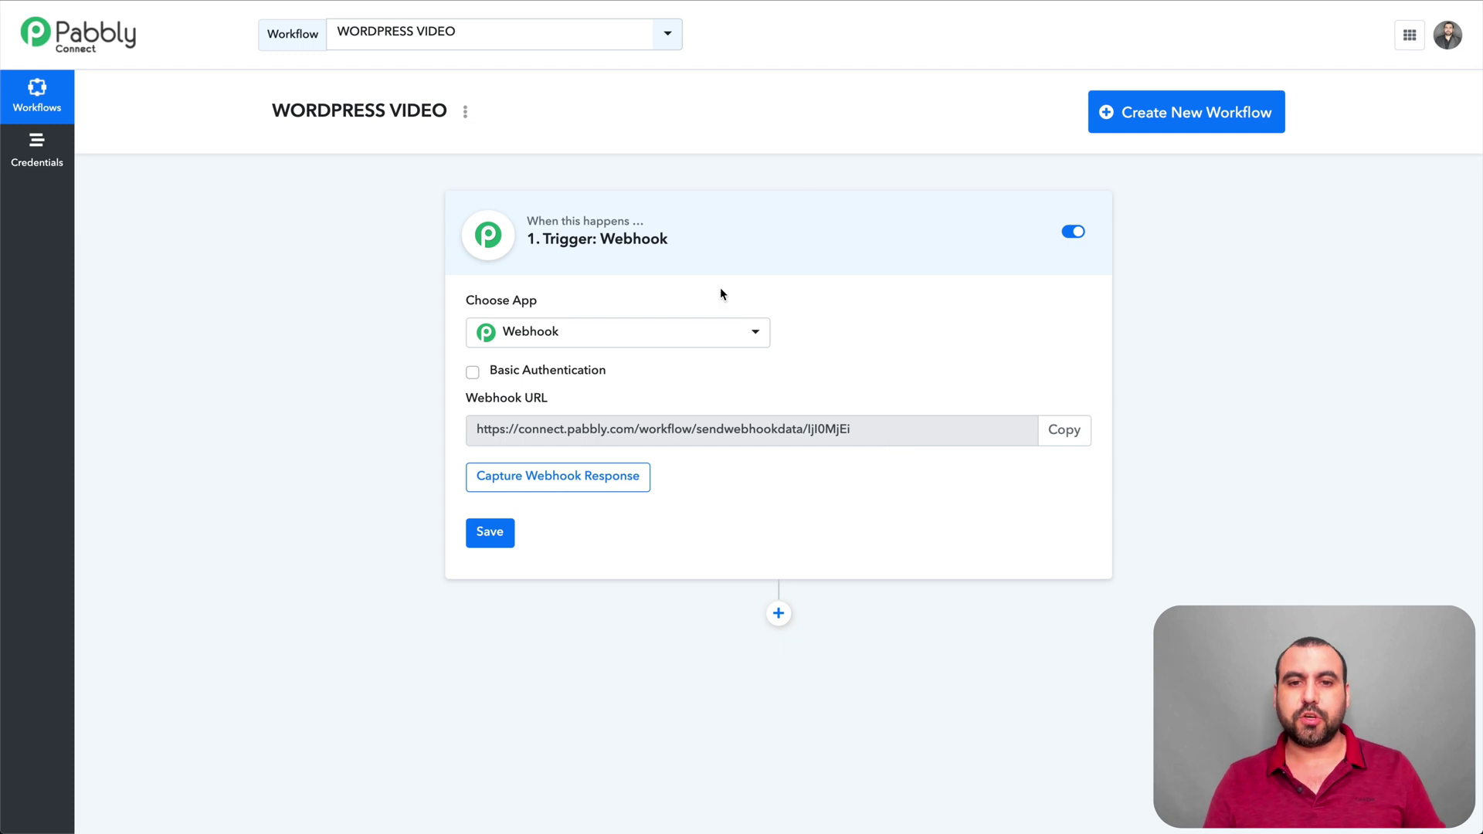
# Search 'word' and pick WordPress as the trigger app, keeping the New Post method.
pyautogui.click(696, 340)
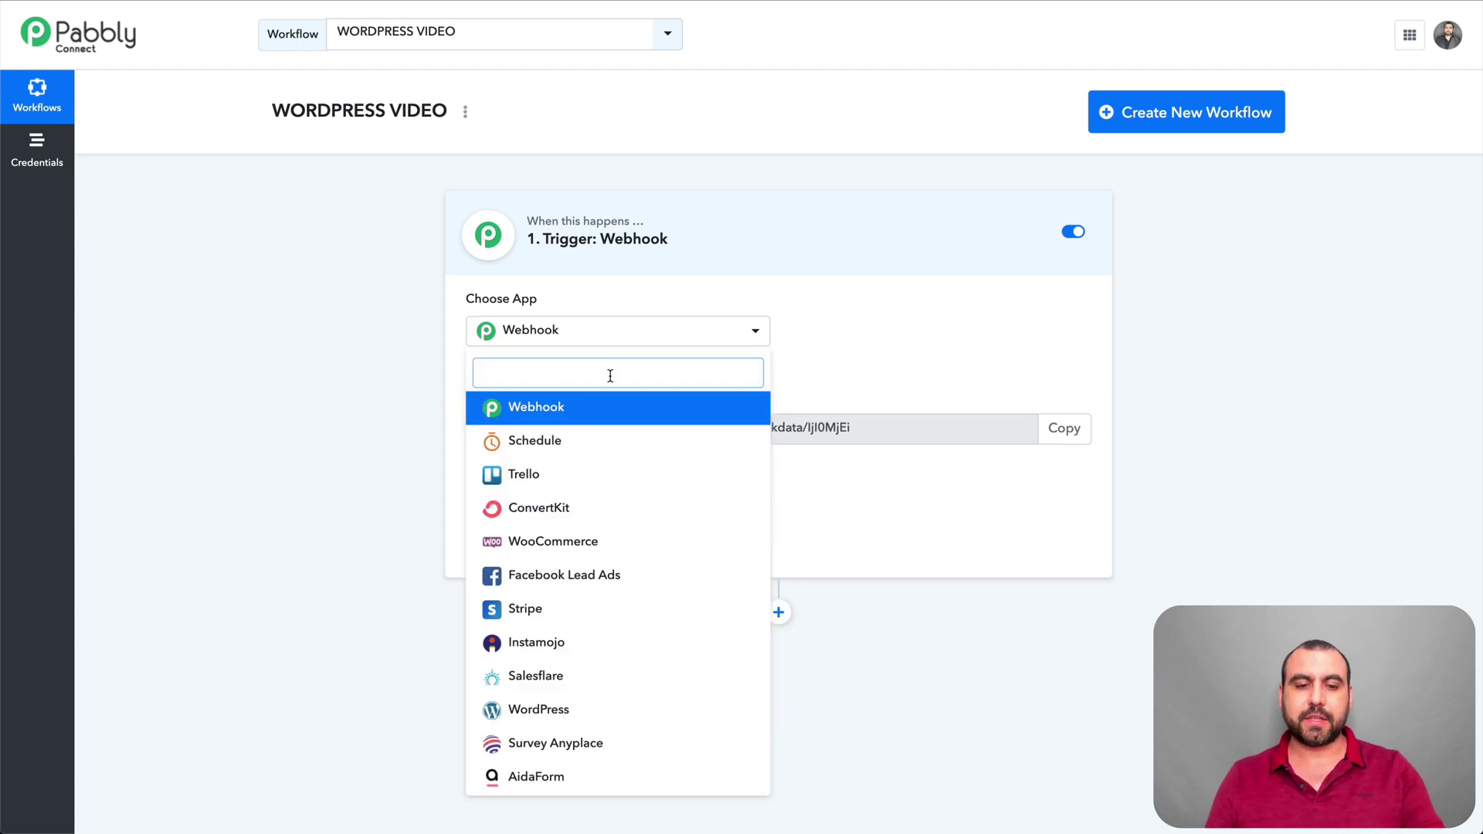
pyautogui.write('word')
pyautogui.click(555, 408)
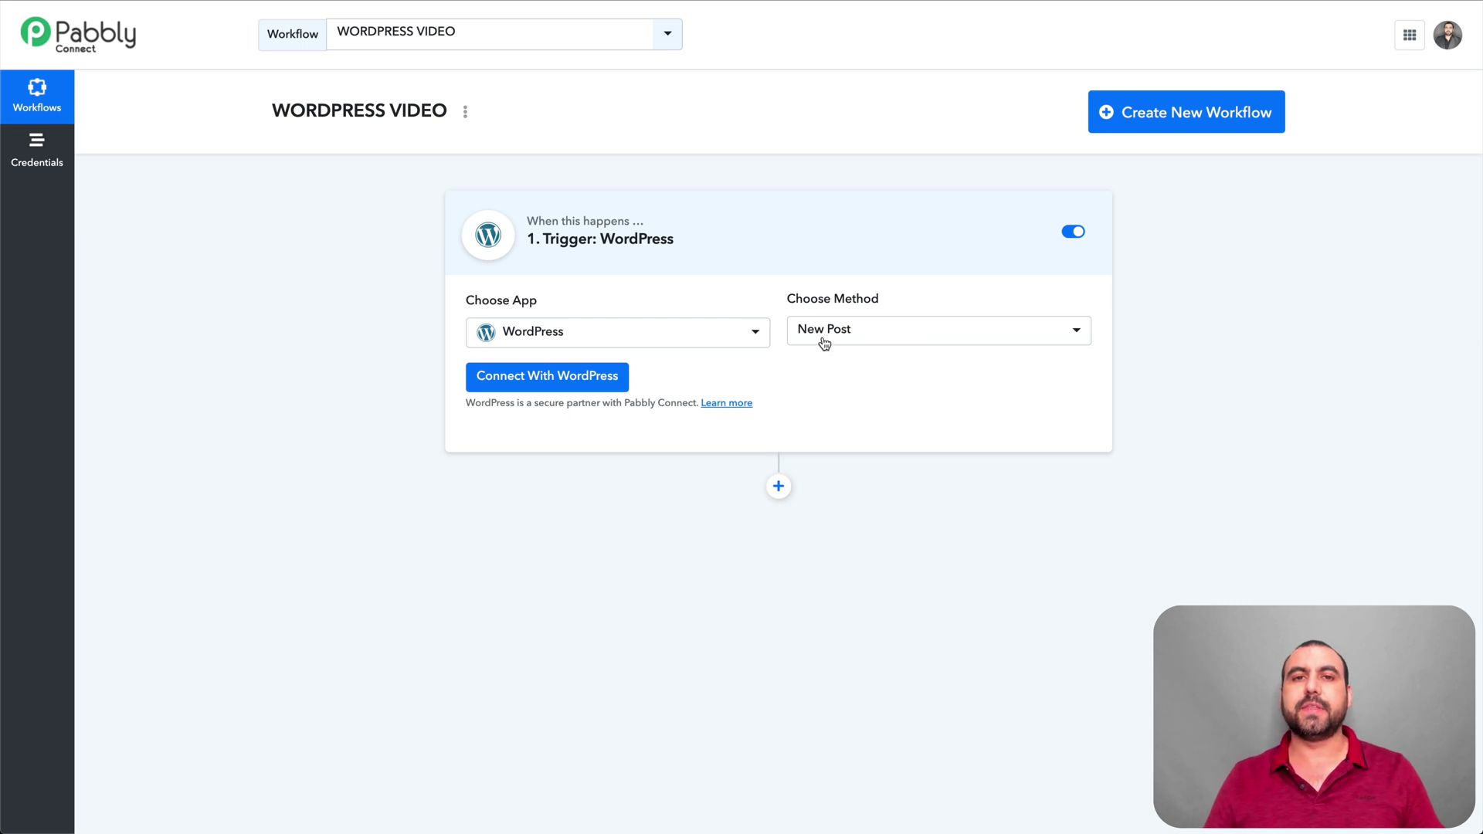
# Start the WordPress connection and download the WP-API Basic-Auth plugin zip.
pyautogui.click(601, 379)
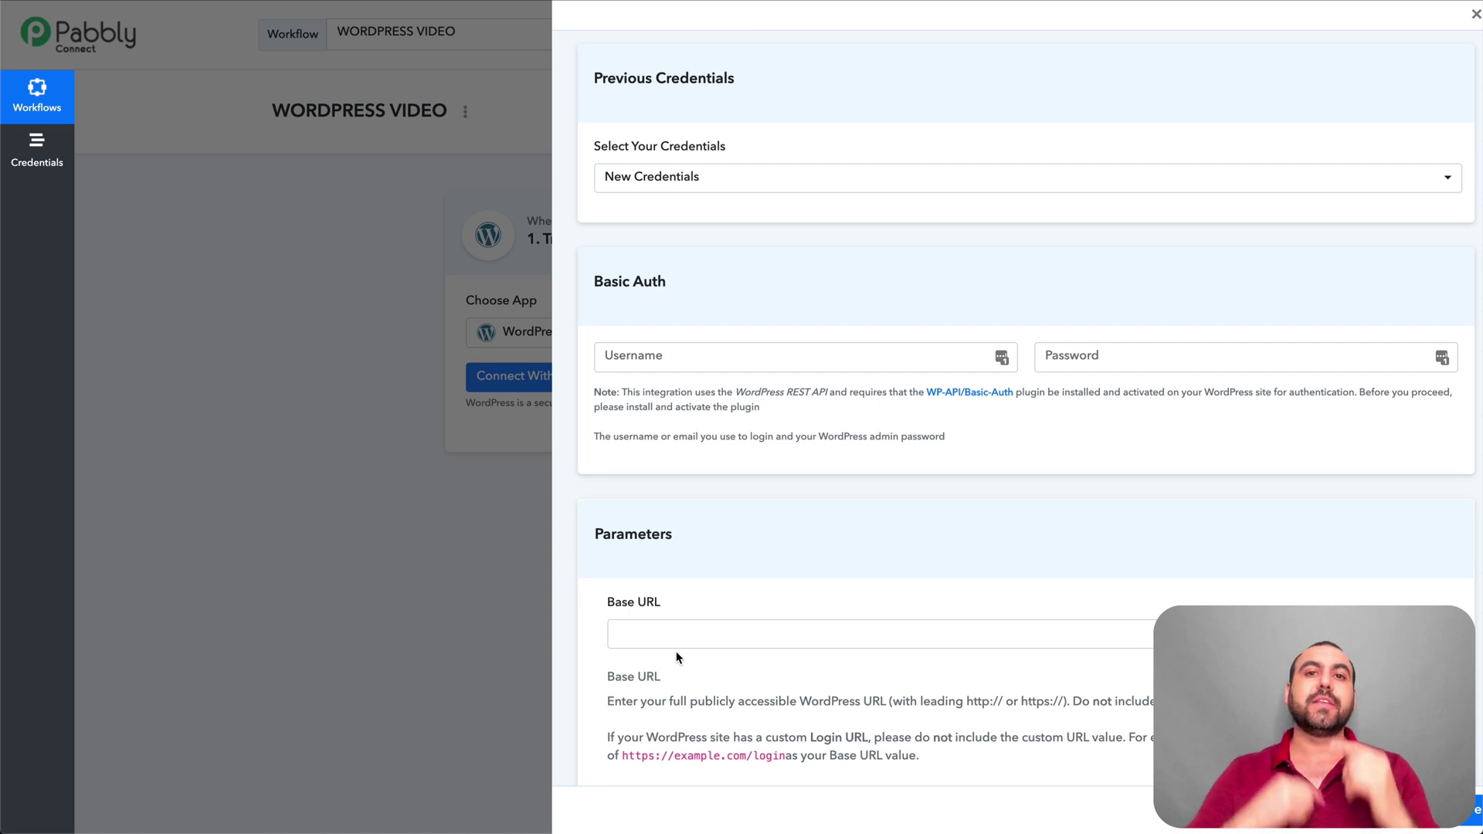
pyautogui.click(965, 396)
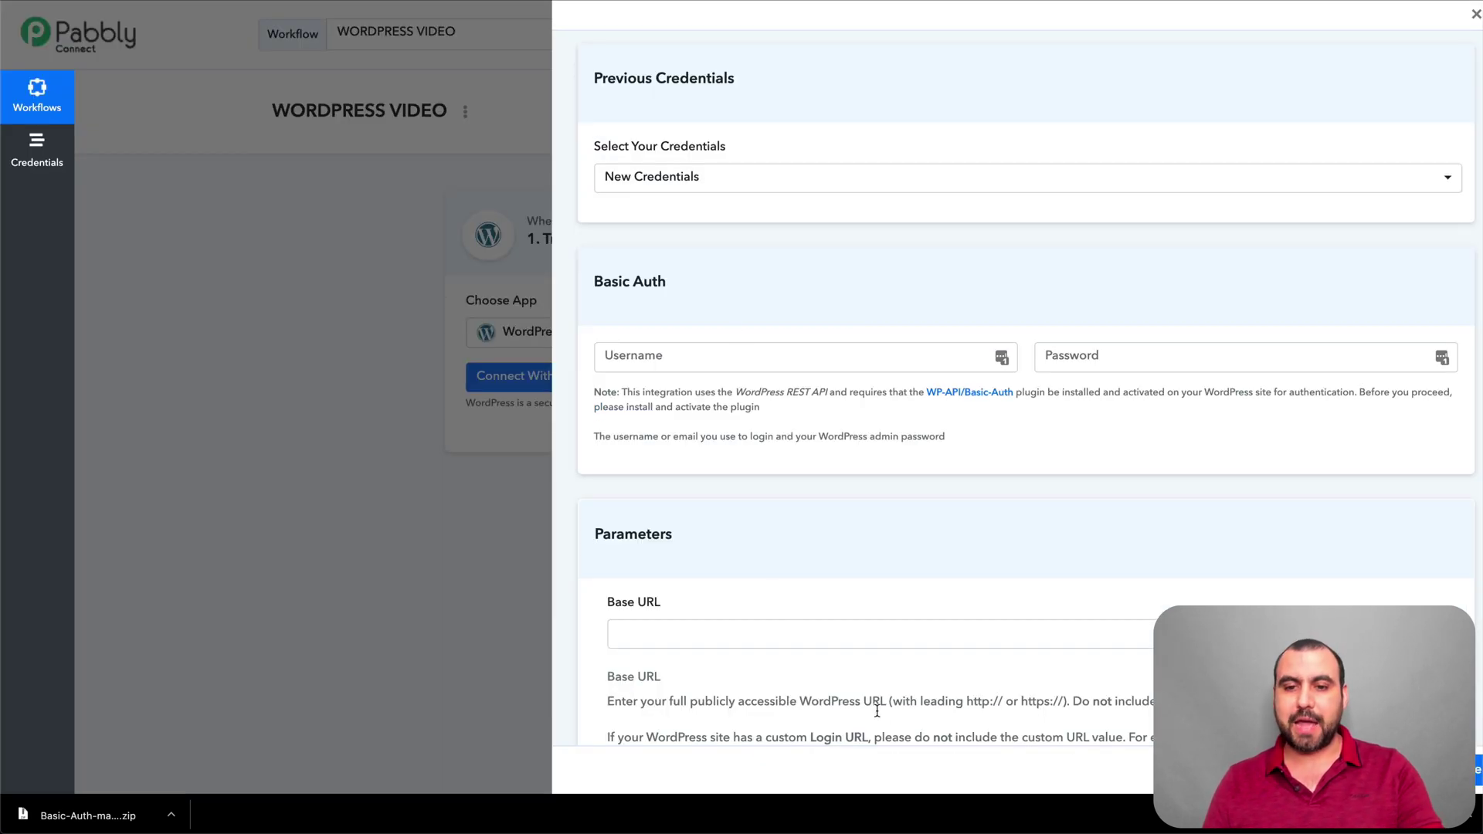
pyautogui.scroll(-1, 947, 720)
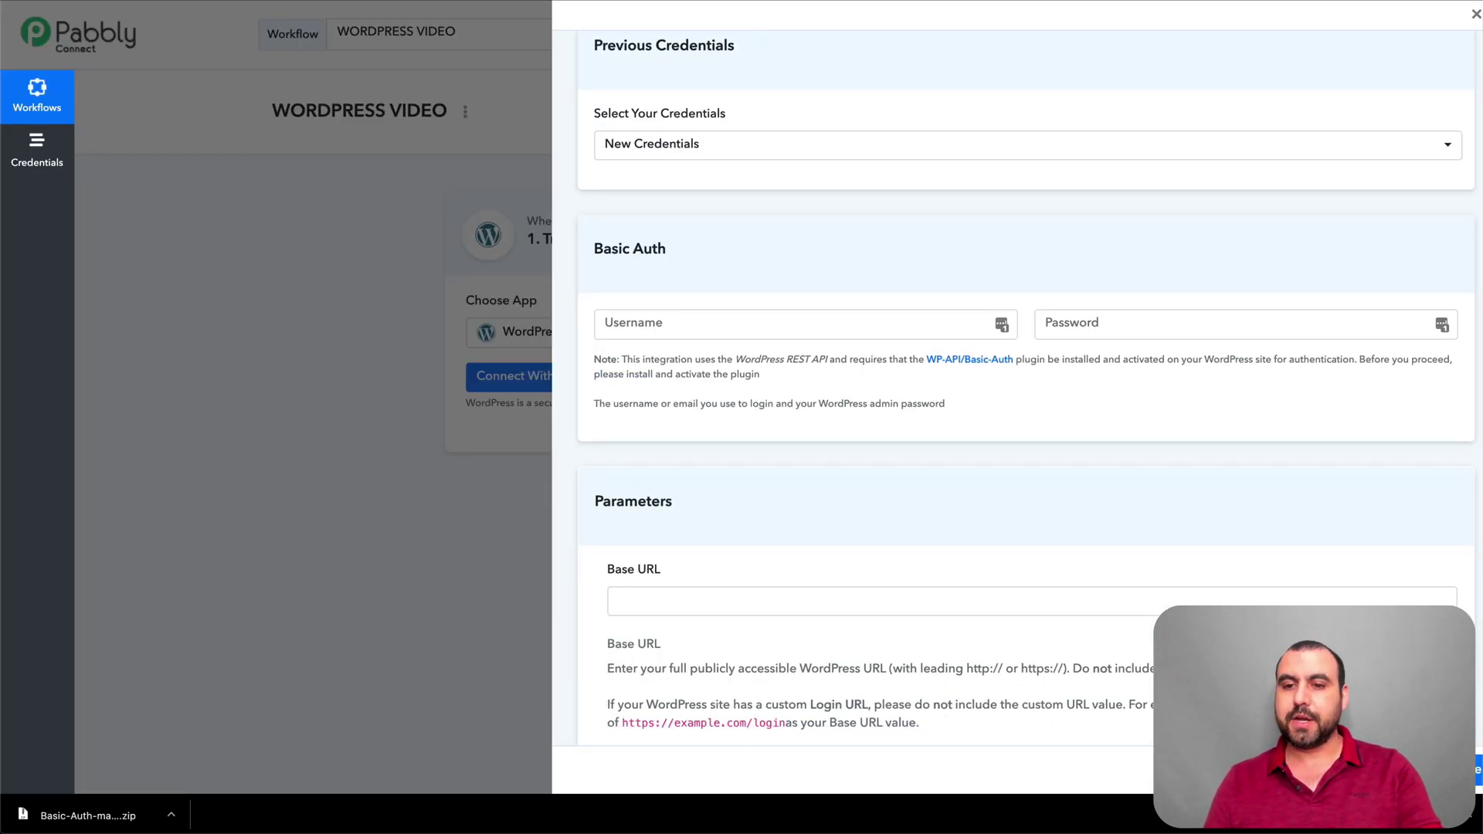
pyautogui.moveTo(1083, 668); pyautogui.dragTo(1159, 669)
pyautogui.click(1102, 659)
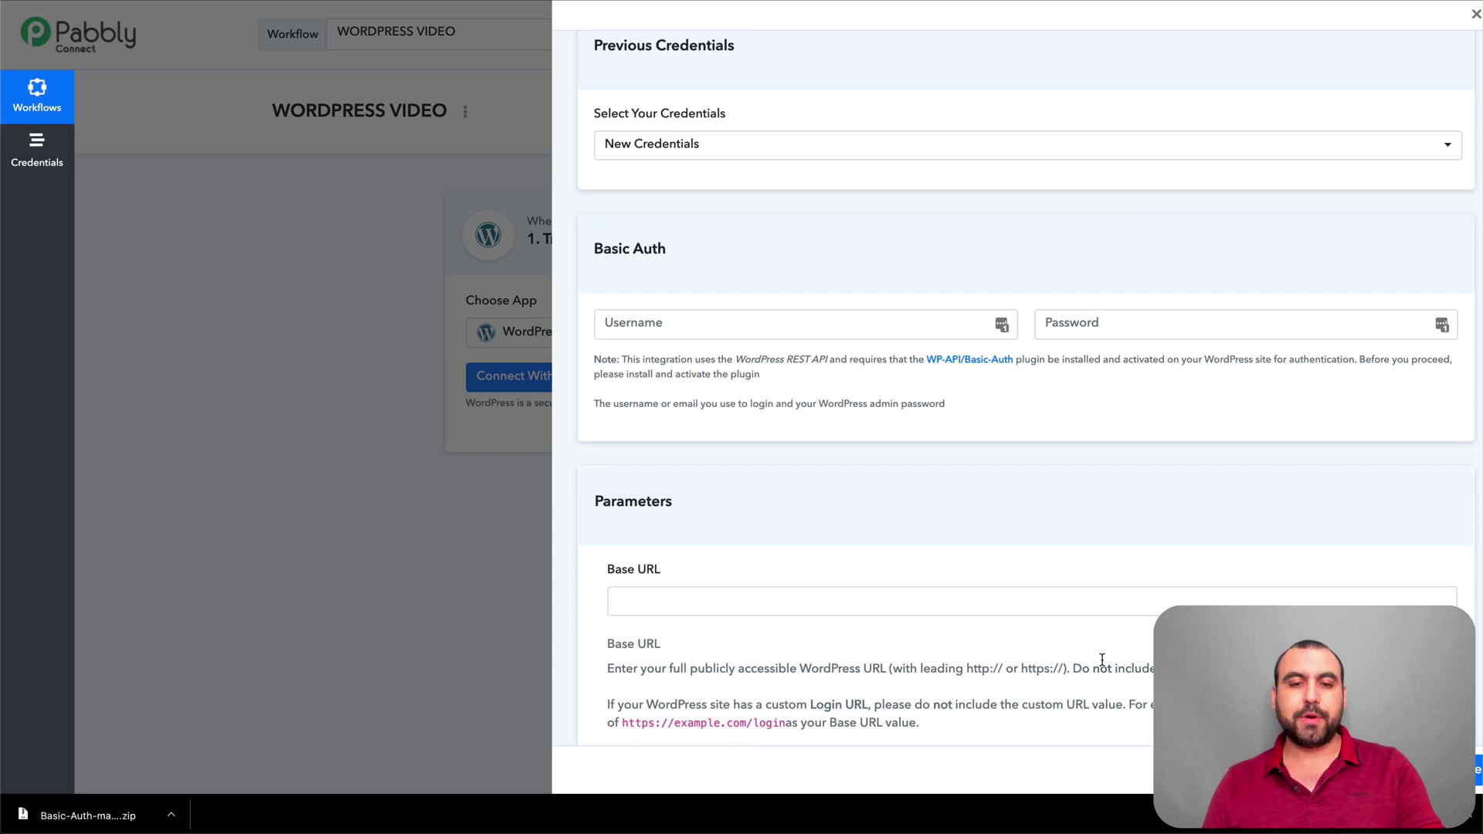
pyautogui.click(918, 608)
pyautogui.write('https://saasm.co/')
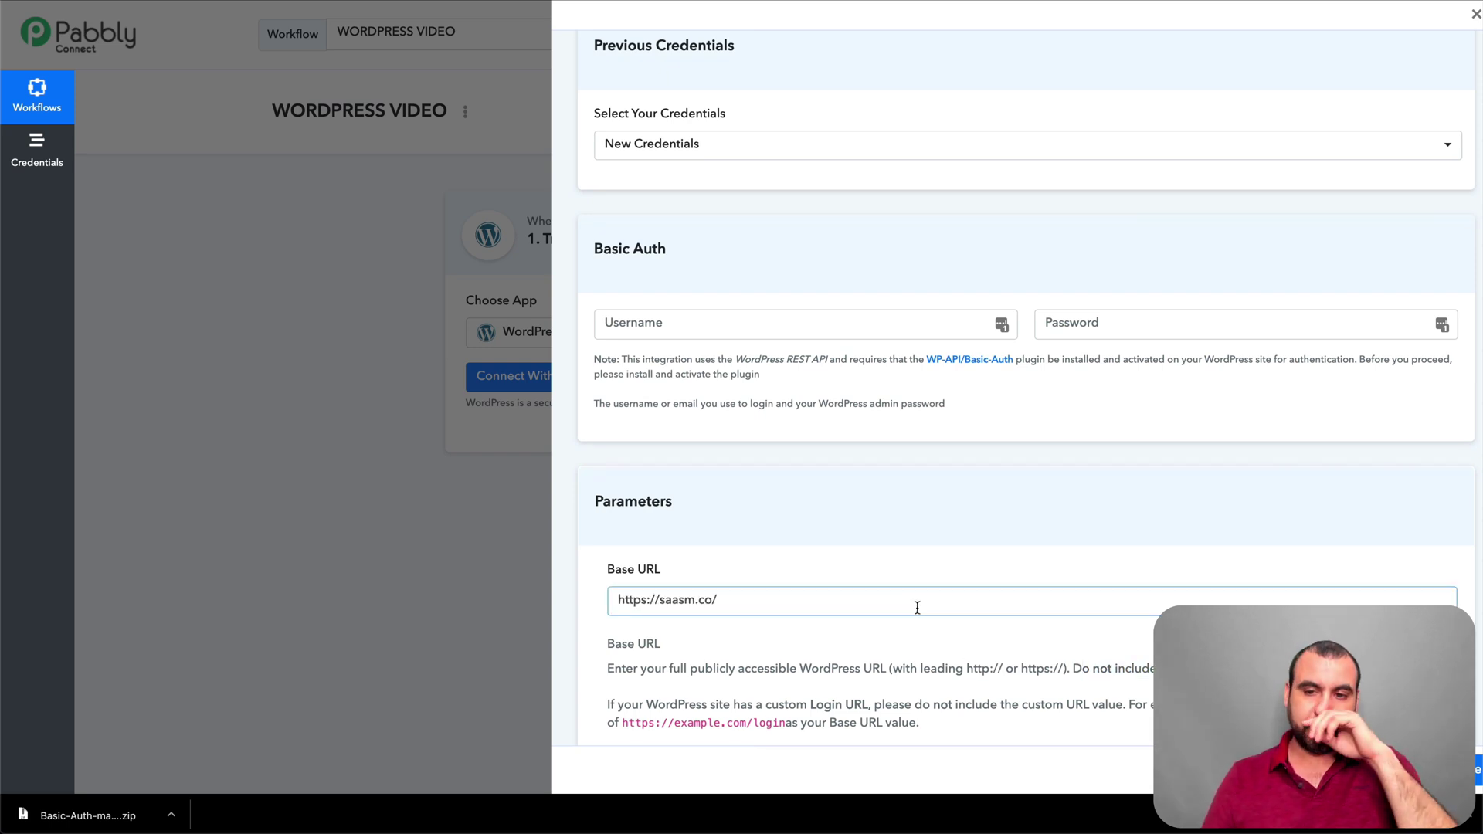
pyautogui.press('BackSpace')
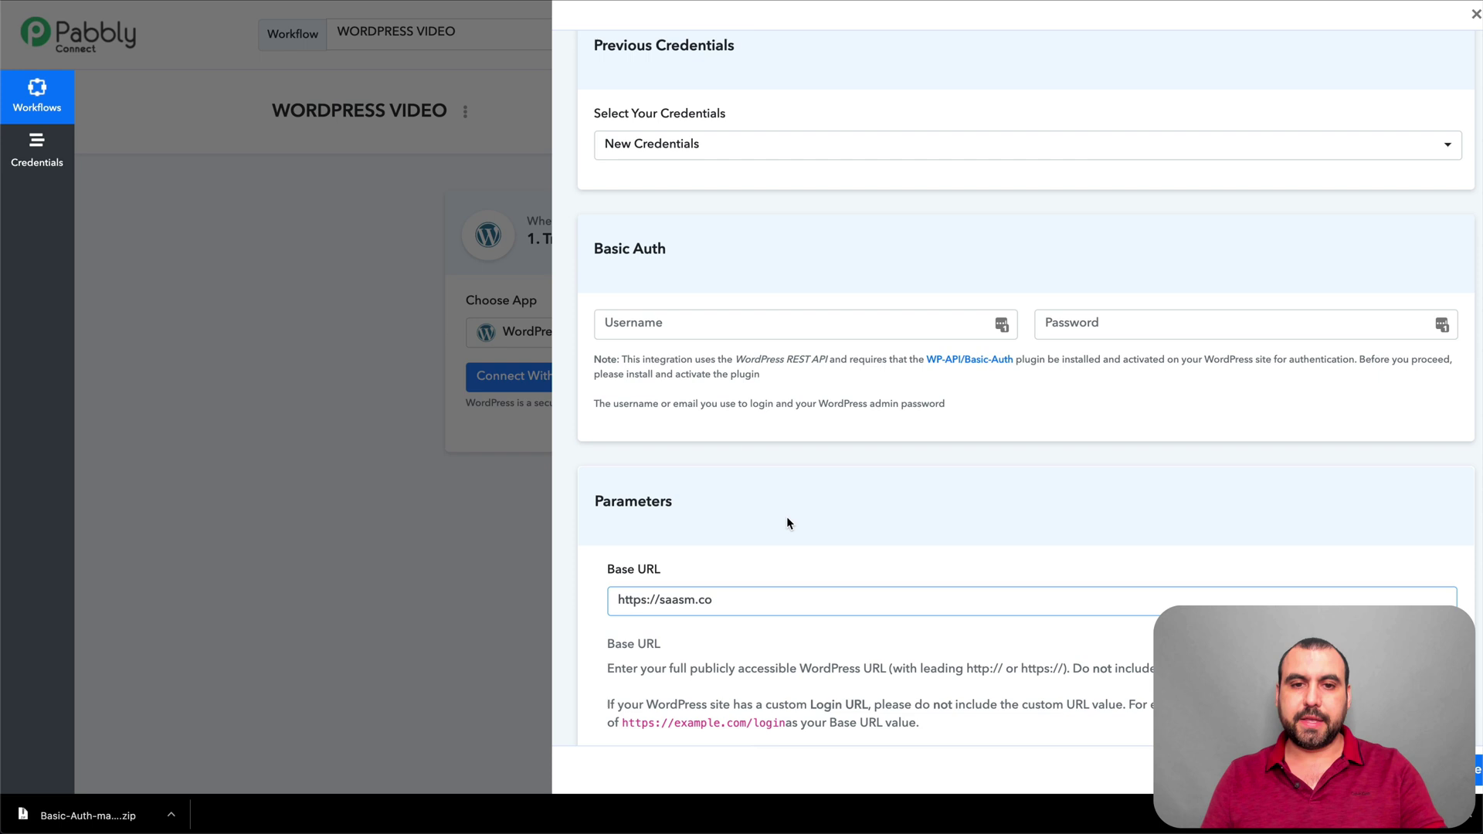
pyautogui.scroll(1, 679, 347)
pyautogui.click(718, 355)
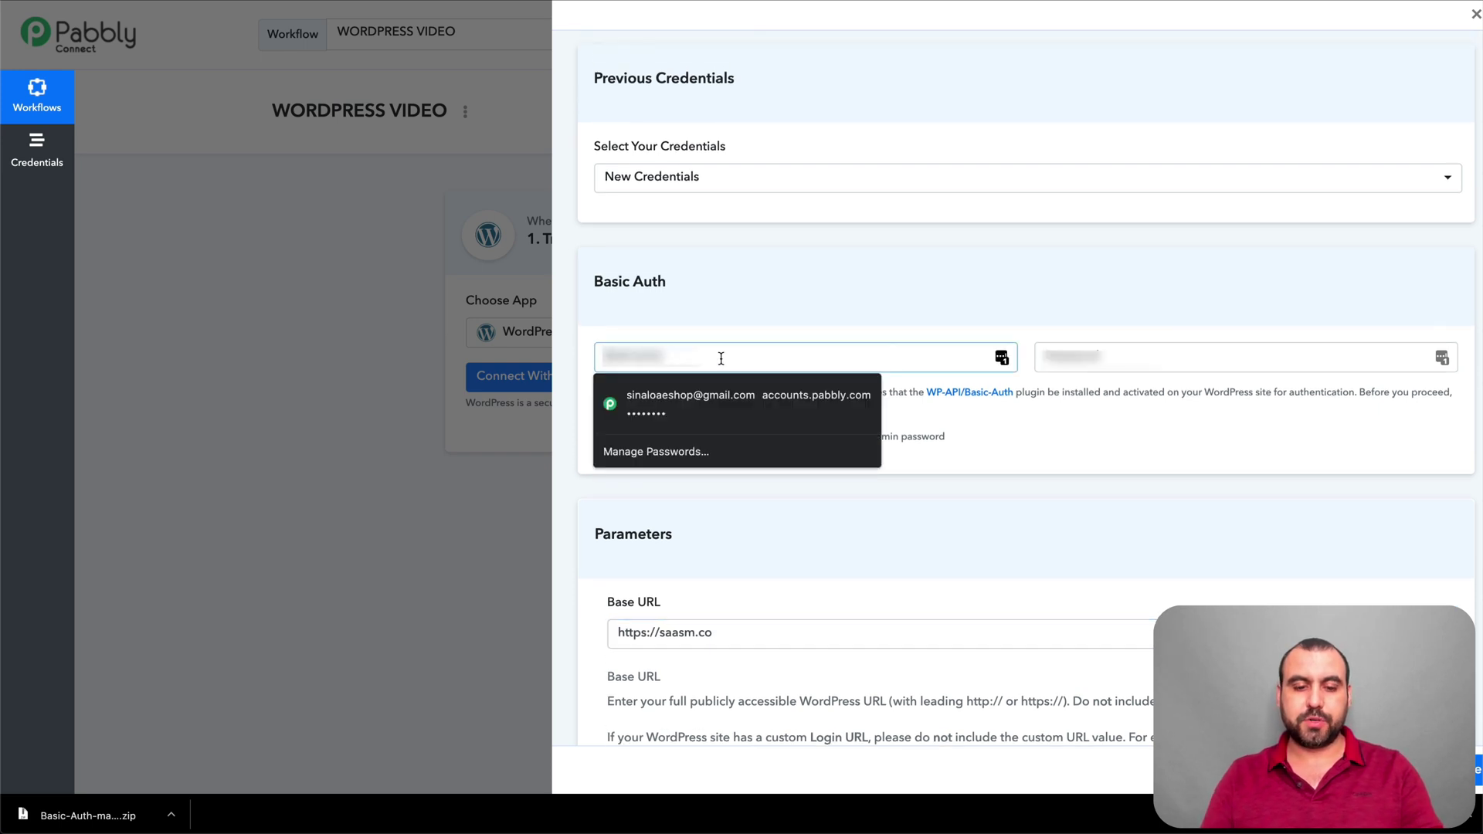
pyautogui.press('Down')
pyautogui.press('Return')
pyautogui.press('Tab')
pyautogui.write('********')
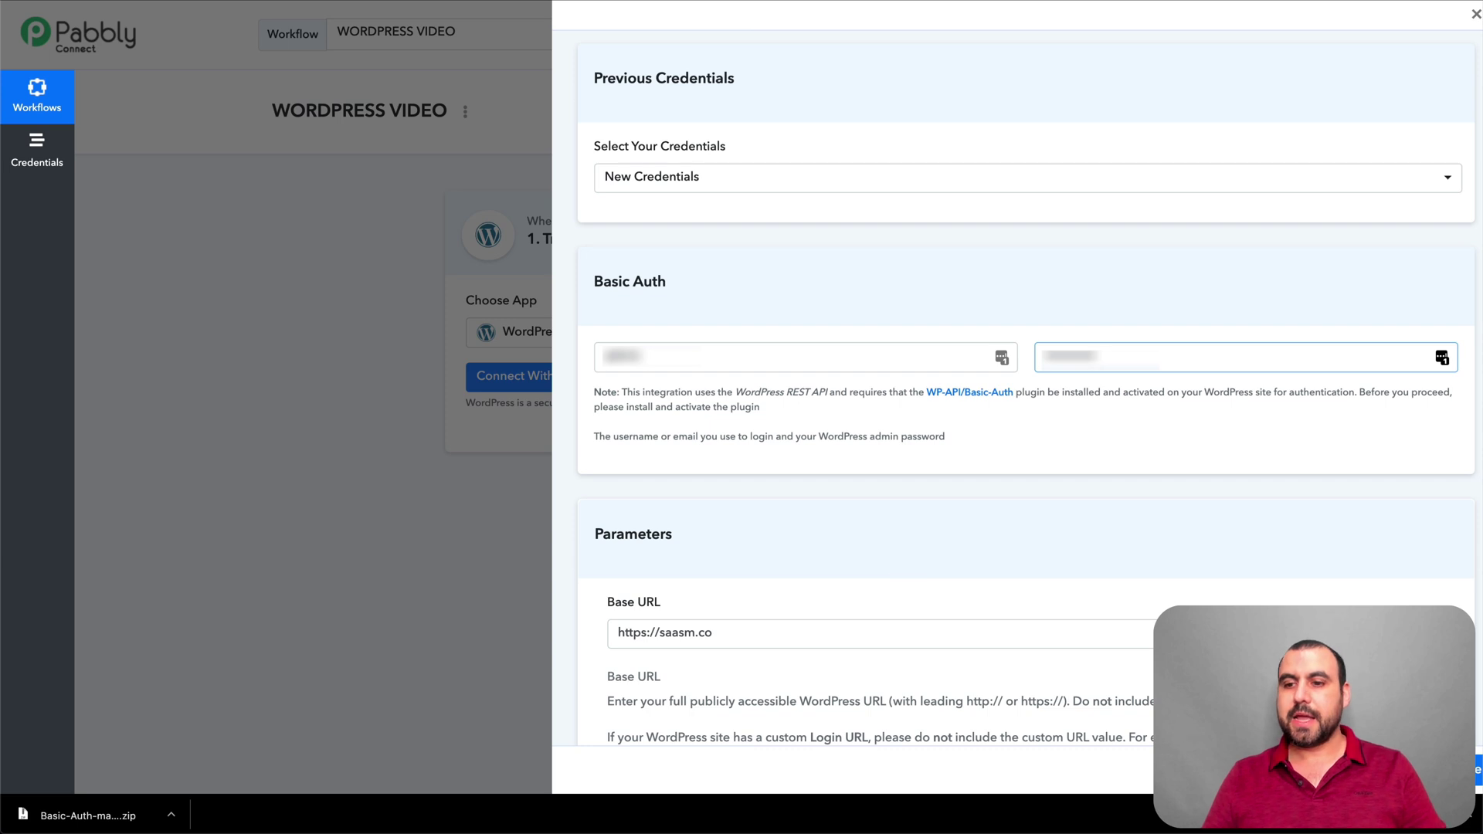
pyautogui.press('Return')
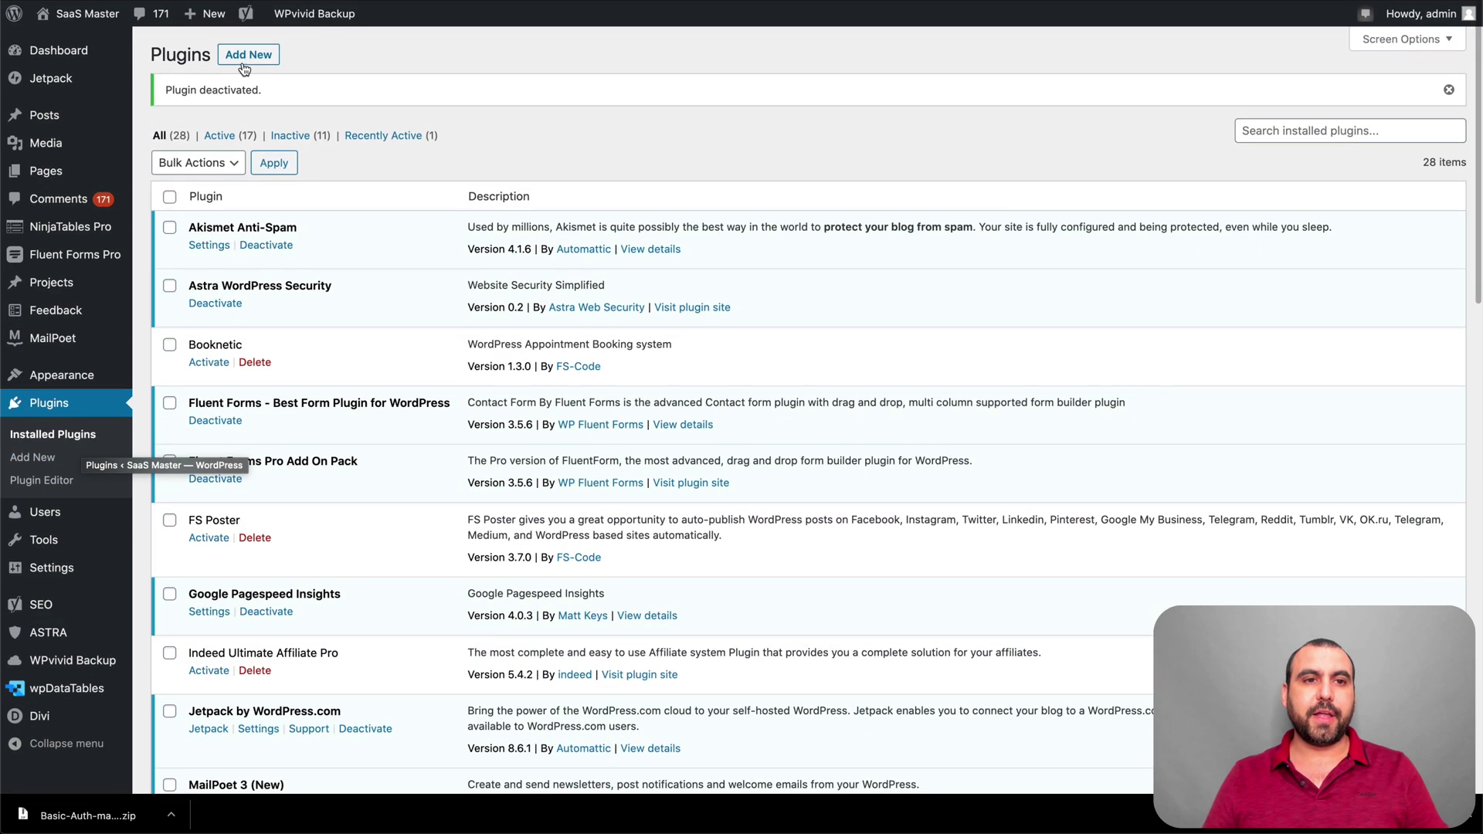
# Upload Basic-Auth-master.zip from Downloads via Plugins > Add New, install it, and activate it.
pyautogui.click(247, 56)
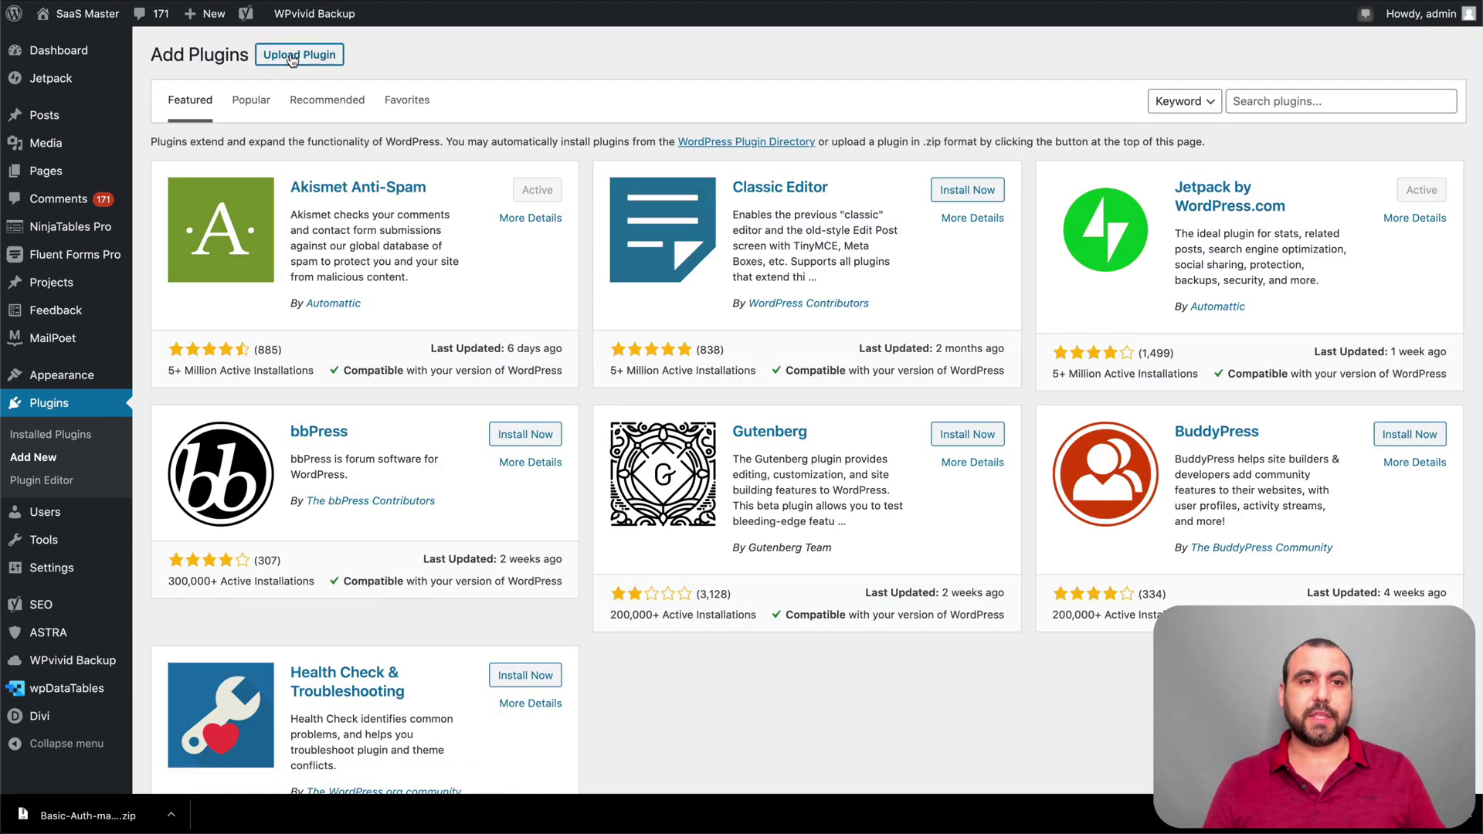
pyautogui.click(299, 54)
pyautogui.click(709, 205)
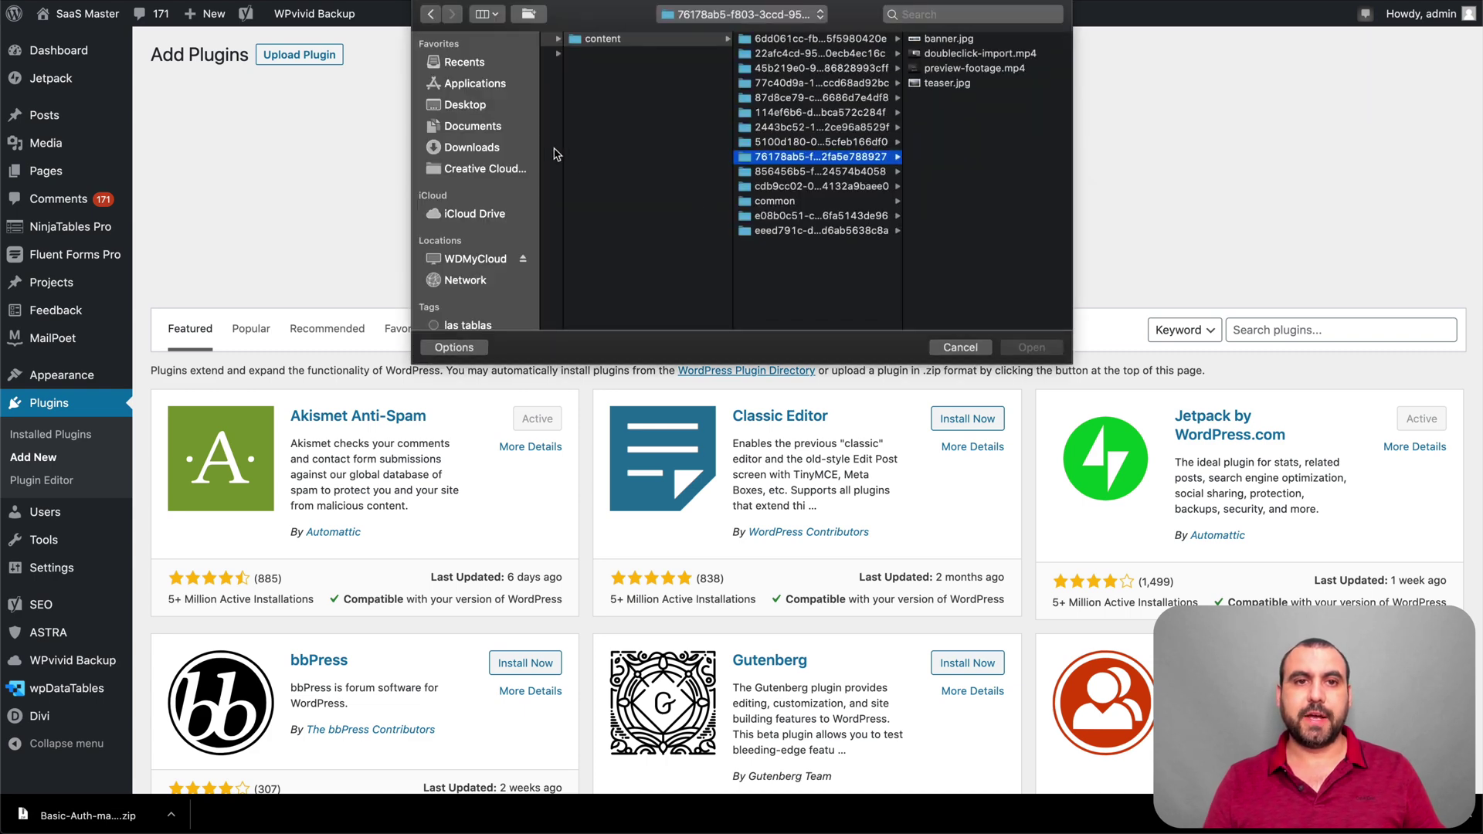
pyautogui.click(489, 127)
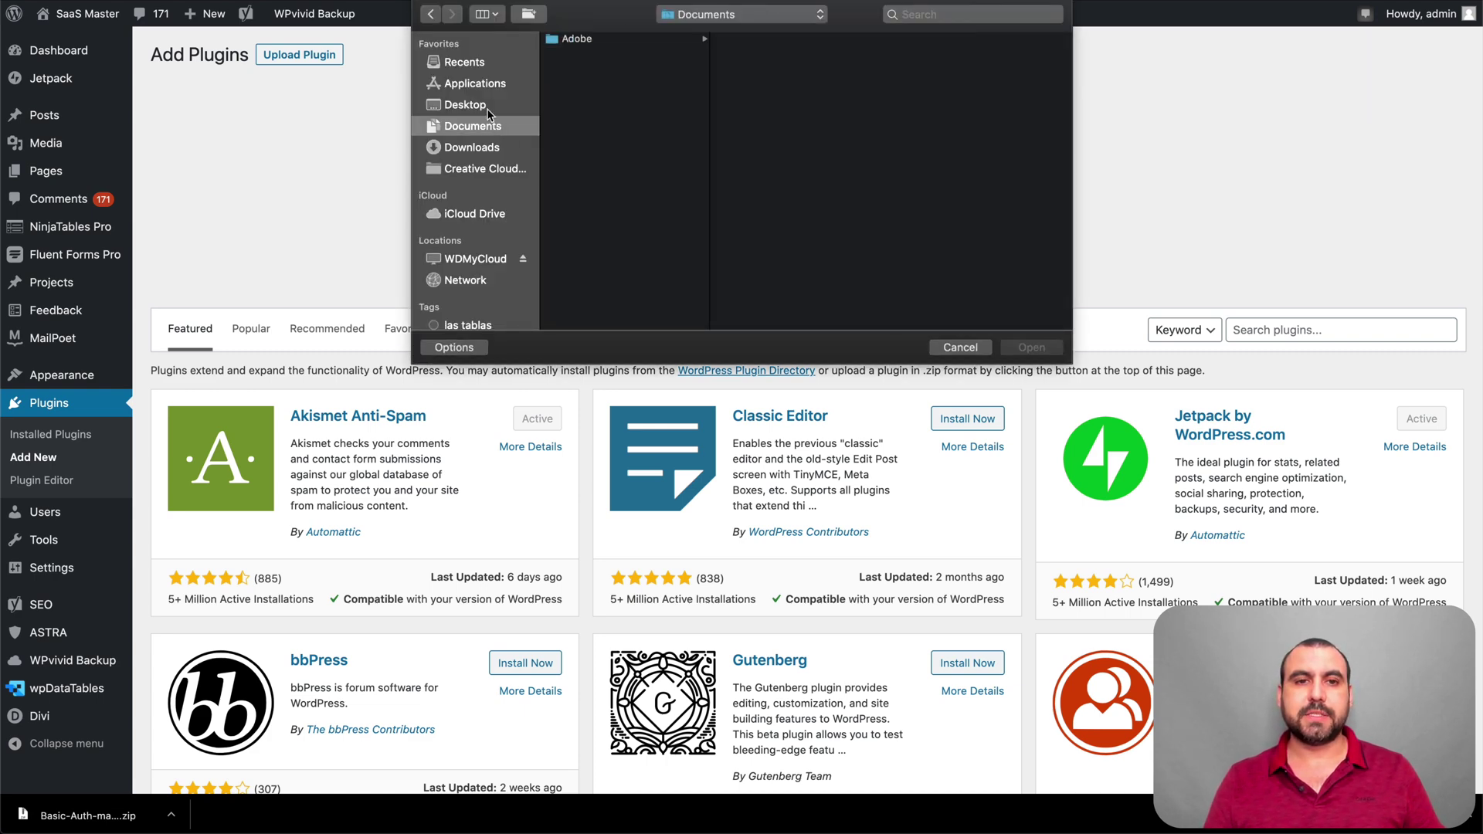
pyautogui.click(488, 149)
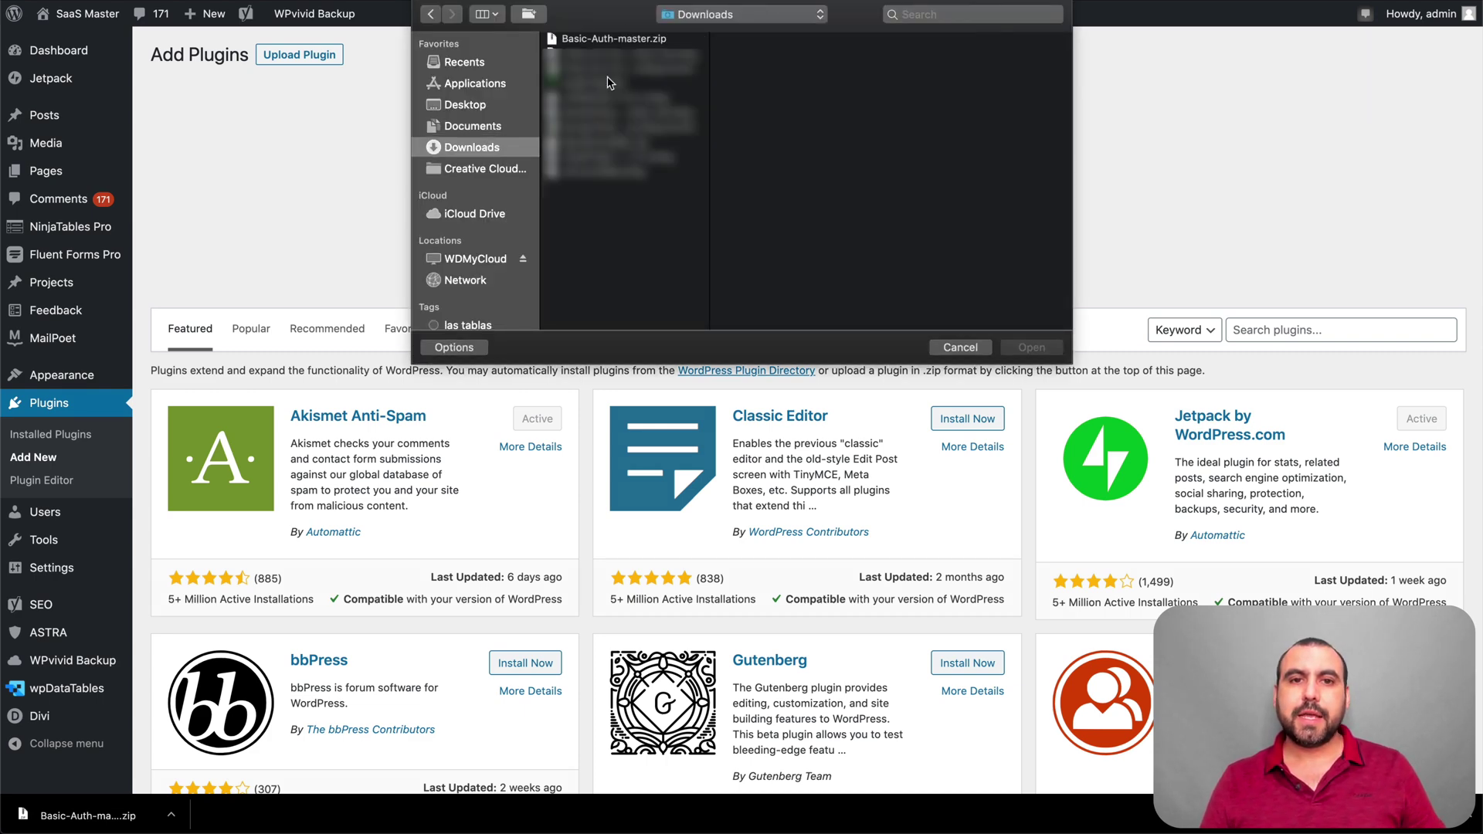
pyautogui.click(609, 38)
pyautogui.click(1043, 349)
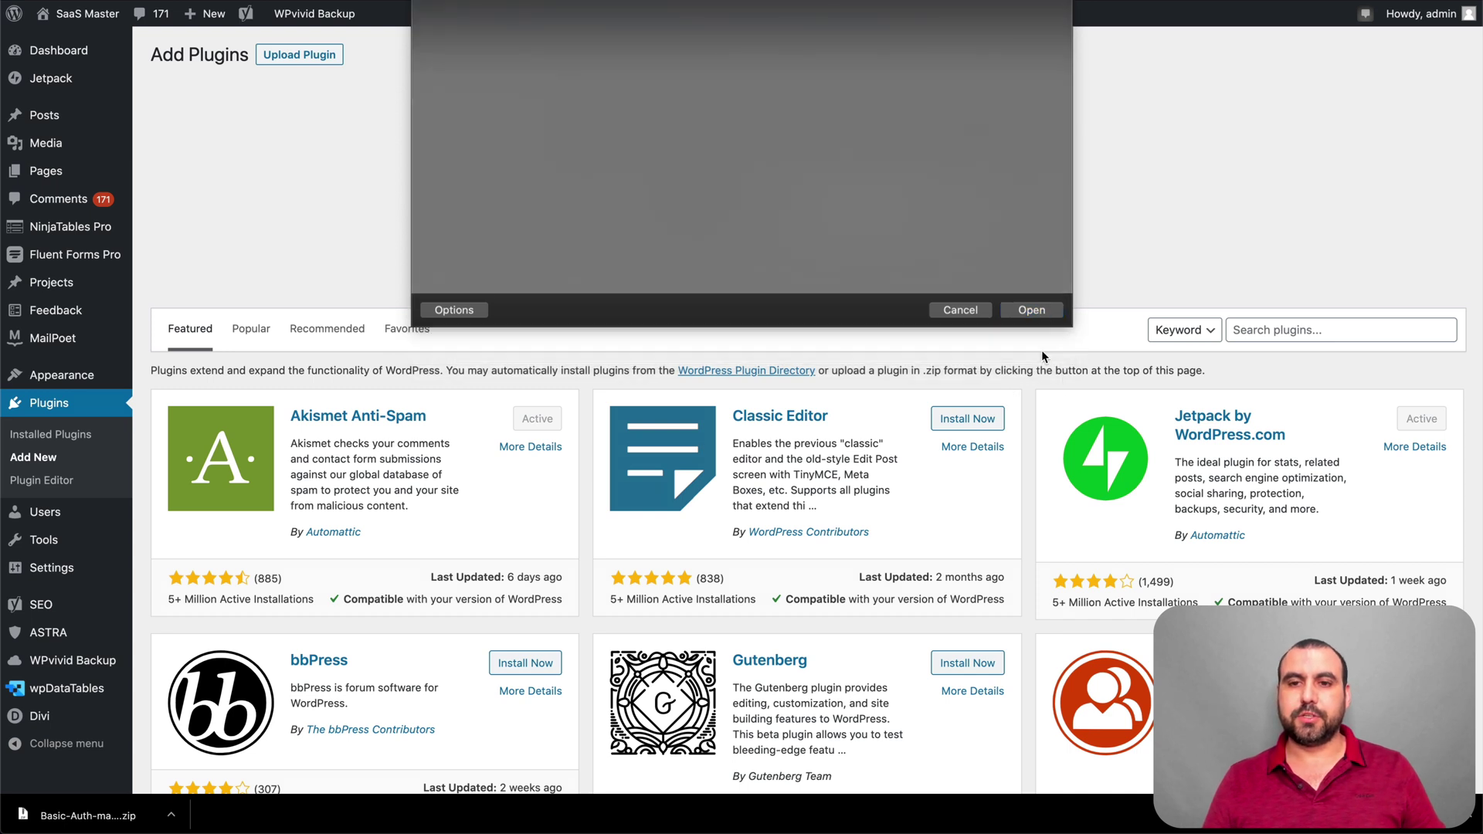
pyautogui.click(934, 205)
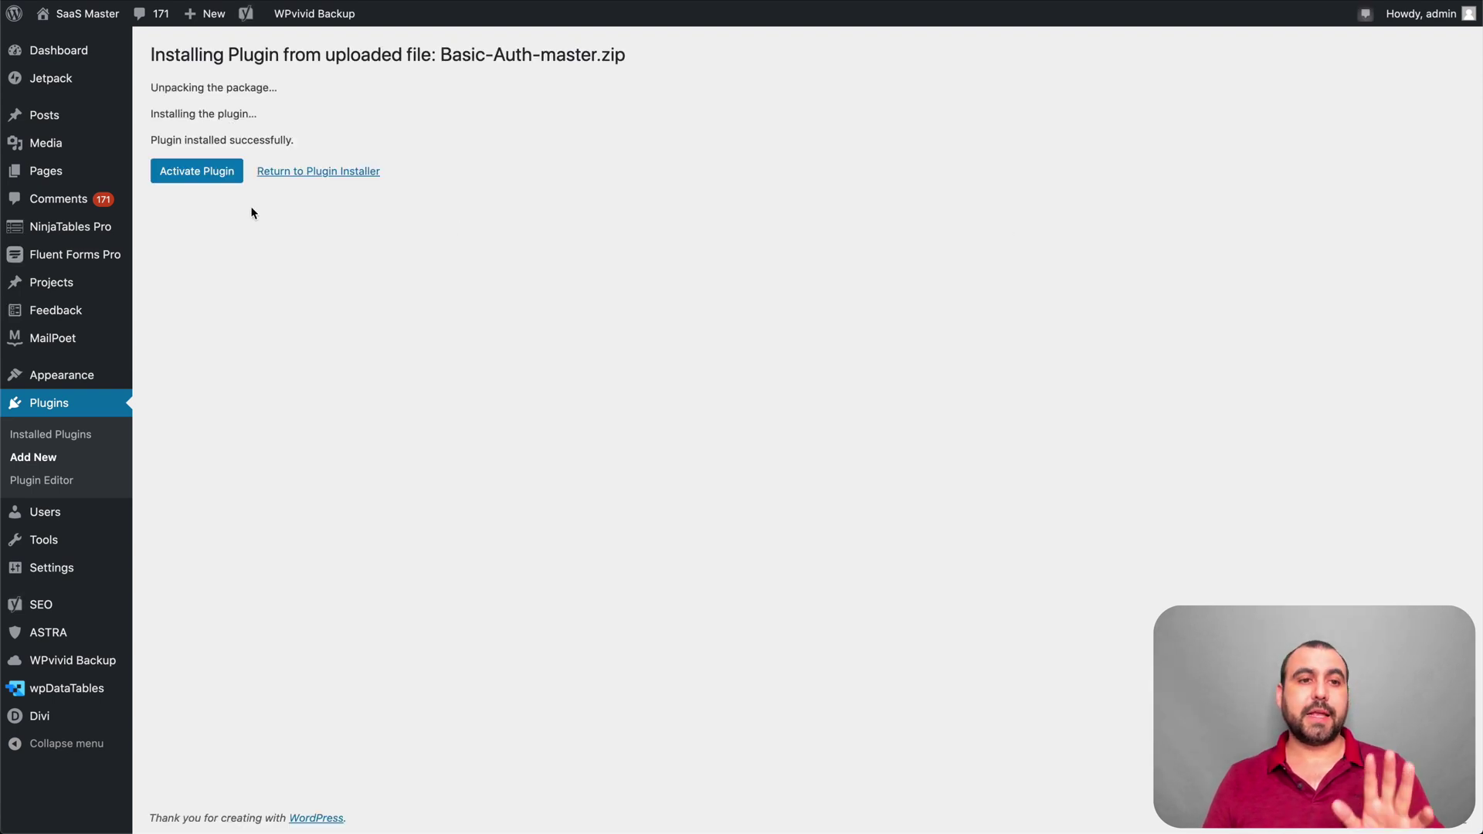
pyautogui.click(209, 173)
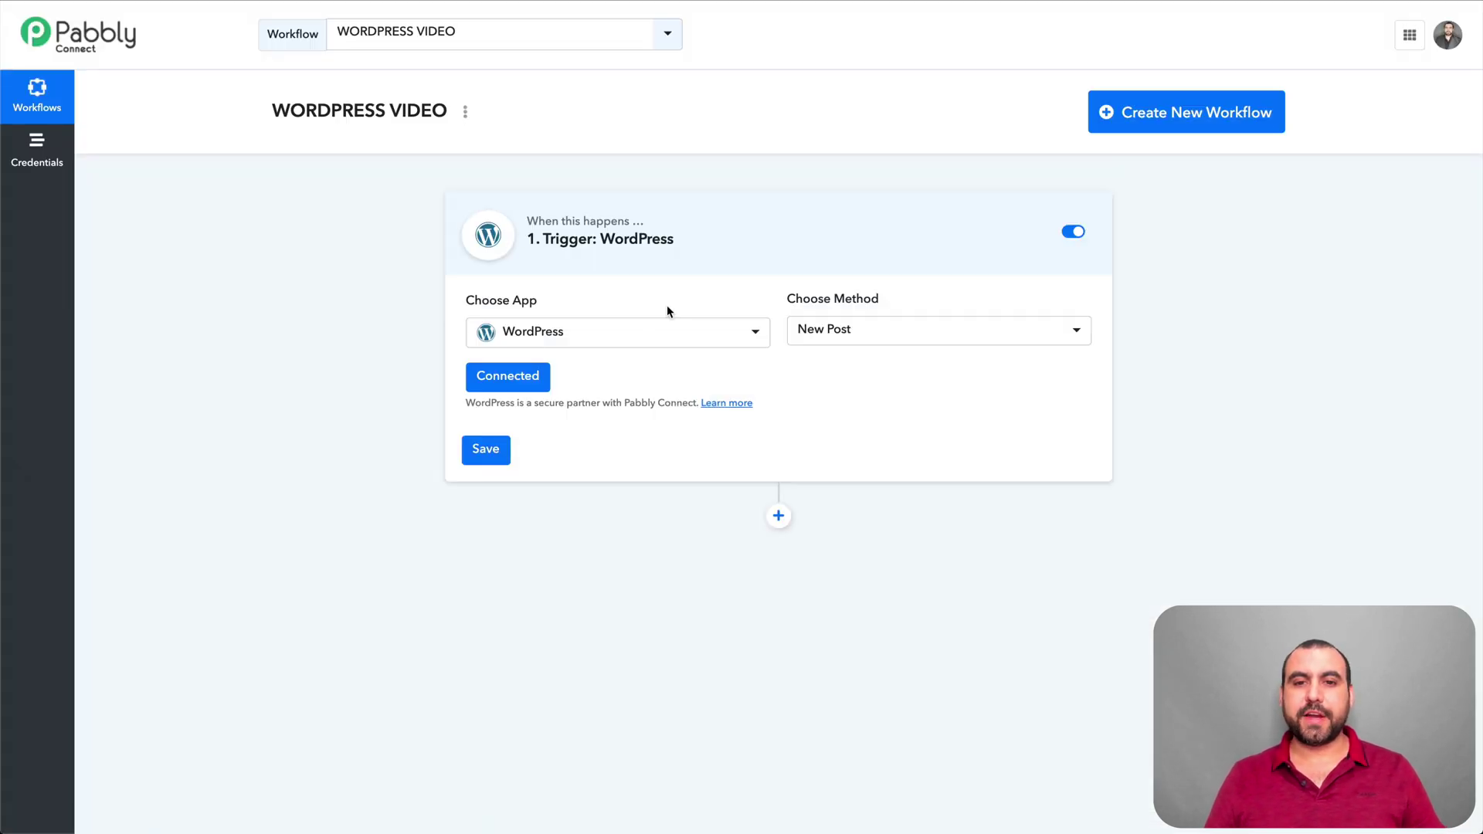
# Save the WordPress New Post trigger, confirm the success dialog, and close the browser's password prompt.
pyautogui.click(499, 452)
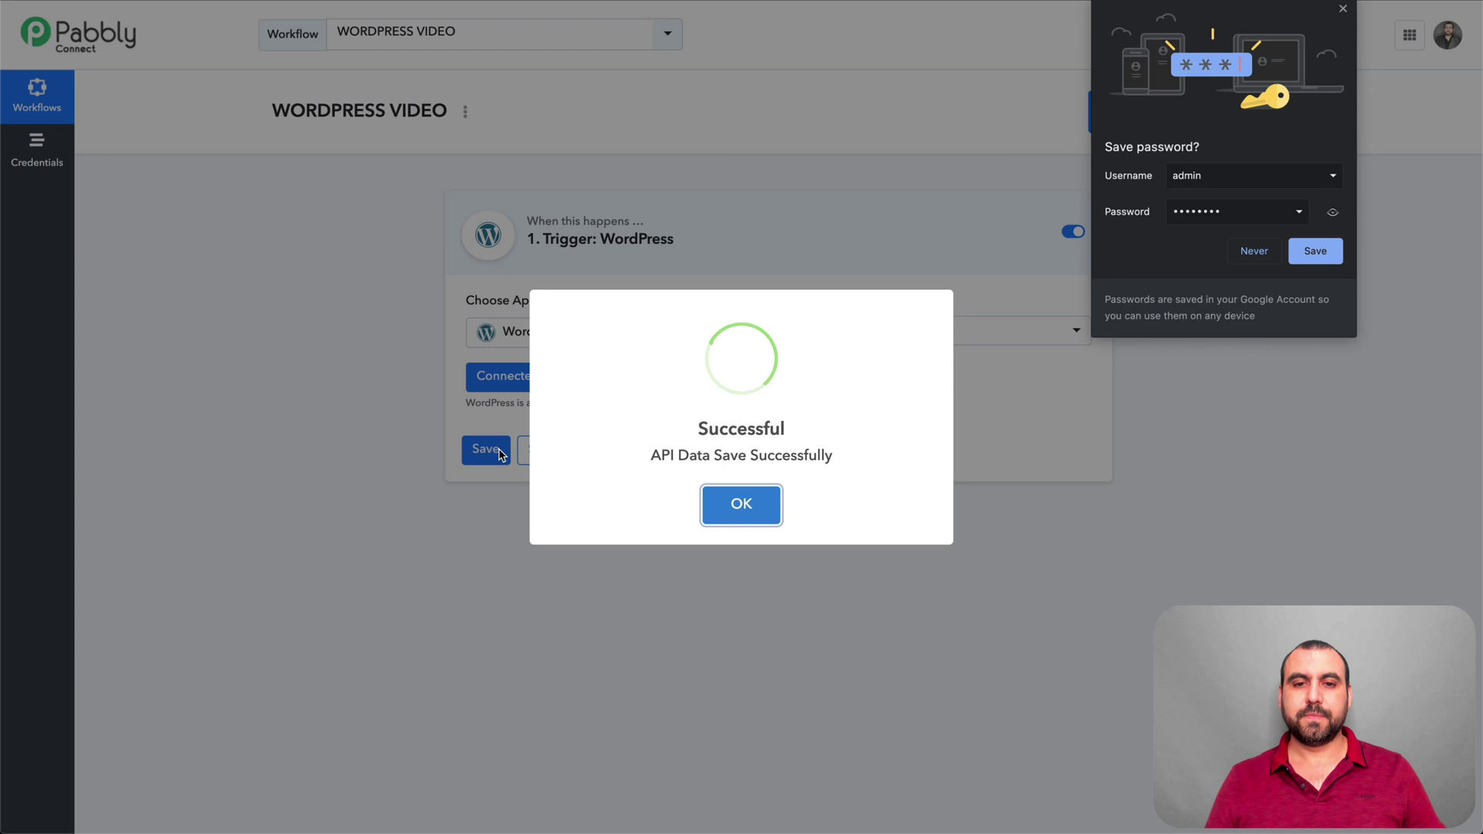
pyautogui.click(753, 506)
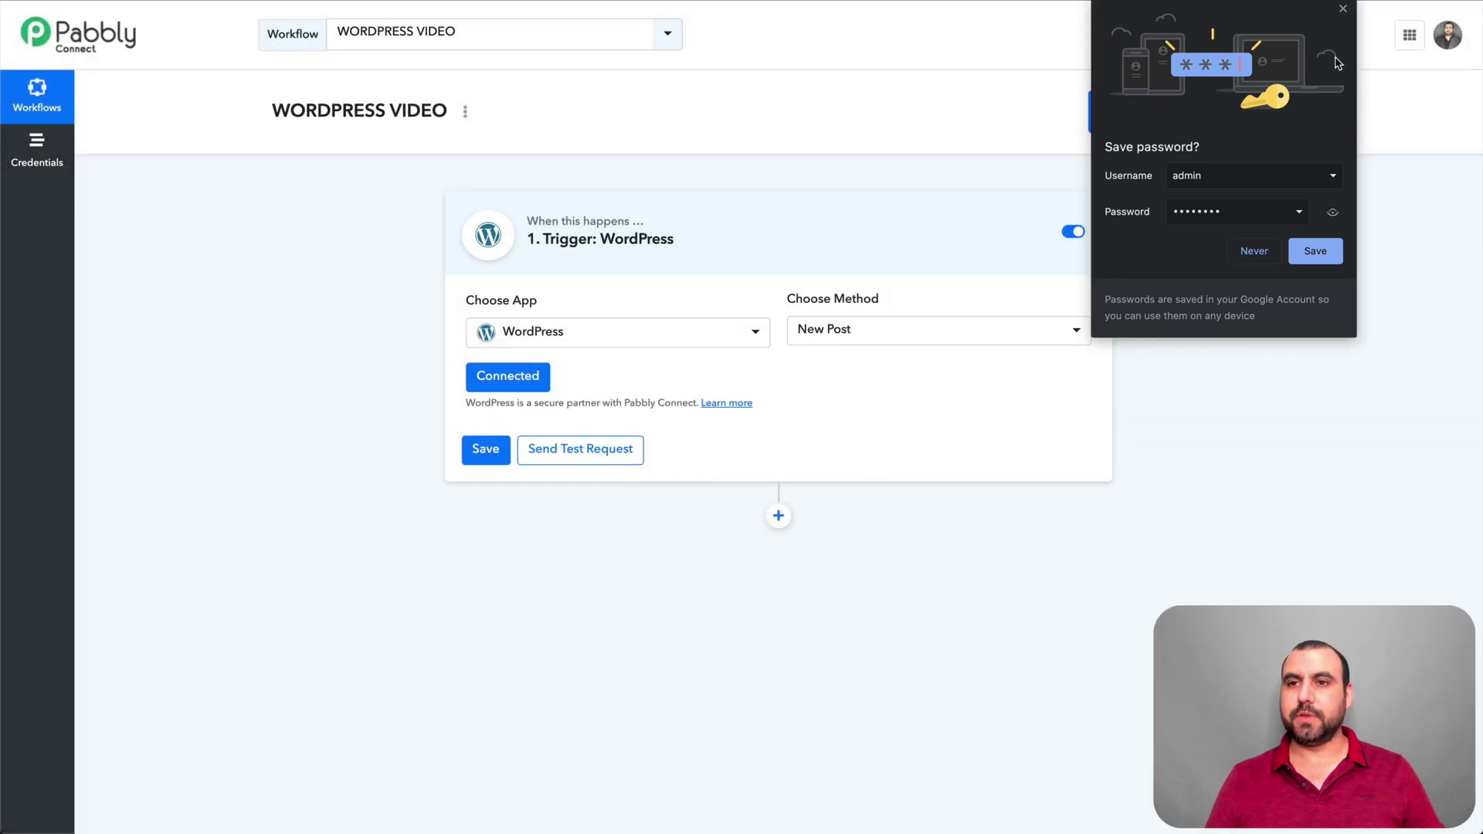
pyautogui.click(1343, 9)
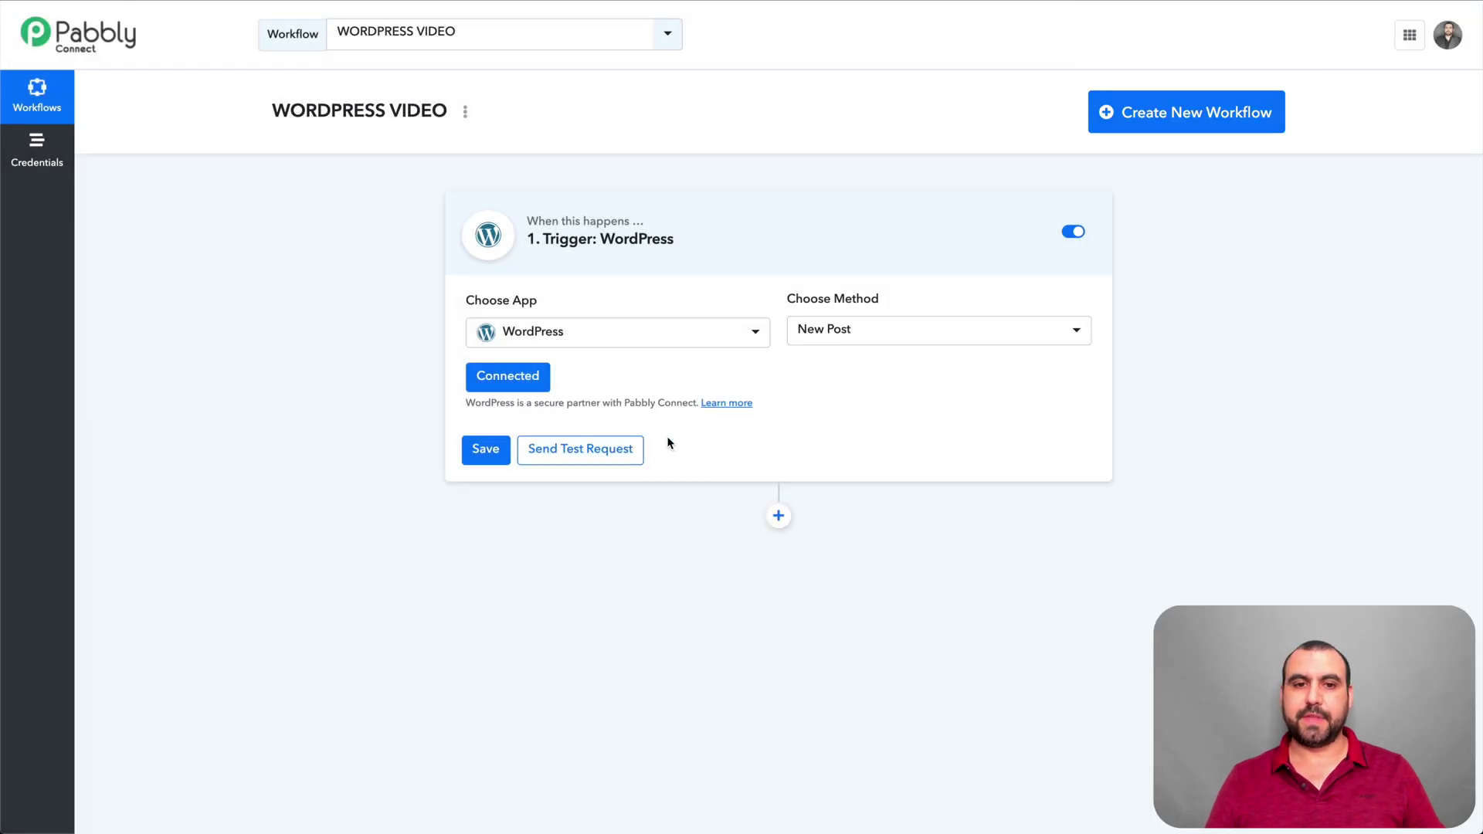
# Send a test request to fetch the latest WordPress post and review the response.
pyautogui.click(606, 456)
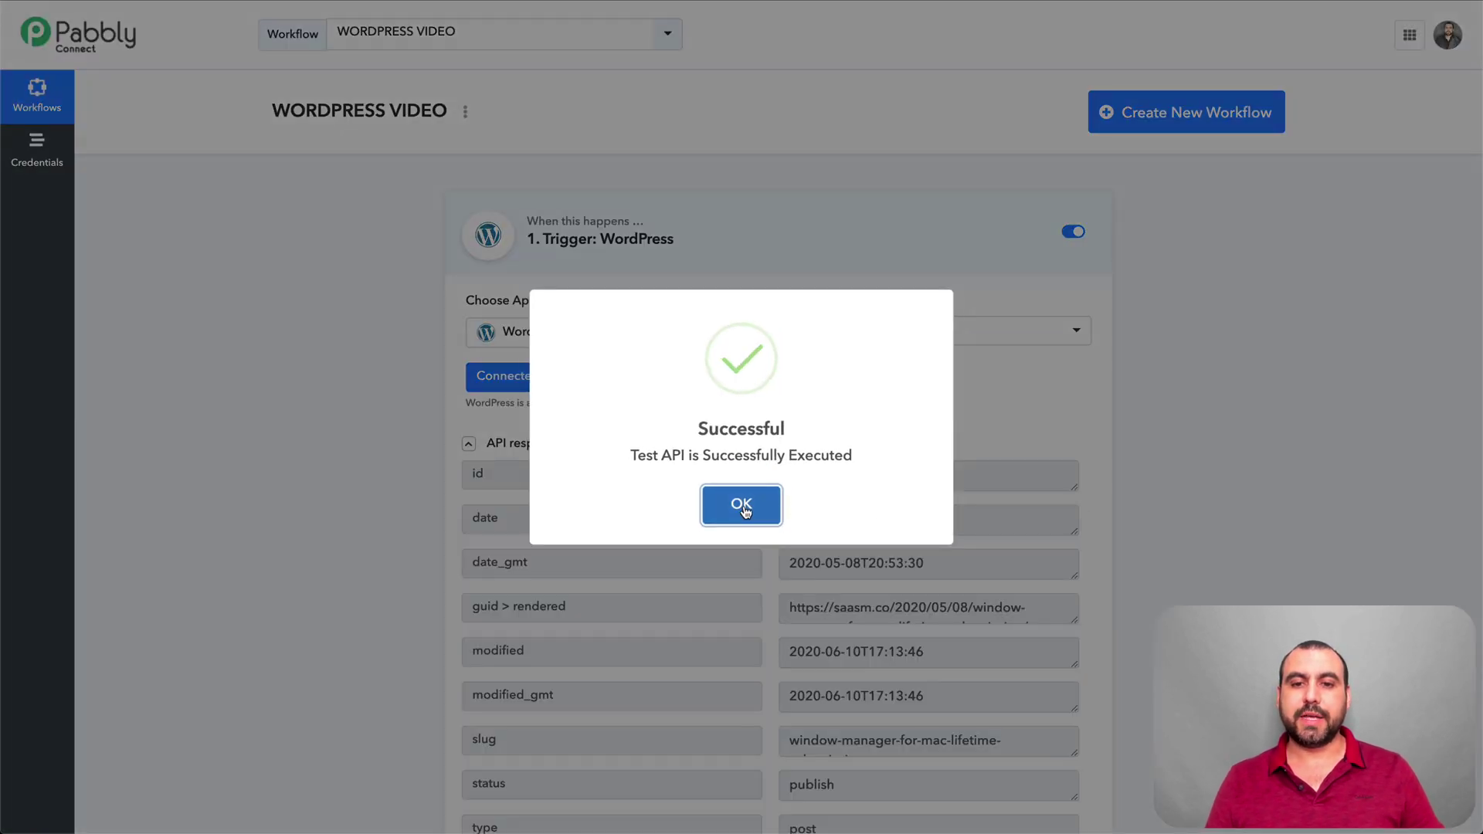
pyautogui.click(742, 506)
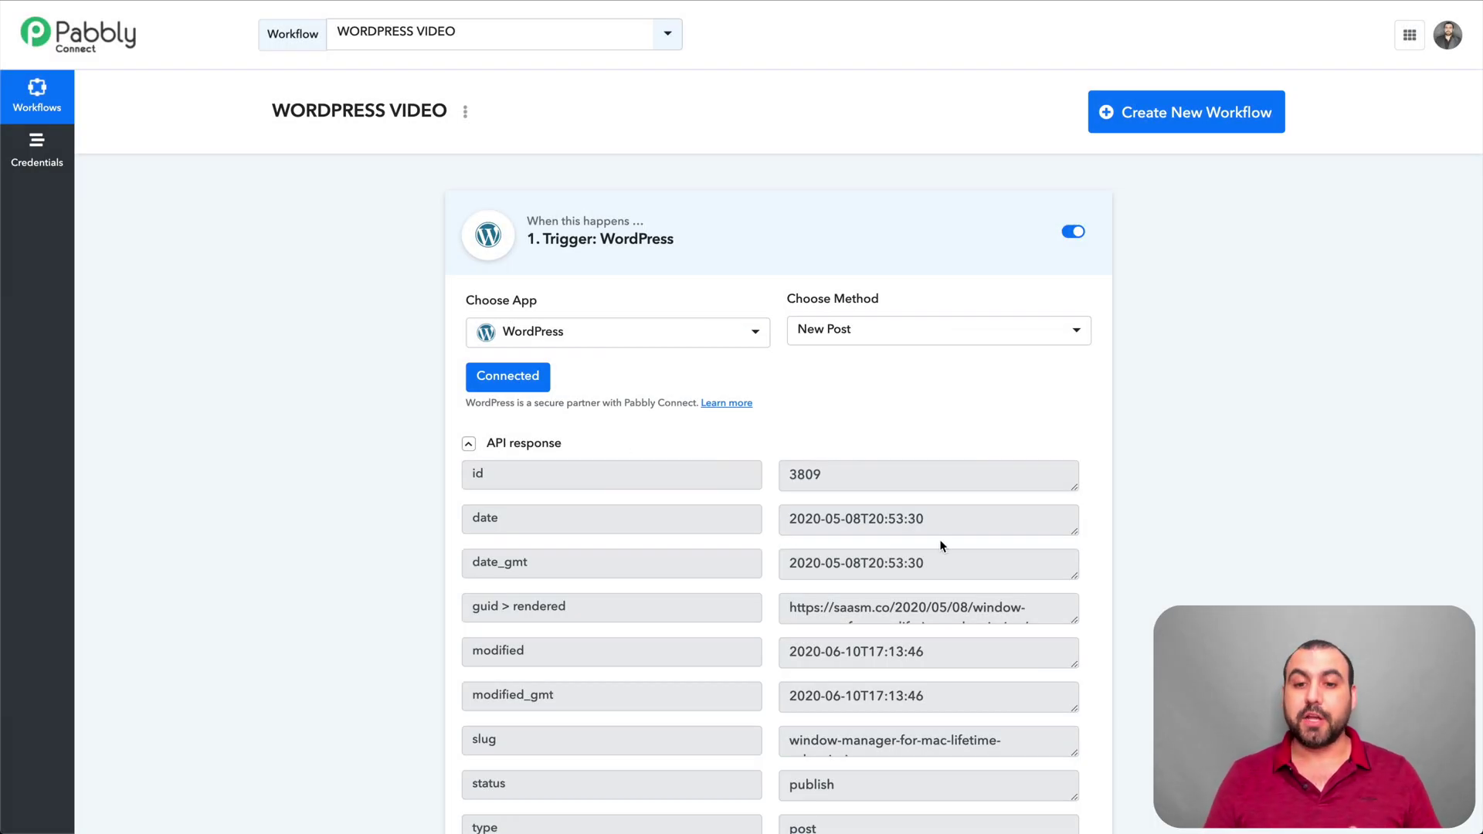
pyautogui.scroll(-3, 940, 541)
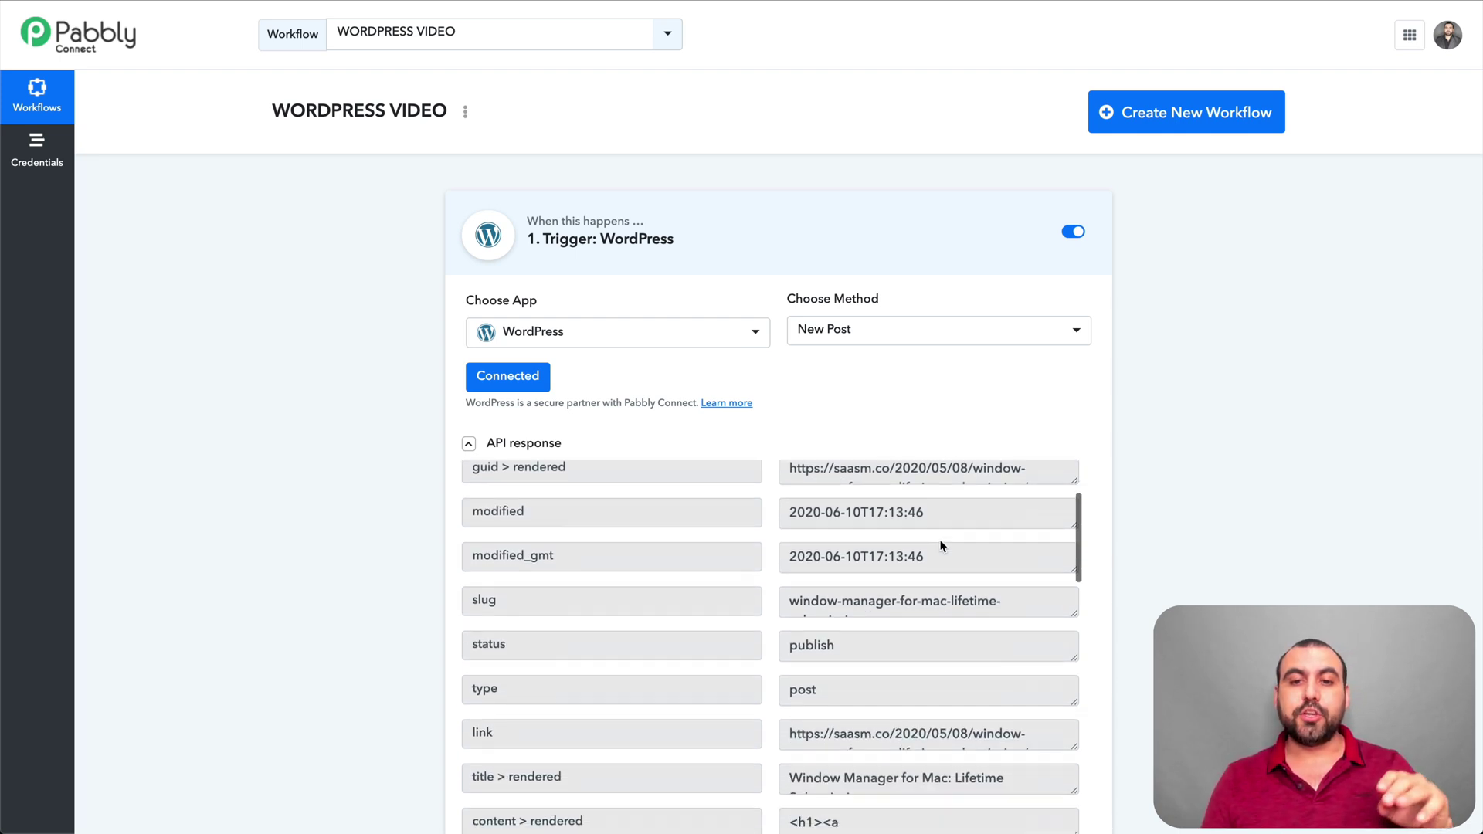
pyautogui.scroll(3, 940, 540)
pyautogui.scroll(-2, 1255, 584)
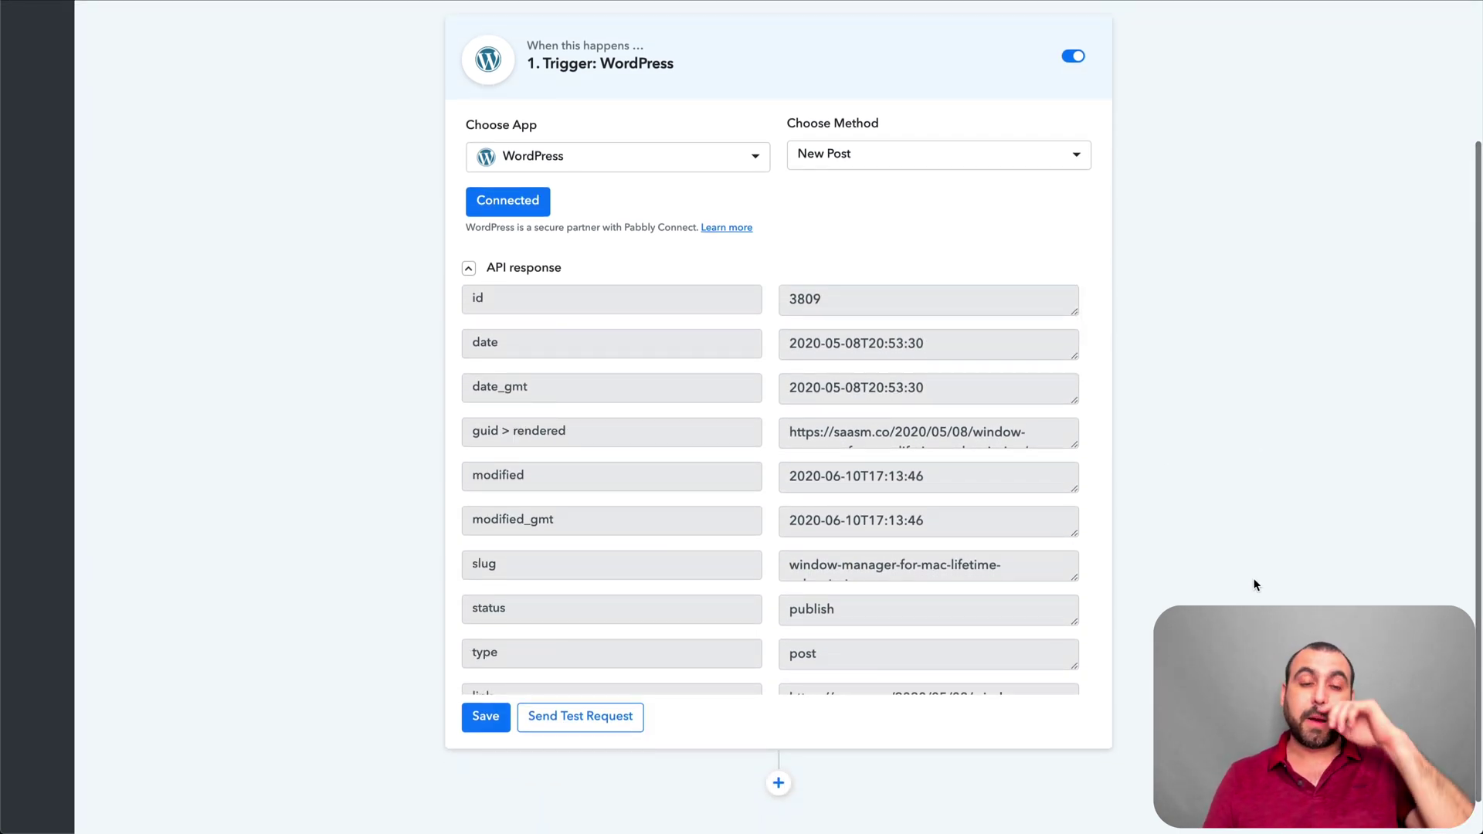
pyautogui.scroll(1, 889, 446)
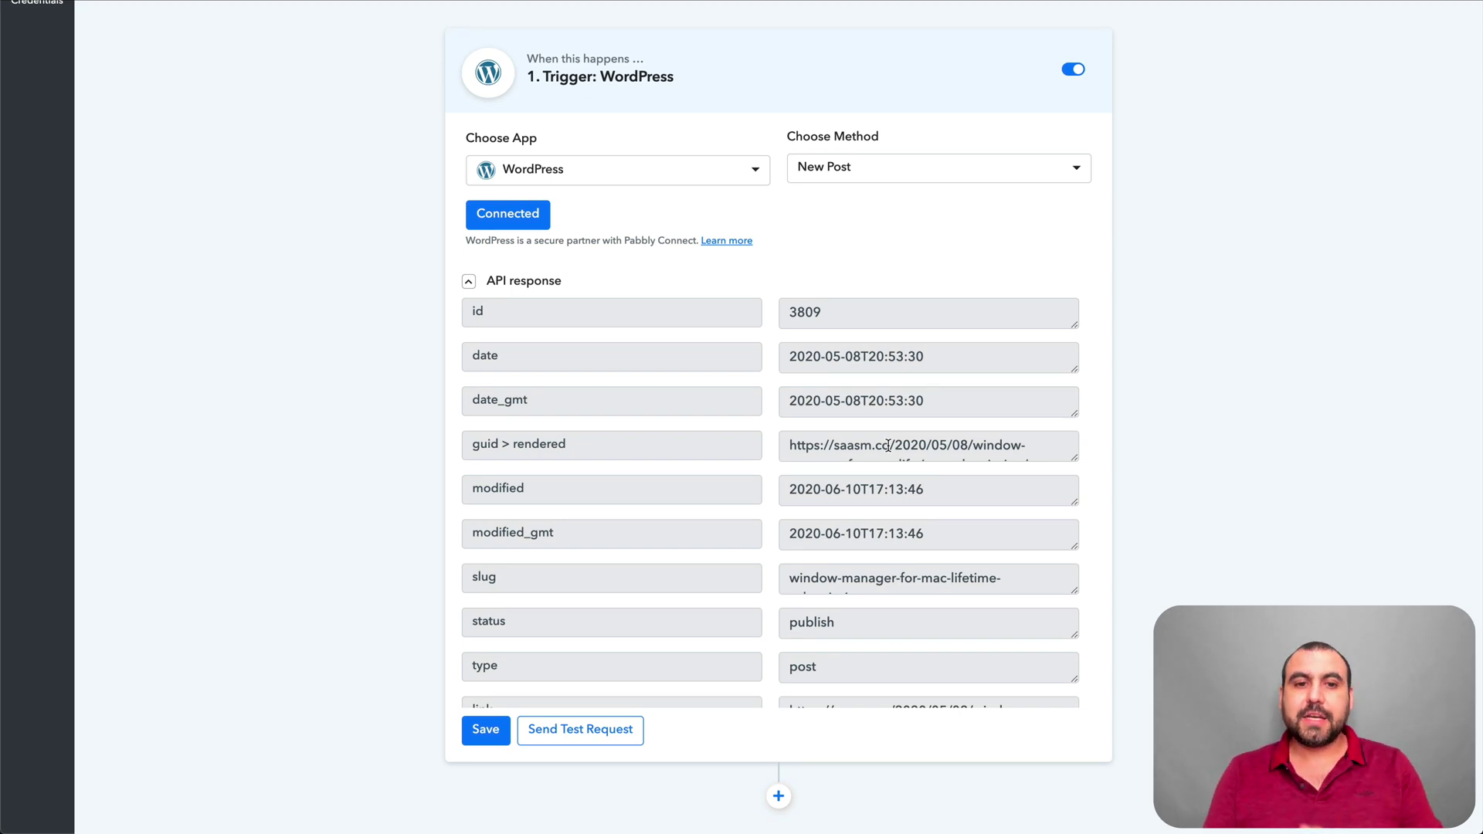
# Inspect the modified timestamp and browse the remaining fields such as slug, status, and title.
pyautogui.click(858, 489)
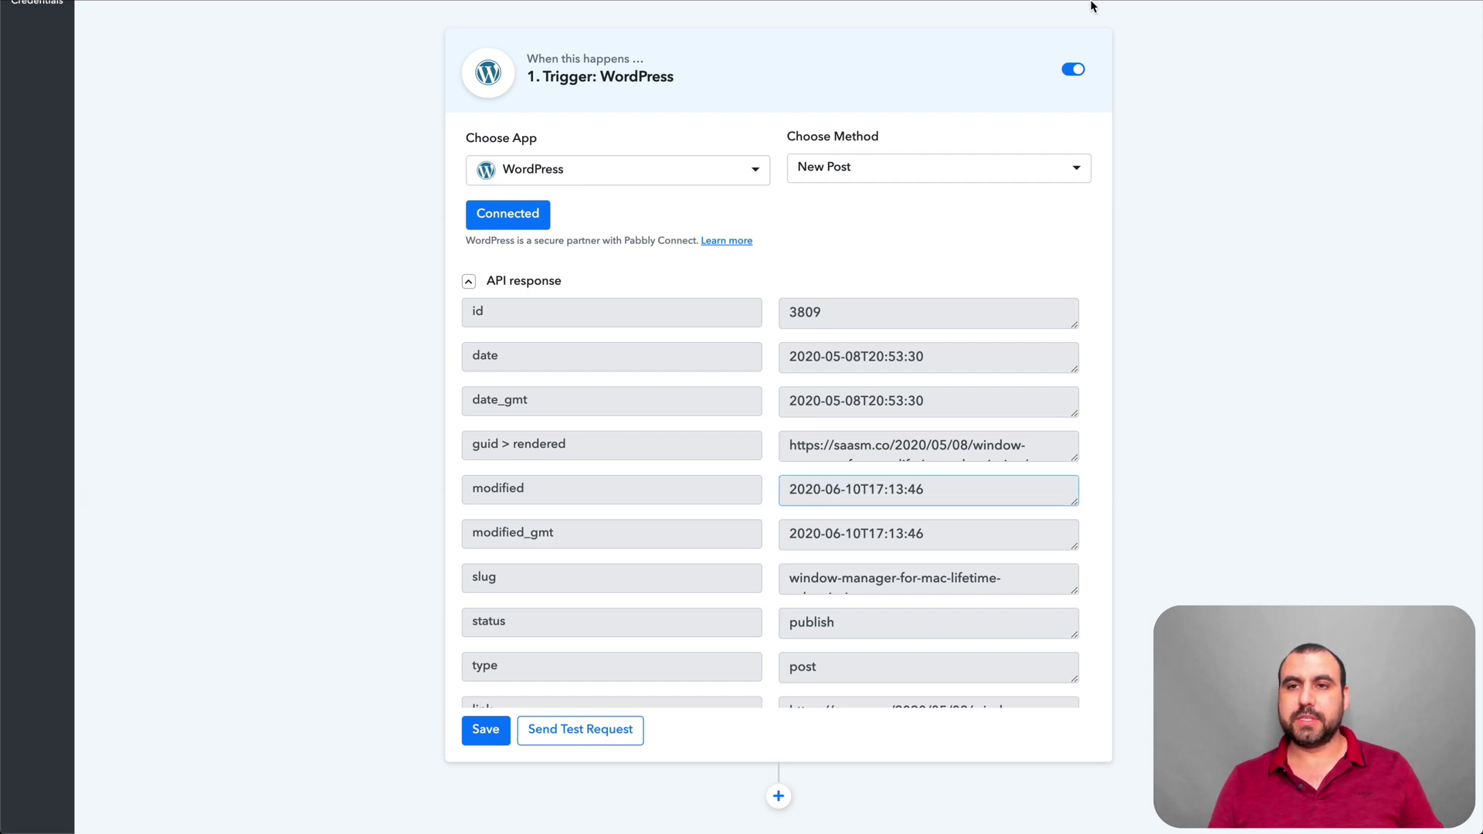
pyautogui.click(1224, 189)
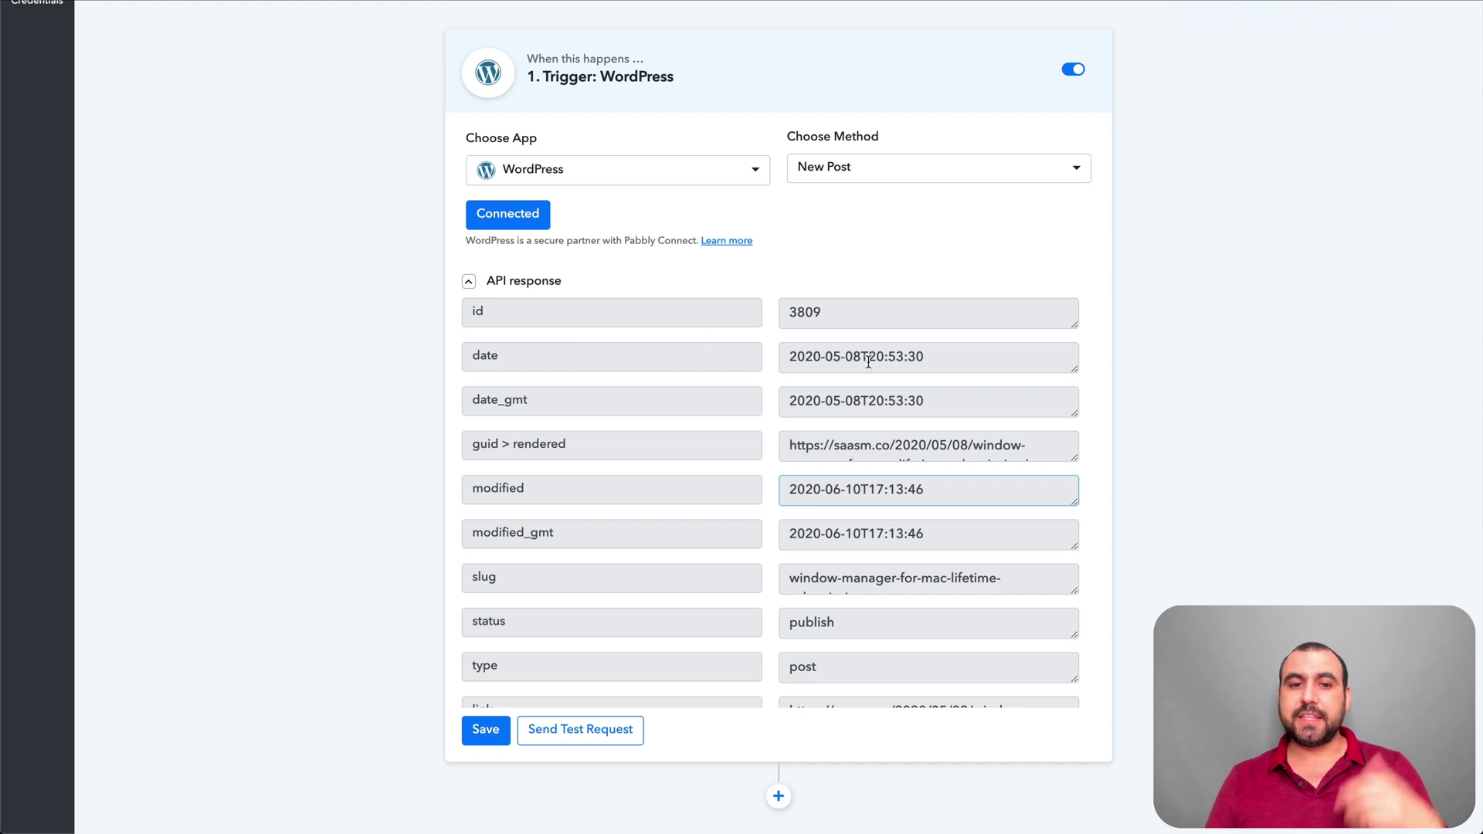
pyautogui.scroll(-1, 710, 454)
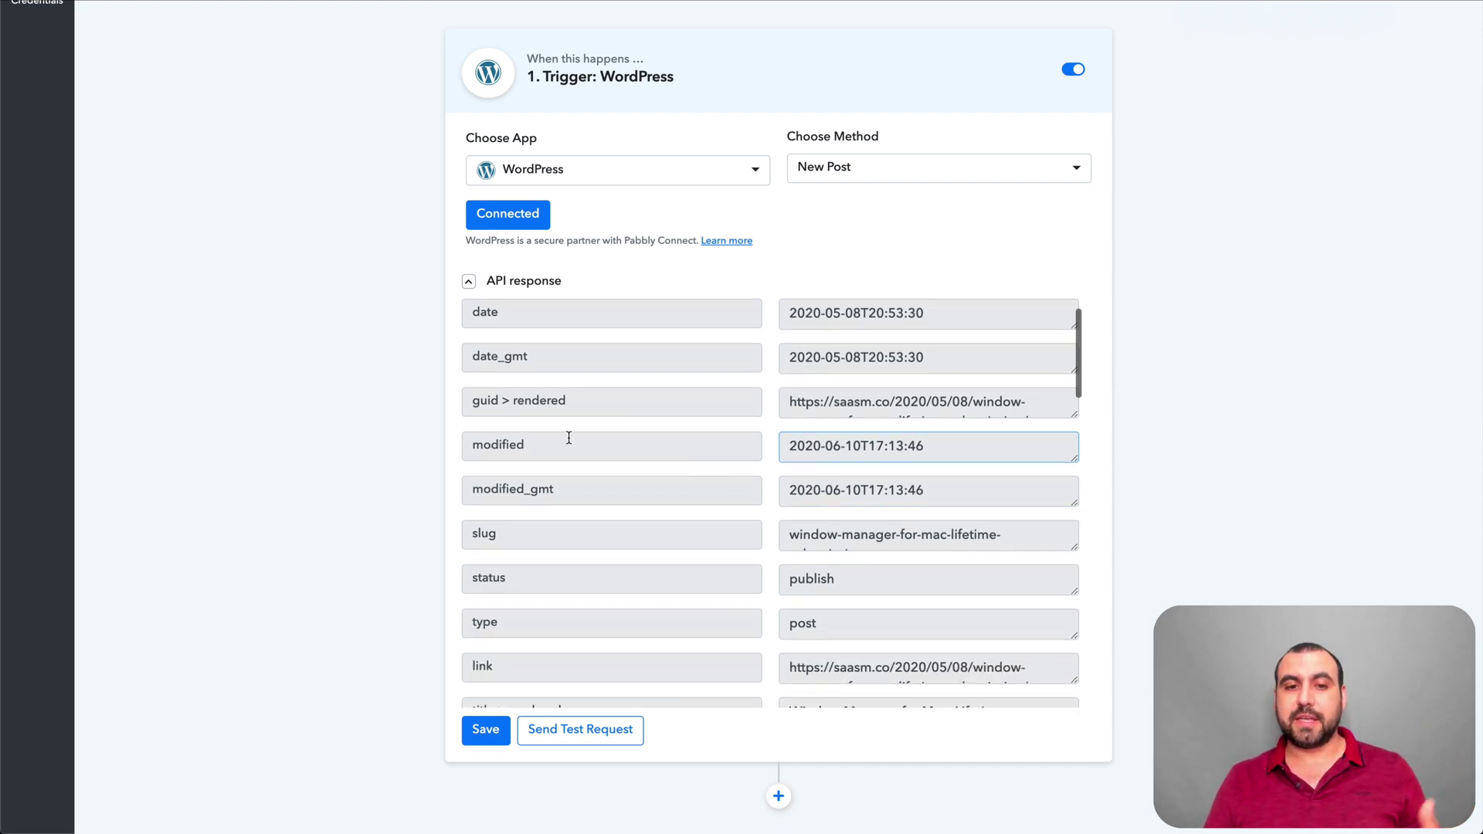
pyautogui.scroll(-1, 573, 479)
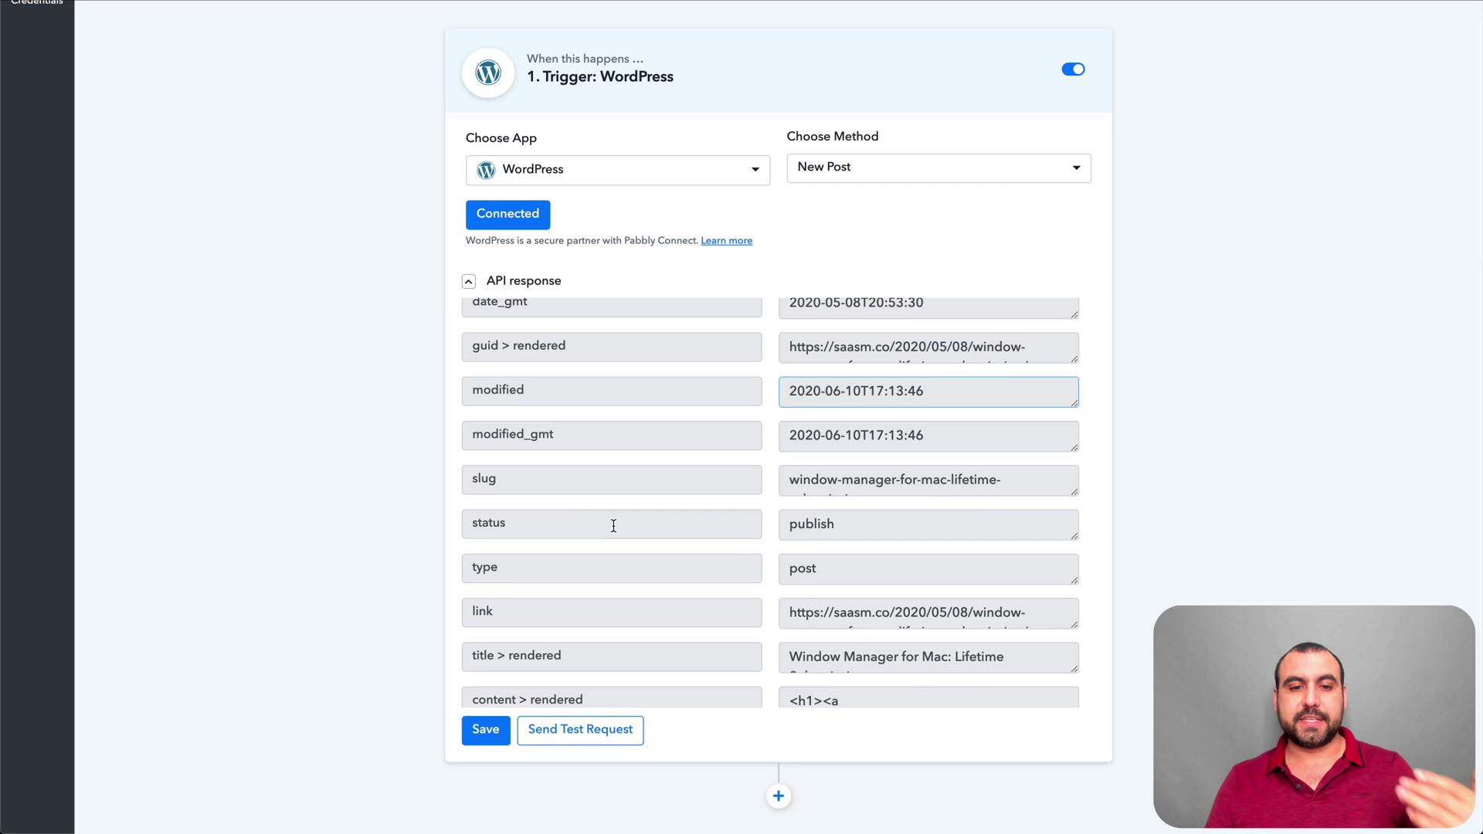
pyautogui.scroll(-3, 614, 525)
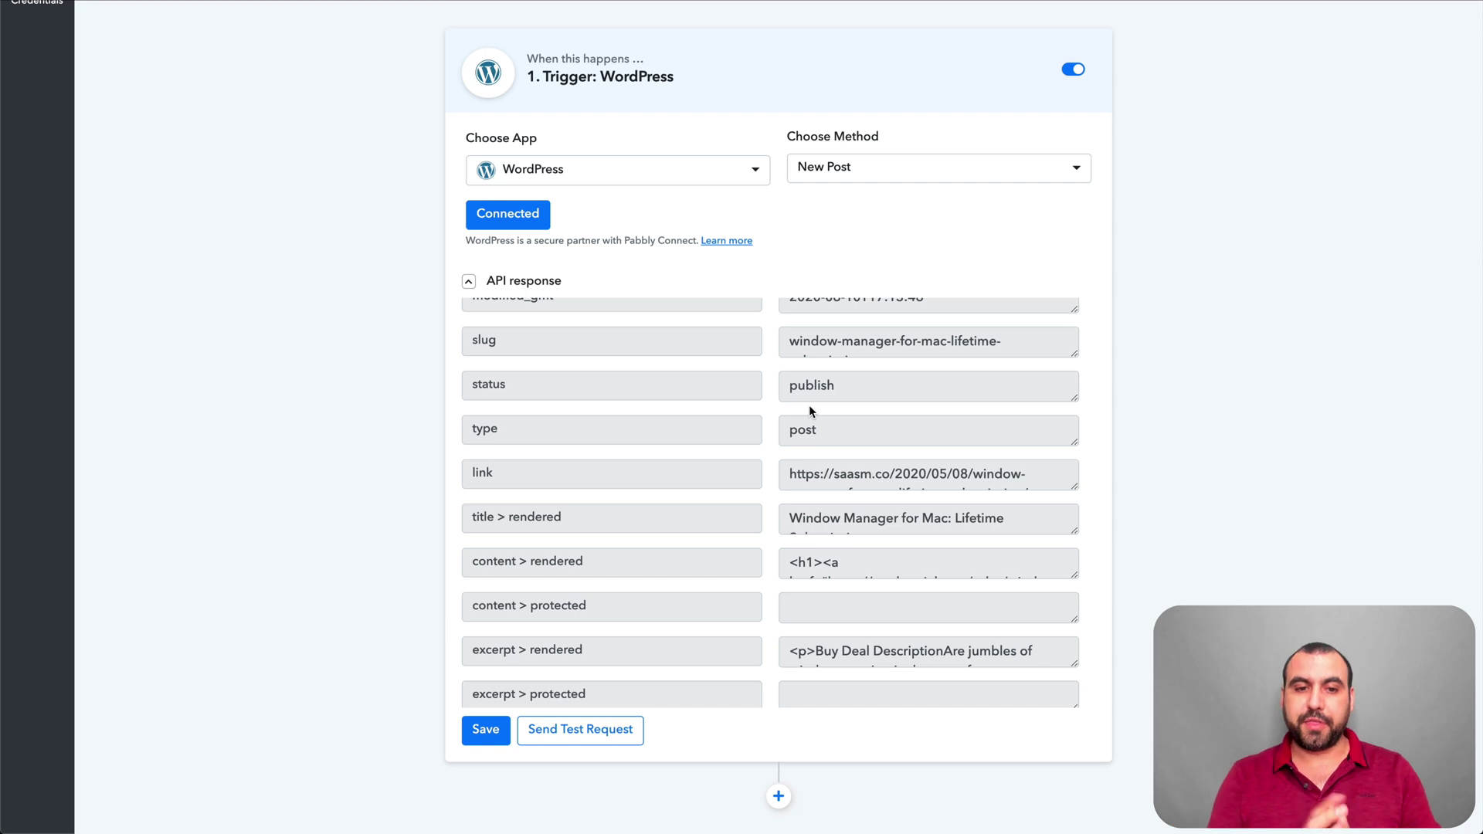
pyautogui.scroll(4, 809, 405)
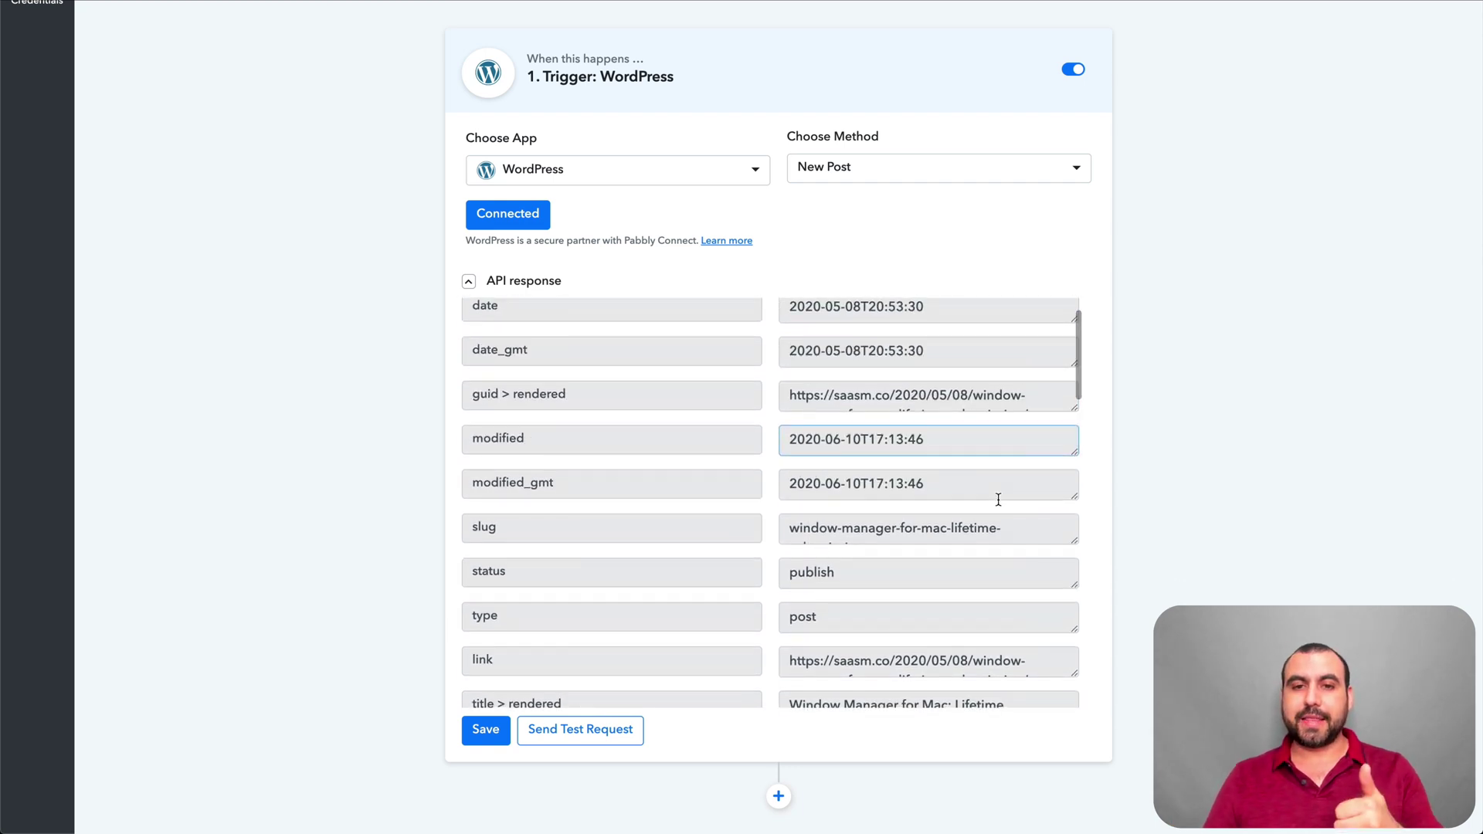
pyautogui.scroll(-3, 998, 500)
pyautogui.scroll(-1, 1131, 608)
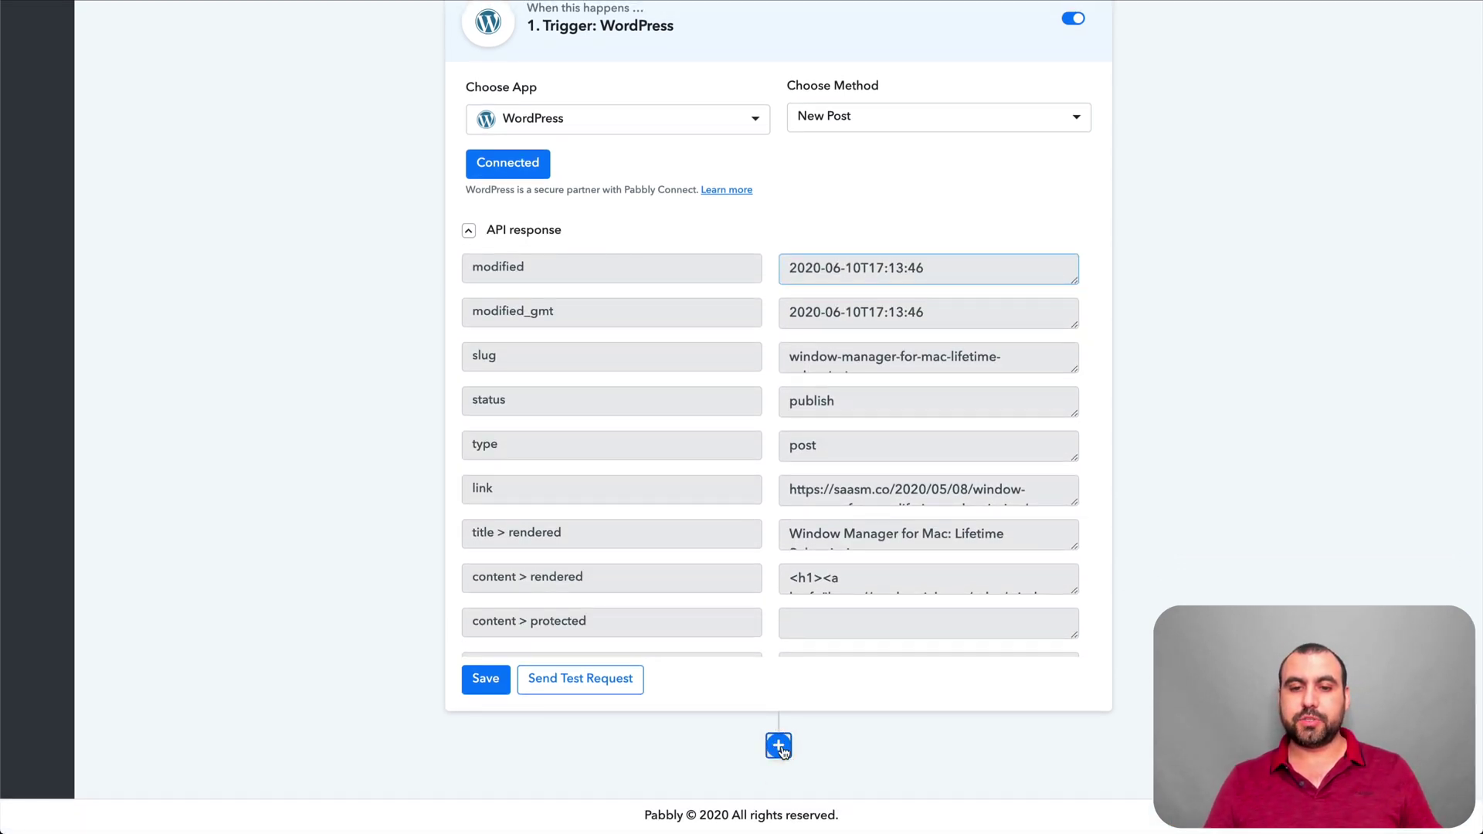
# Add a Facebook Pages action step with method Create Page Post and begin connecting the account.
pyautogui.click(778, 747)
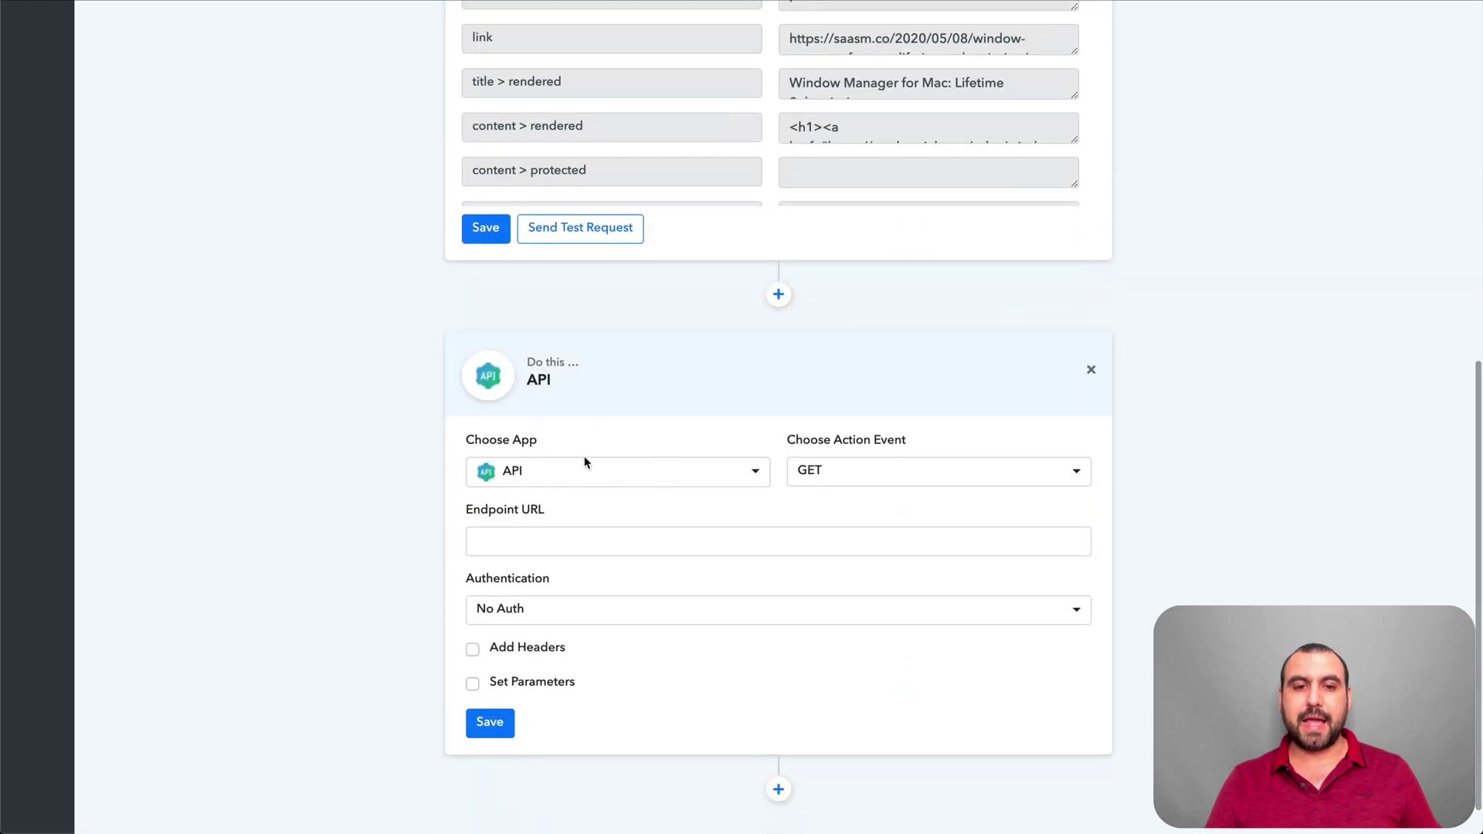
pyautogui.click(586, 467)
pyautogui.write('face')
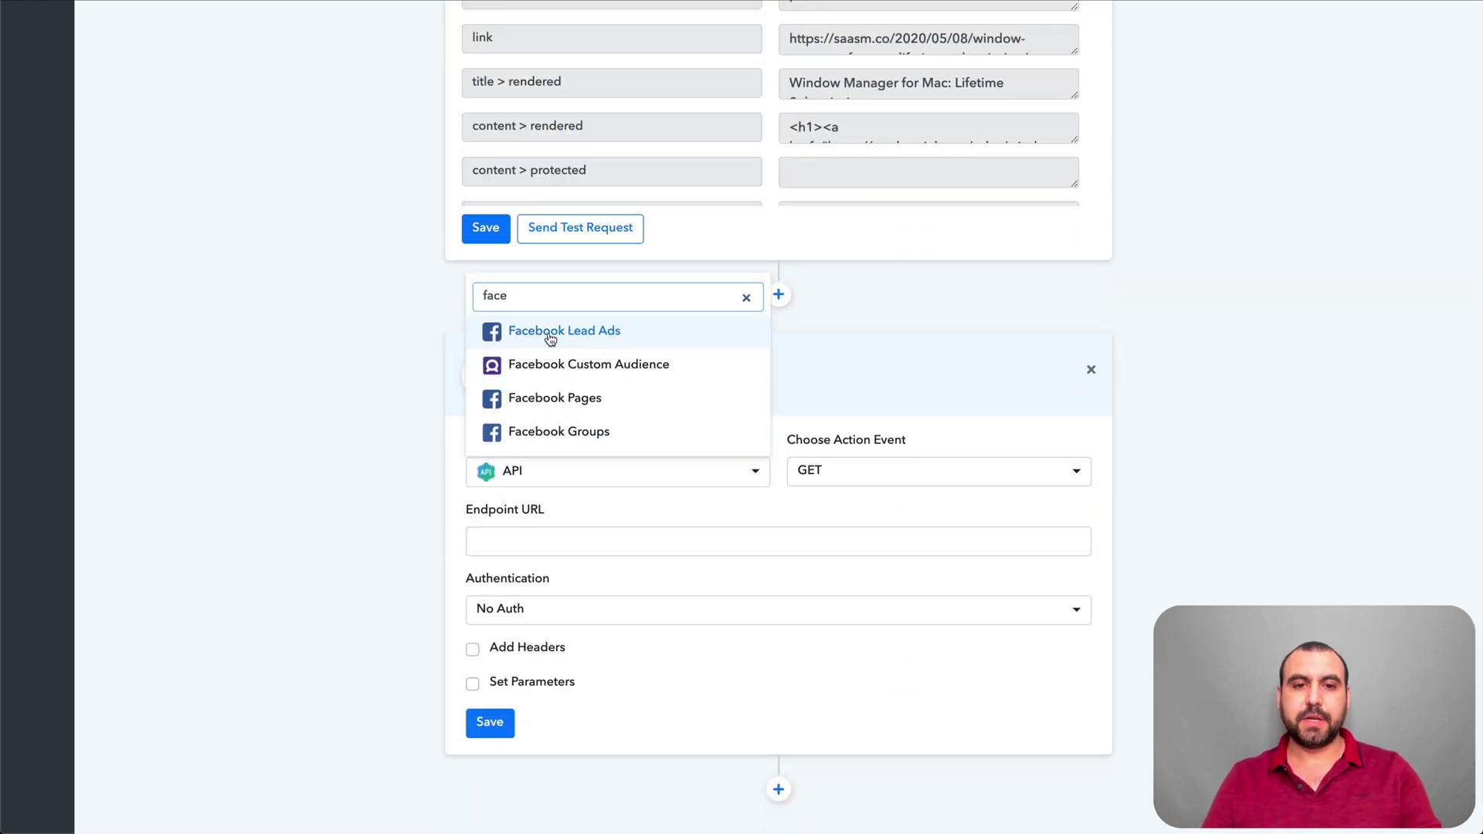
pyautogui.click(603, 397)
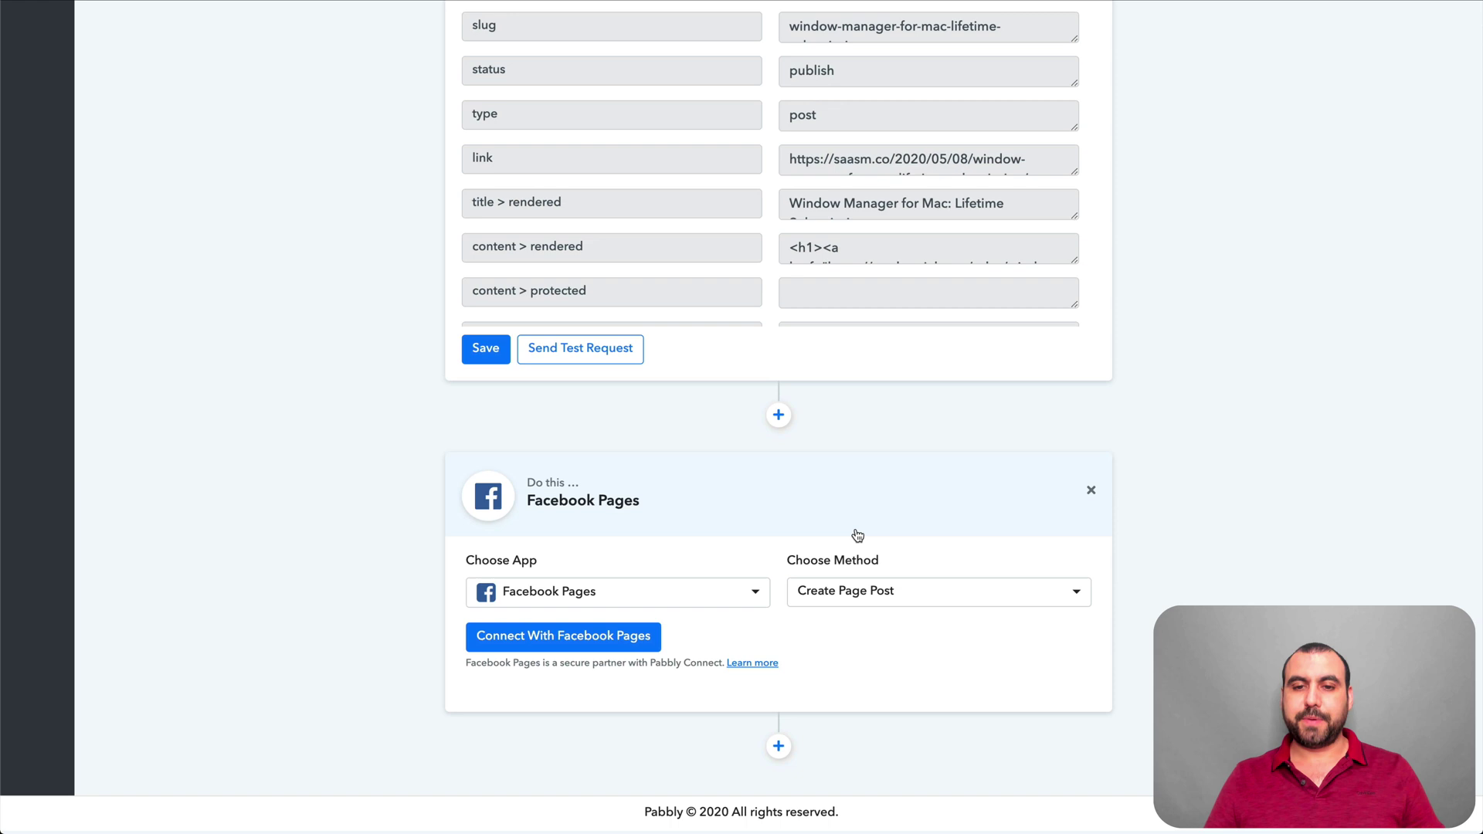
pyautogui.click(872, 609)
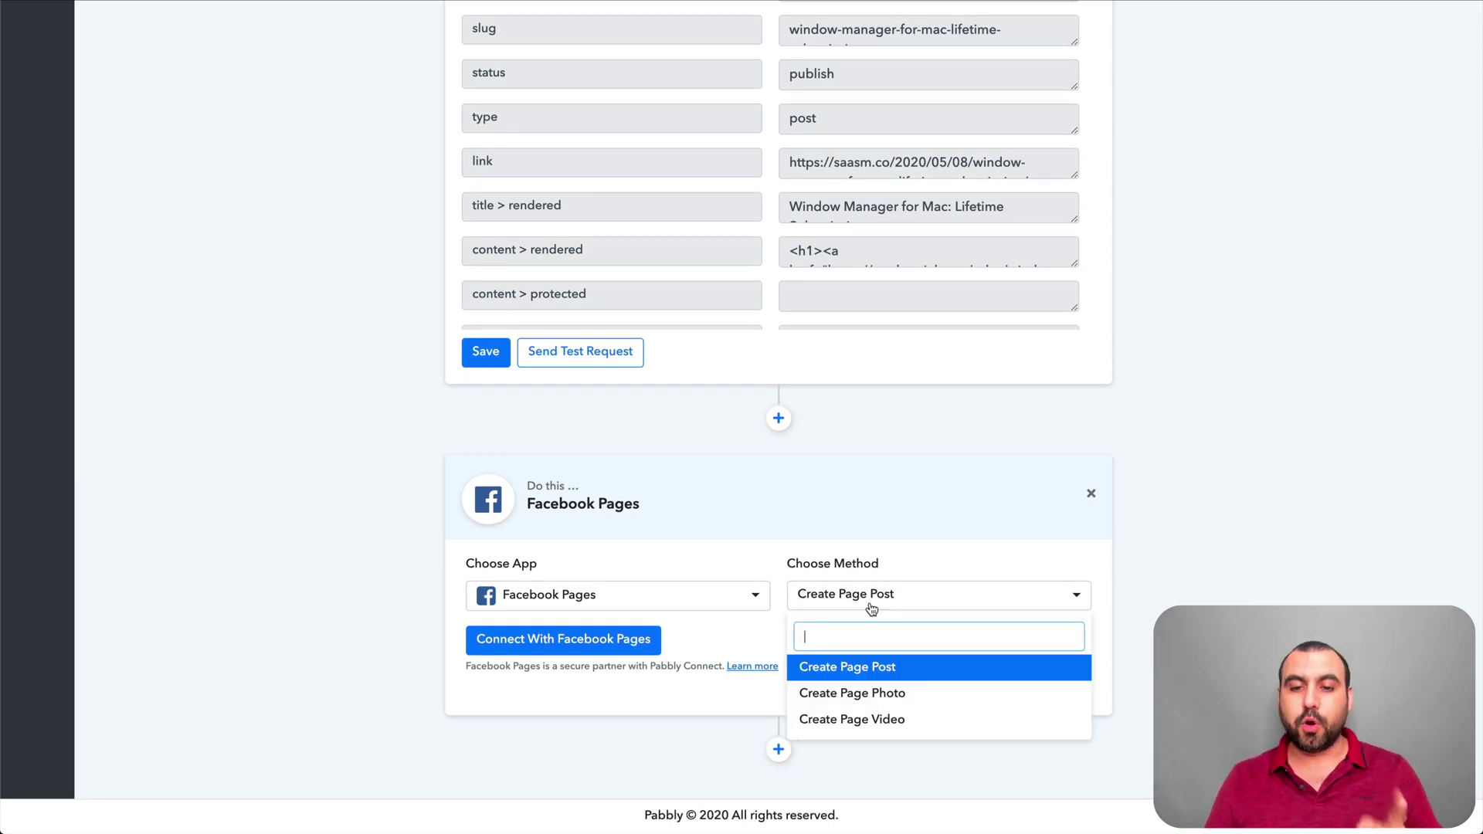
pyautogui.click(896, 670)
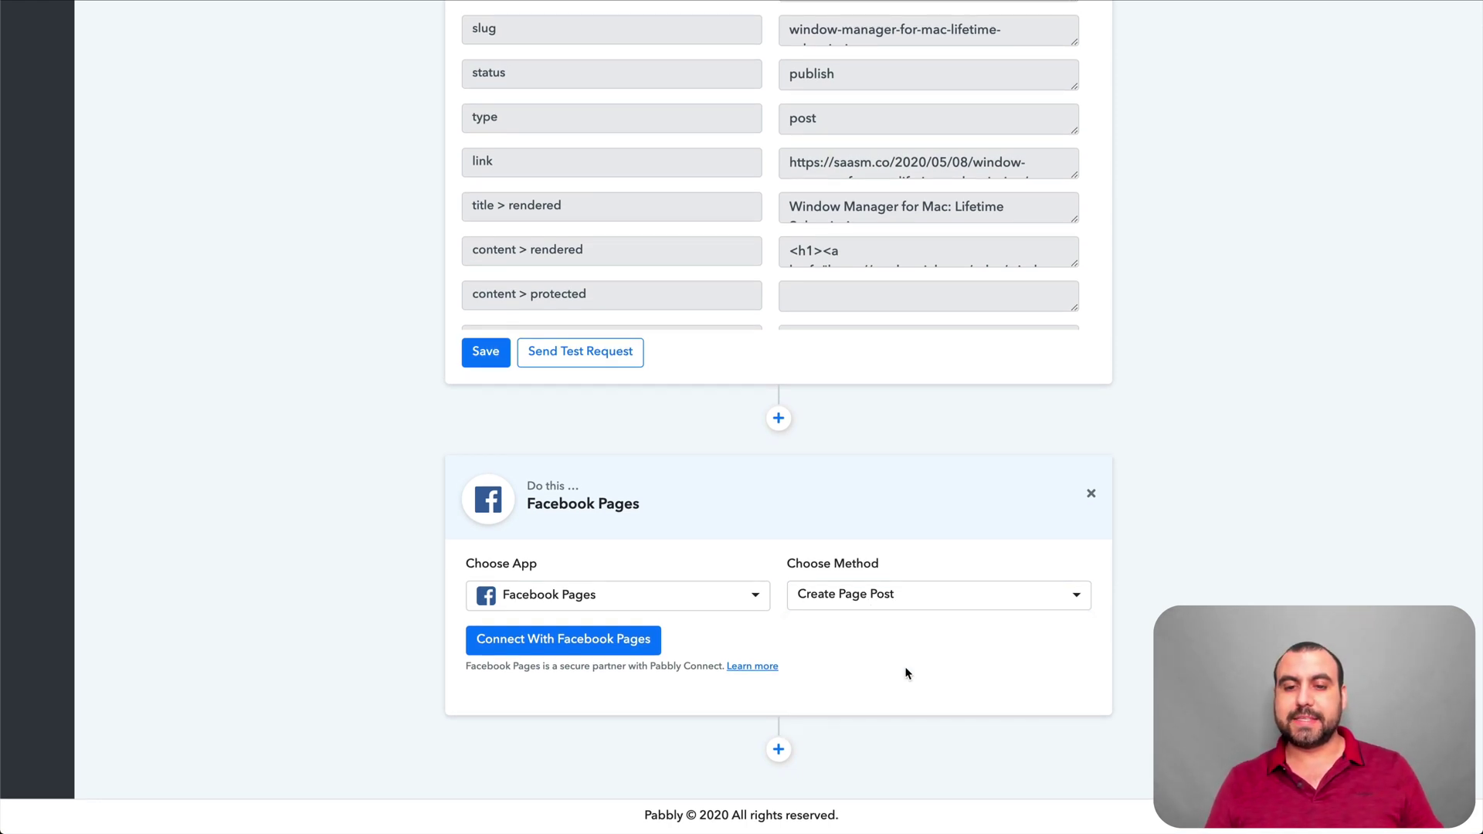
pyautogui.click(614, 648)
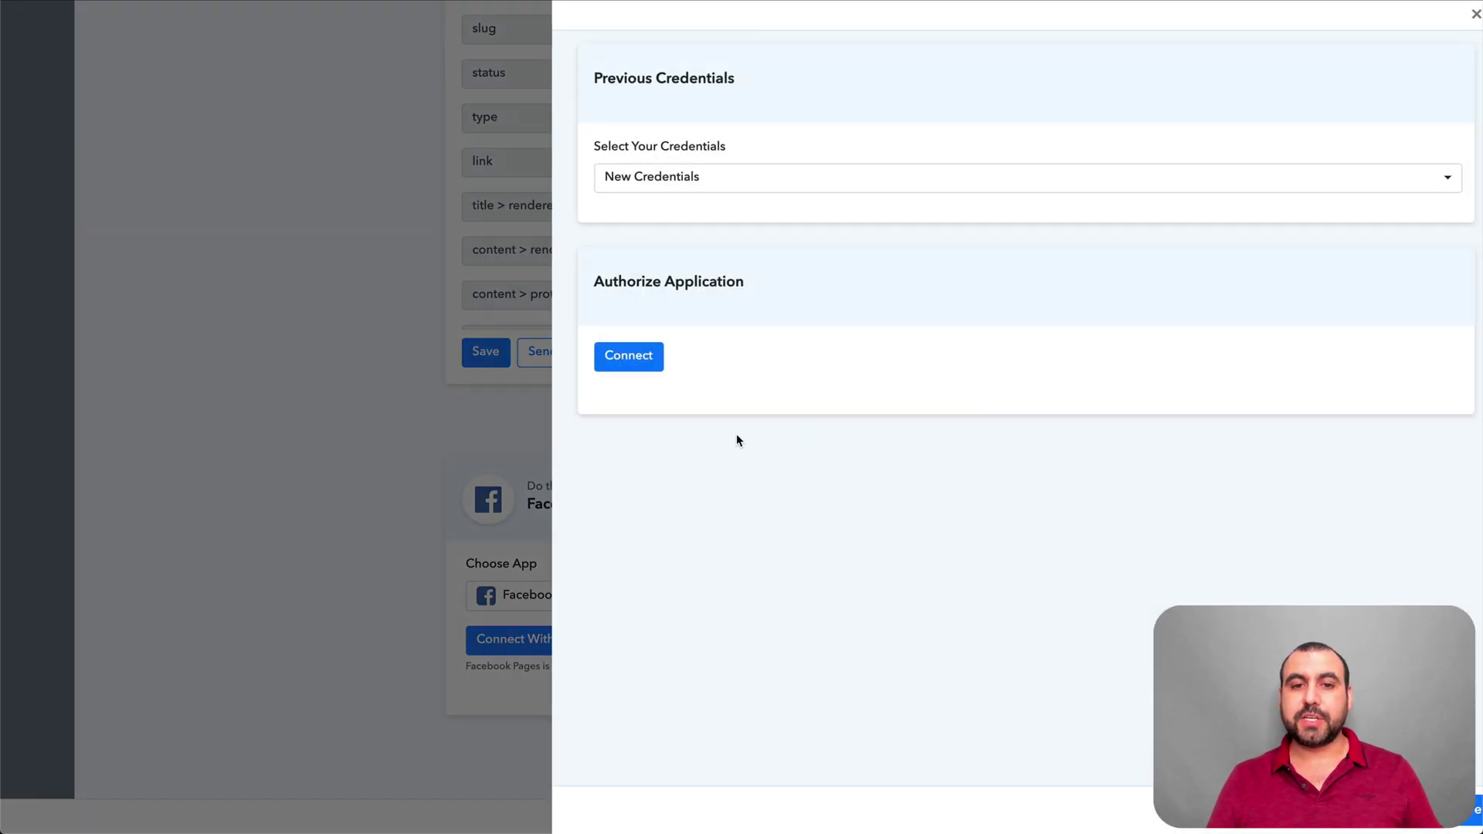
# Authorize the Facebook account and choose SaaS Master from the Page list.
pyautogui.click(652, 364)
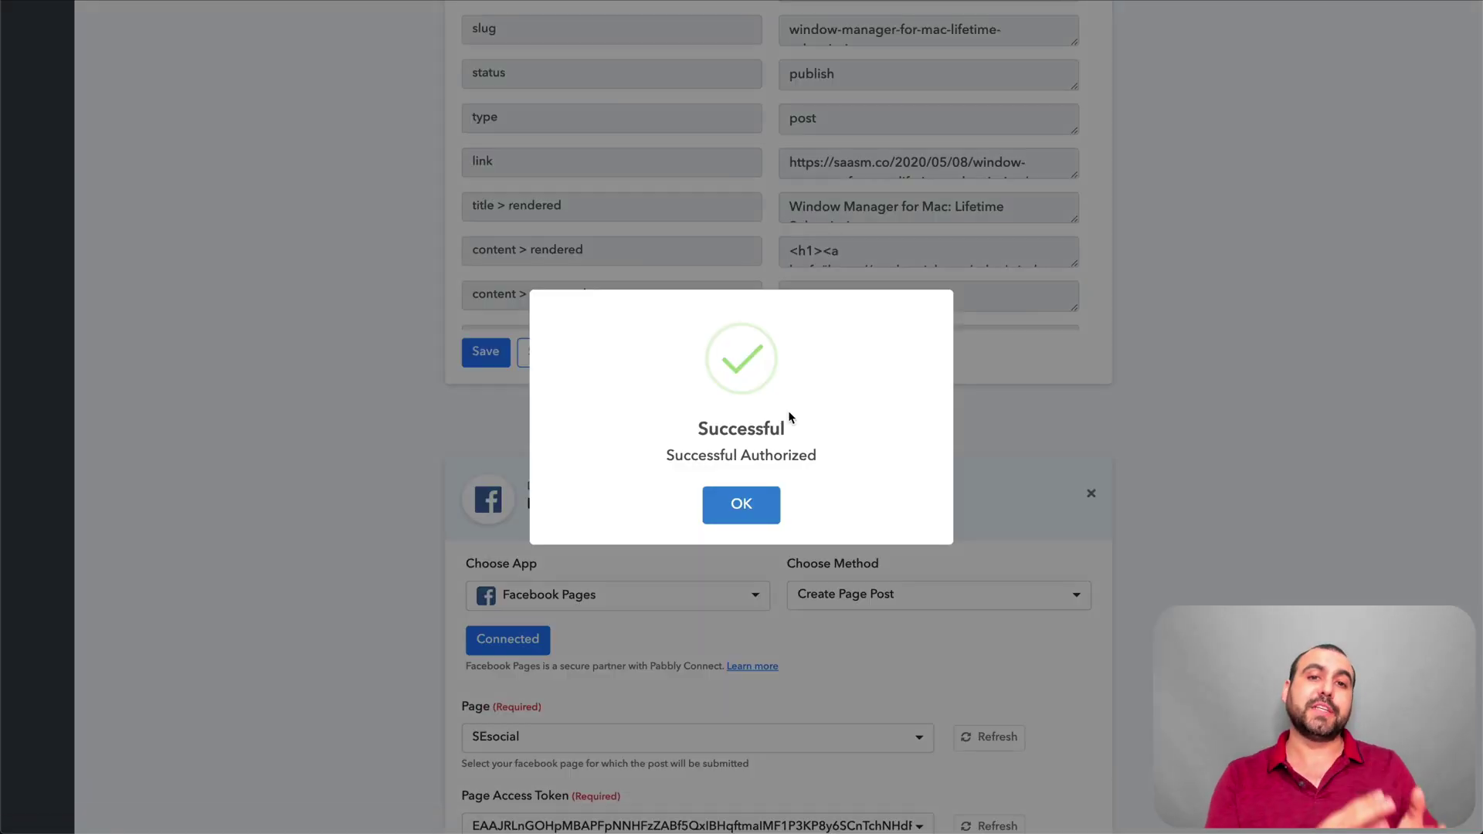
pyautogui.click(761, 503)
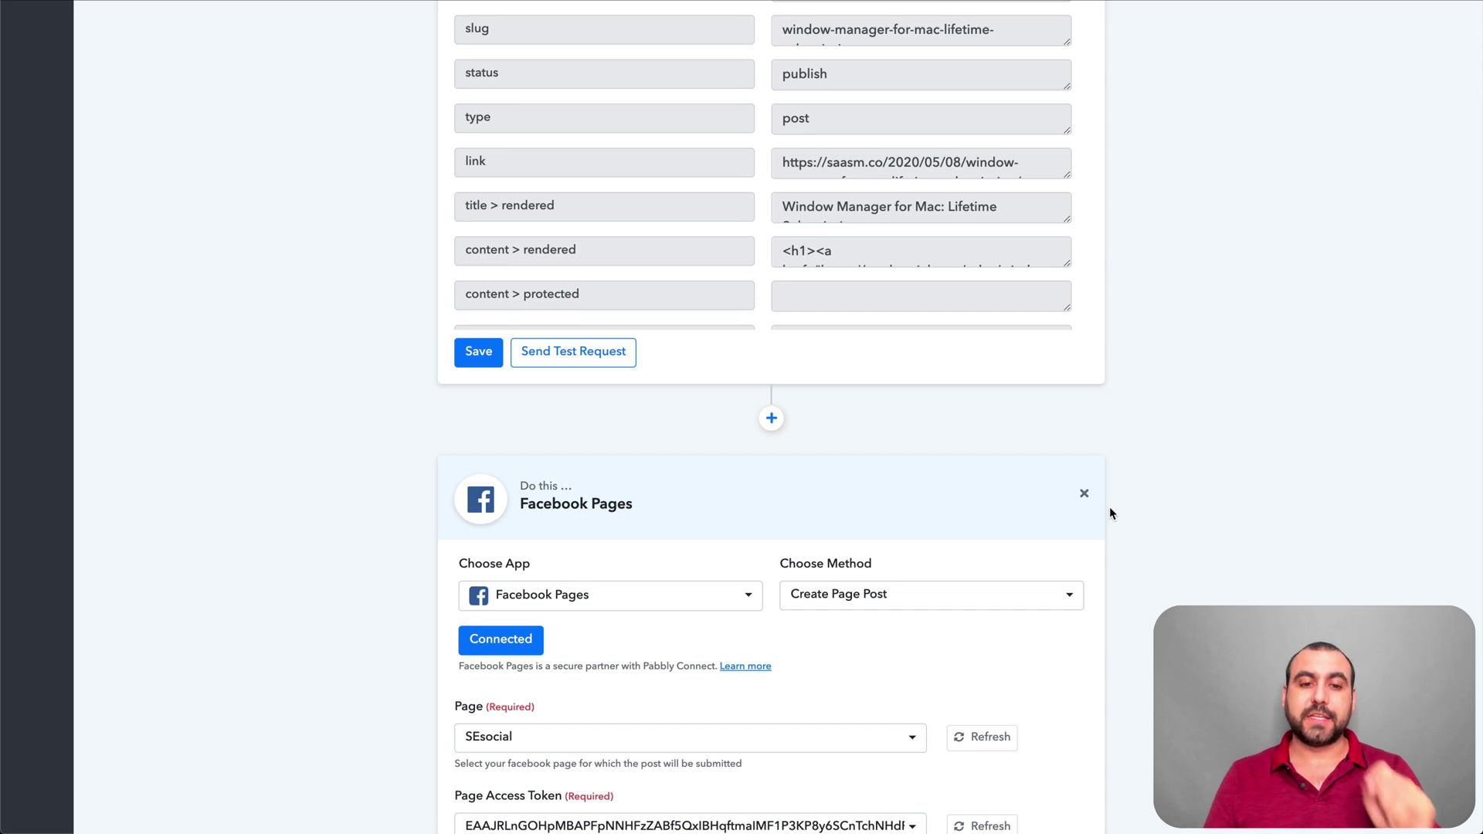
pyautogui.scroll(-3, 1109, 507)
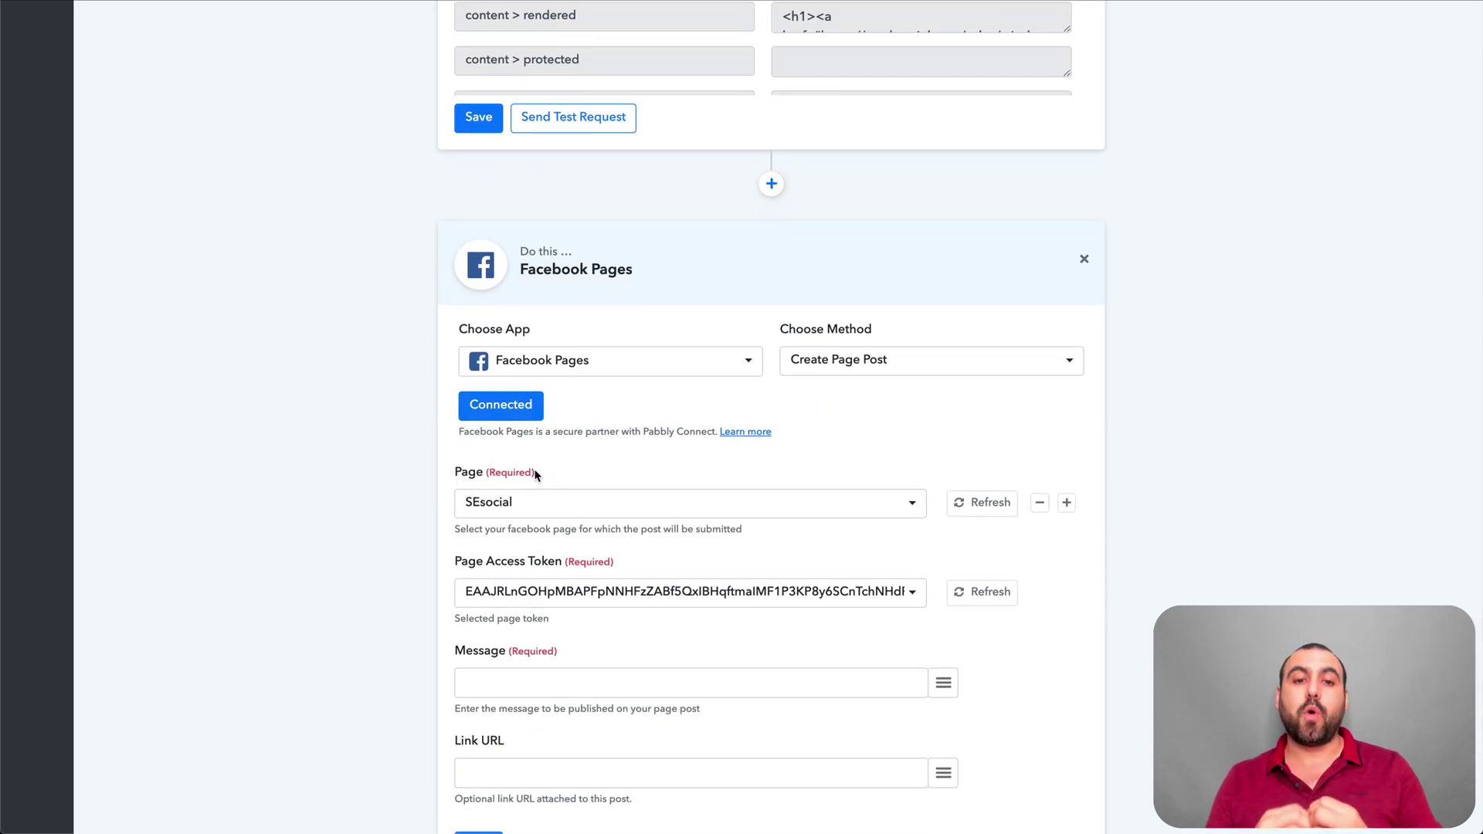
pyautogui.click(631, 510)
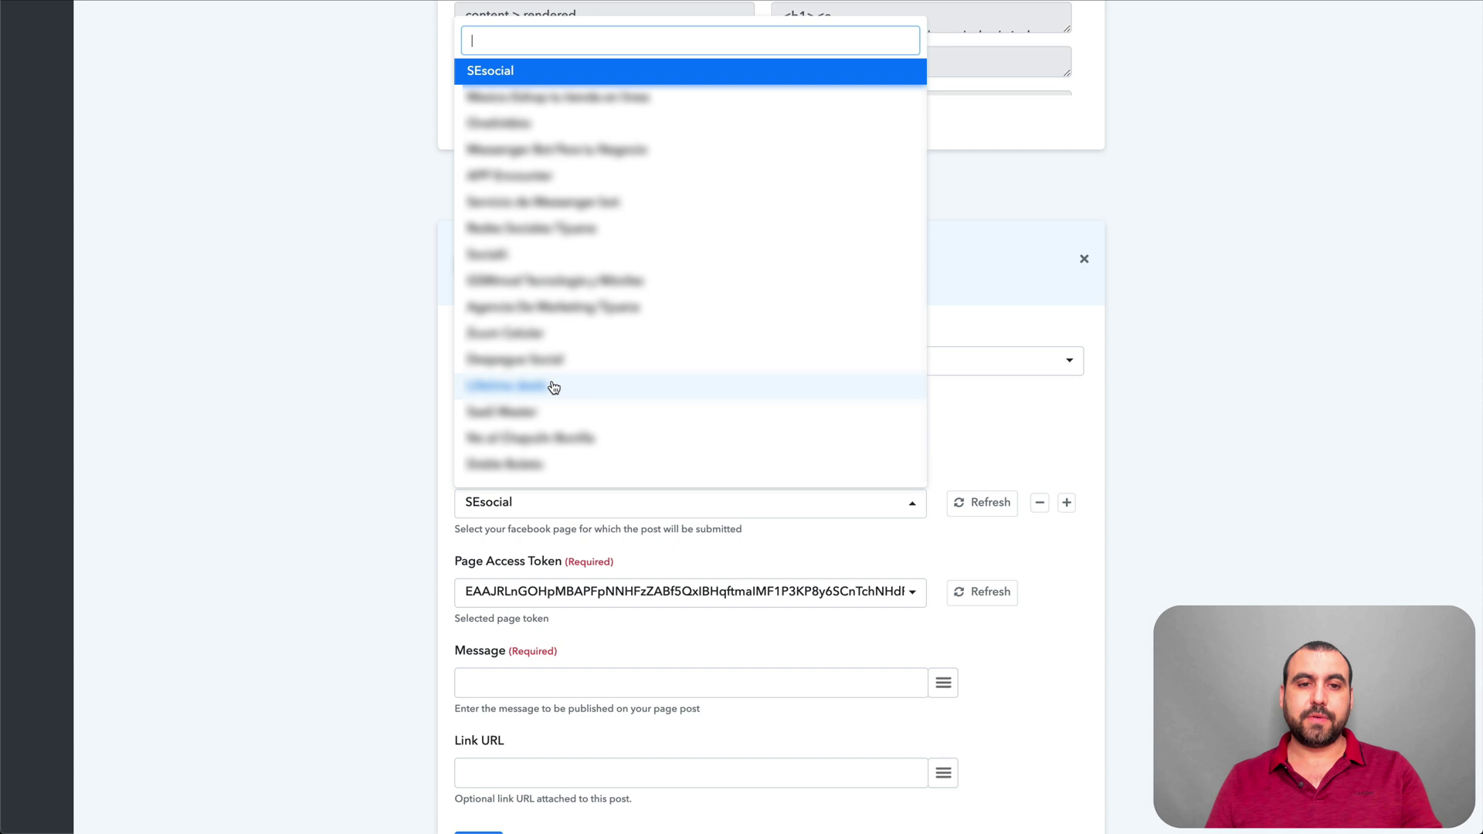
pyautogui.click(556, 412)
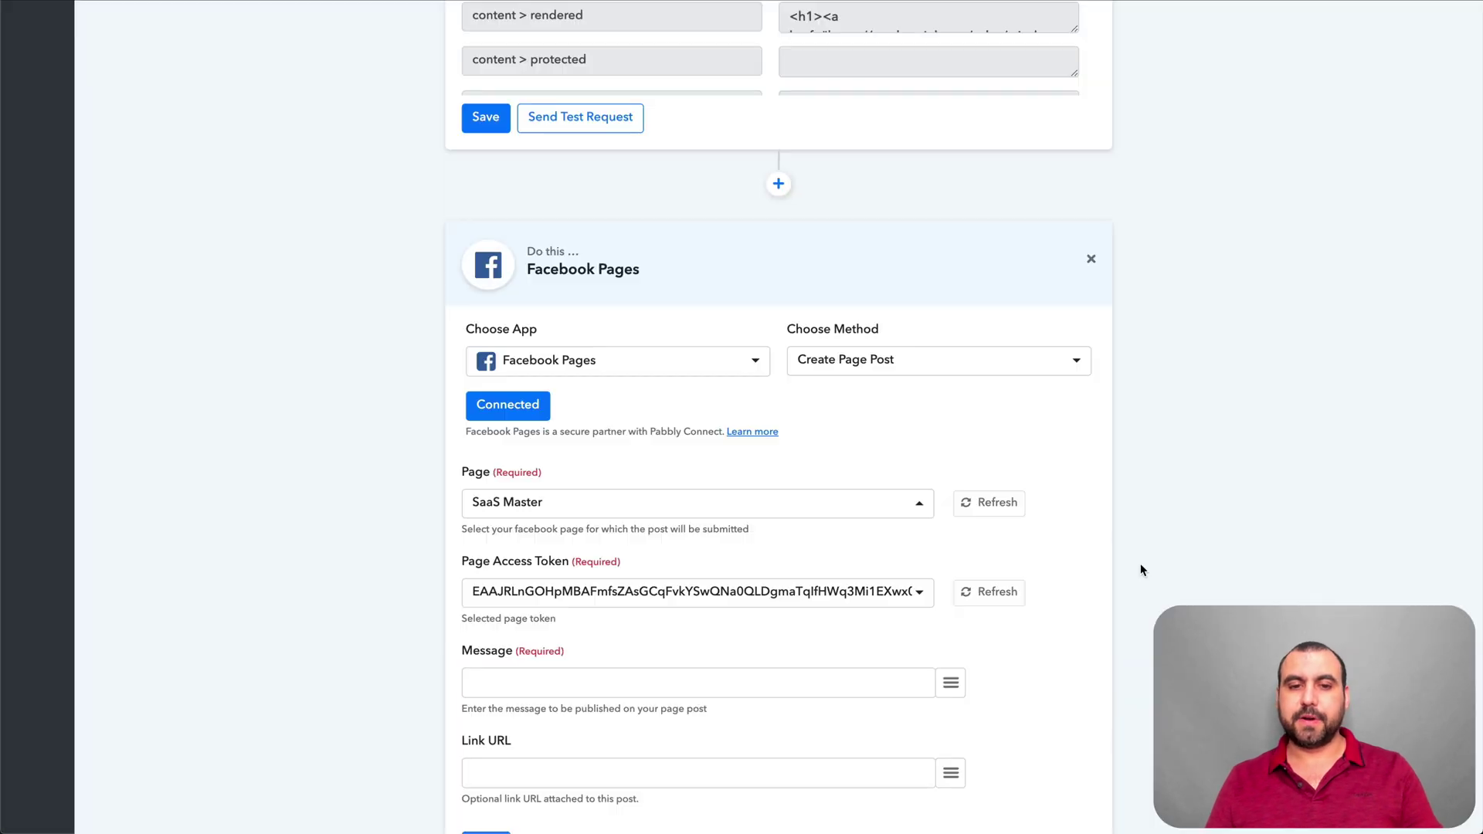
pyautogui.scroll(-3, 1138, 626)
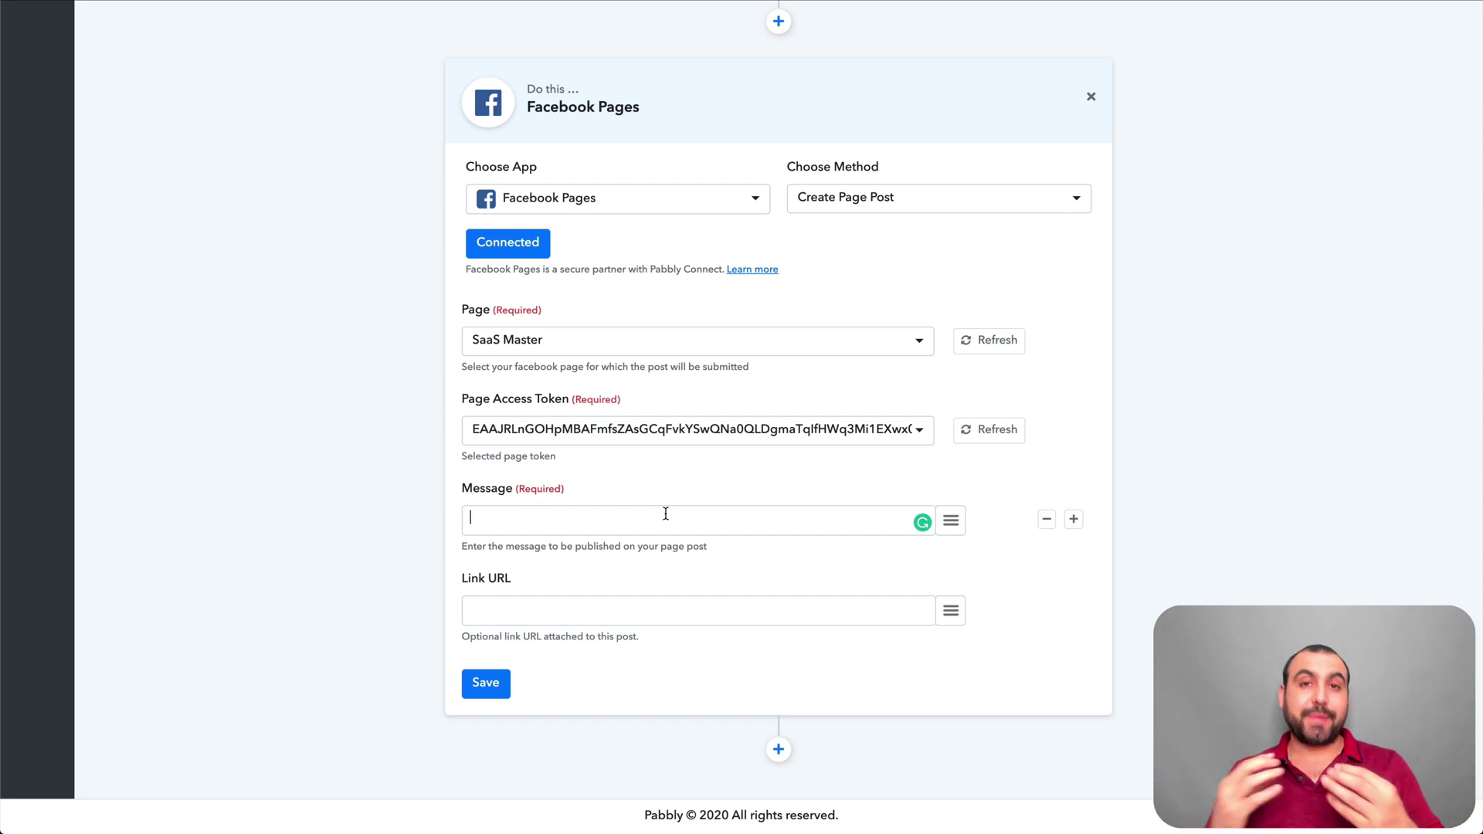
# Map the WordPress 'title > rendered' field into the Facebook Message field.
pyautogui.click(962, 524)
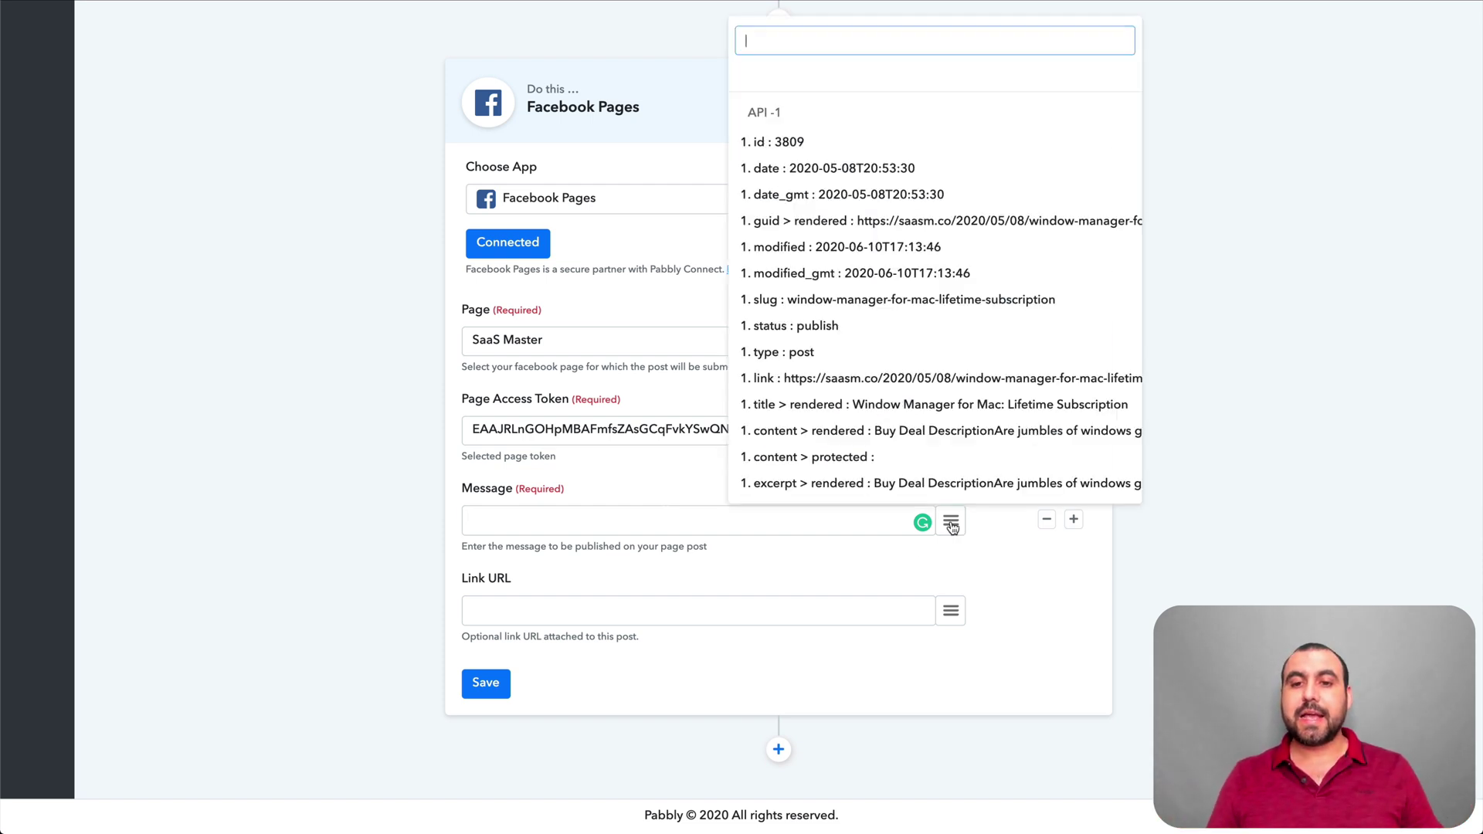
pyautogui.click(923, 404)
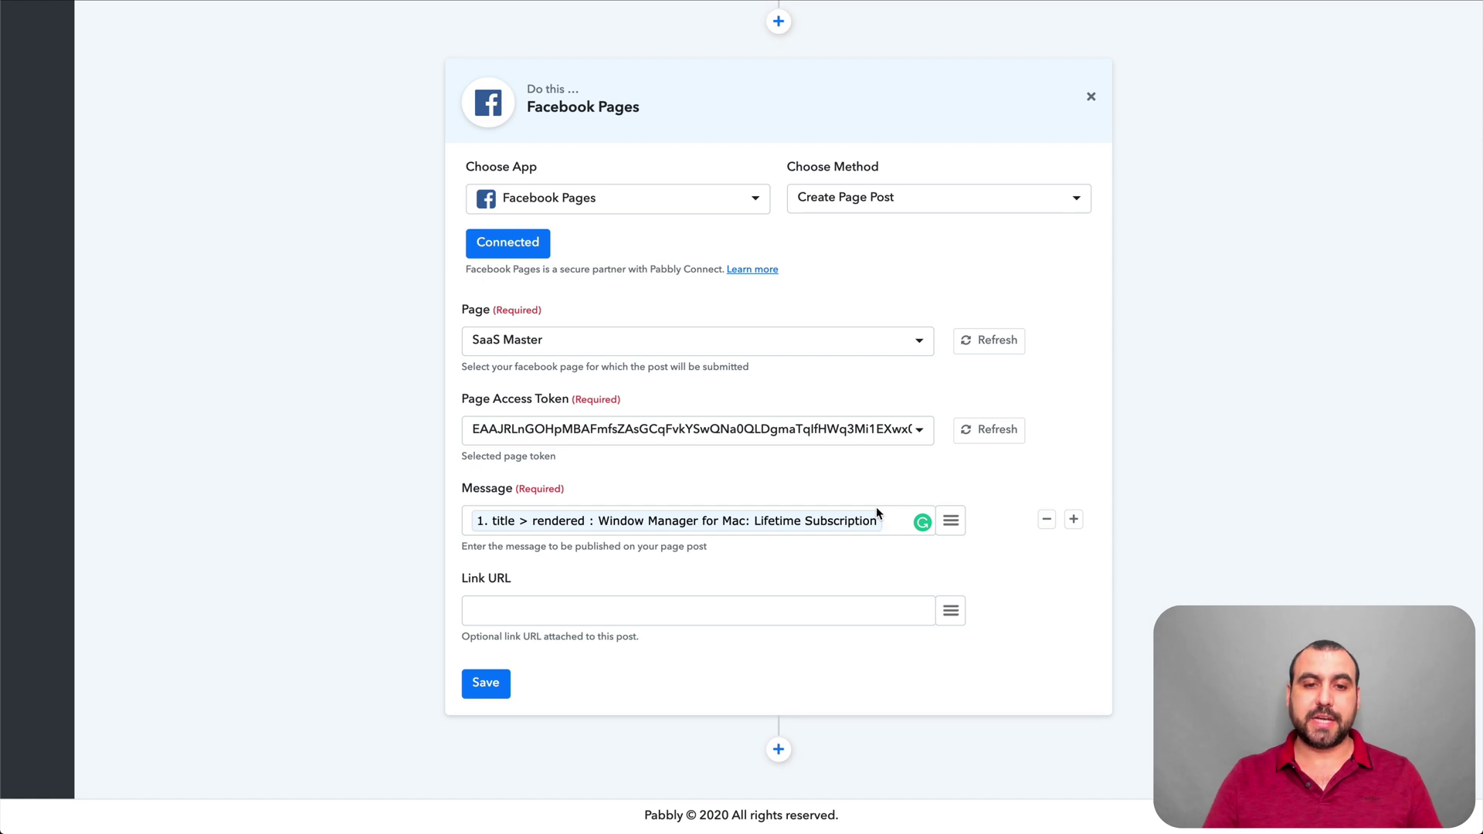
pyautogui.press('Return')
pyautogui.click(951, 522)
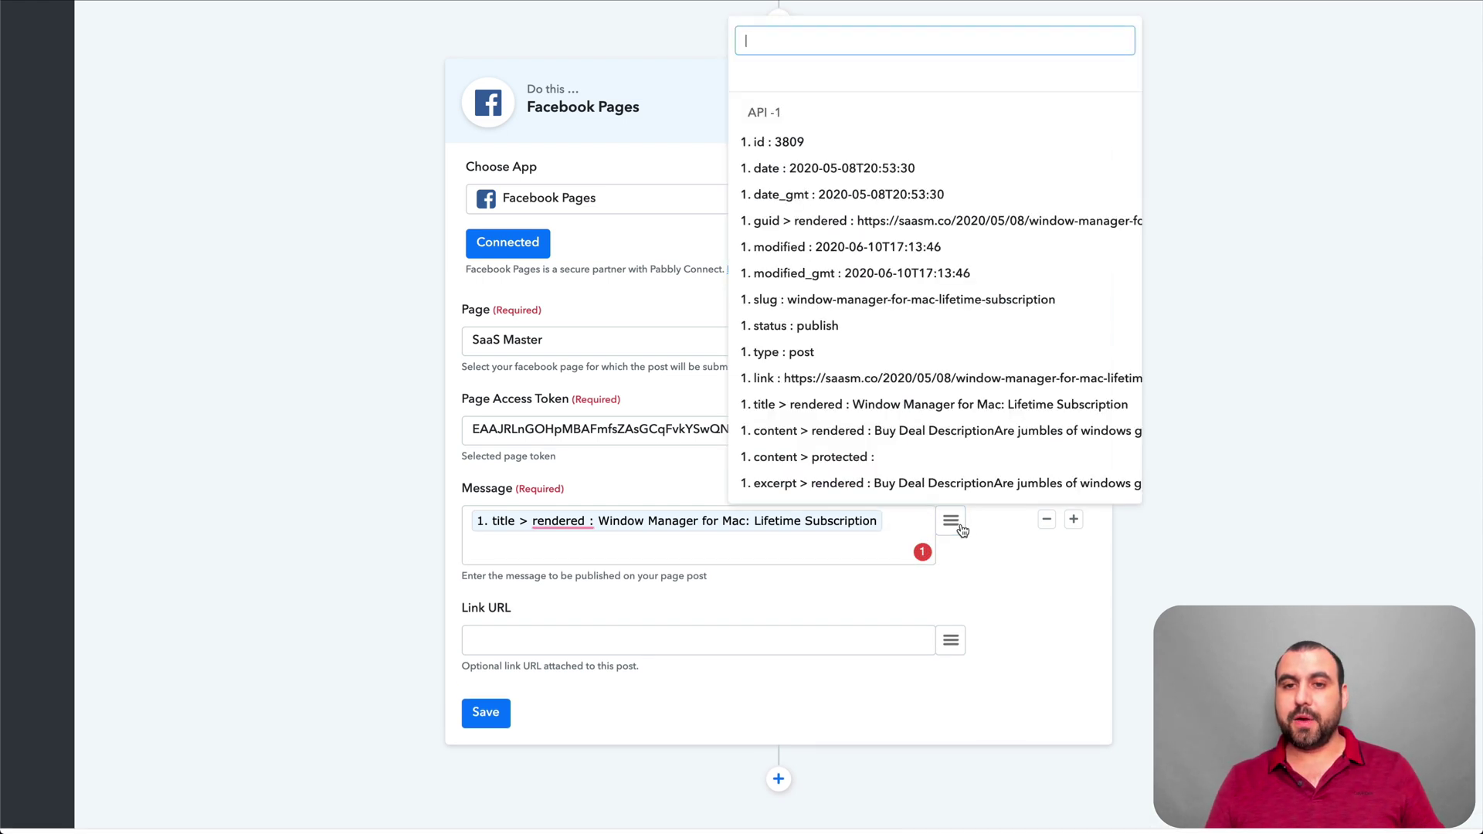
pyautogui.scroll(-1, 941, 373)
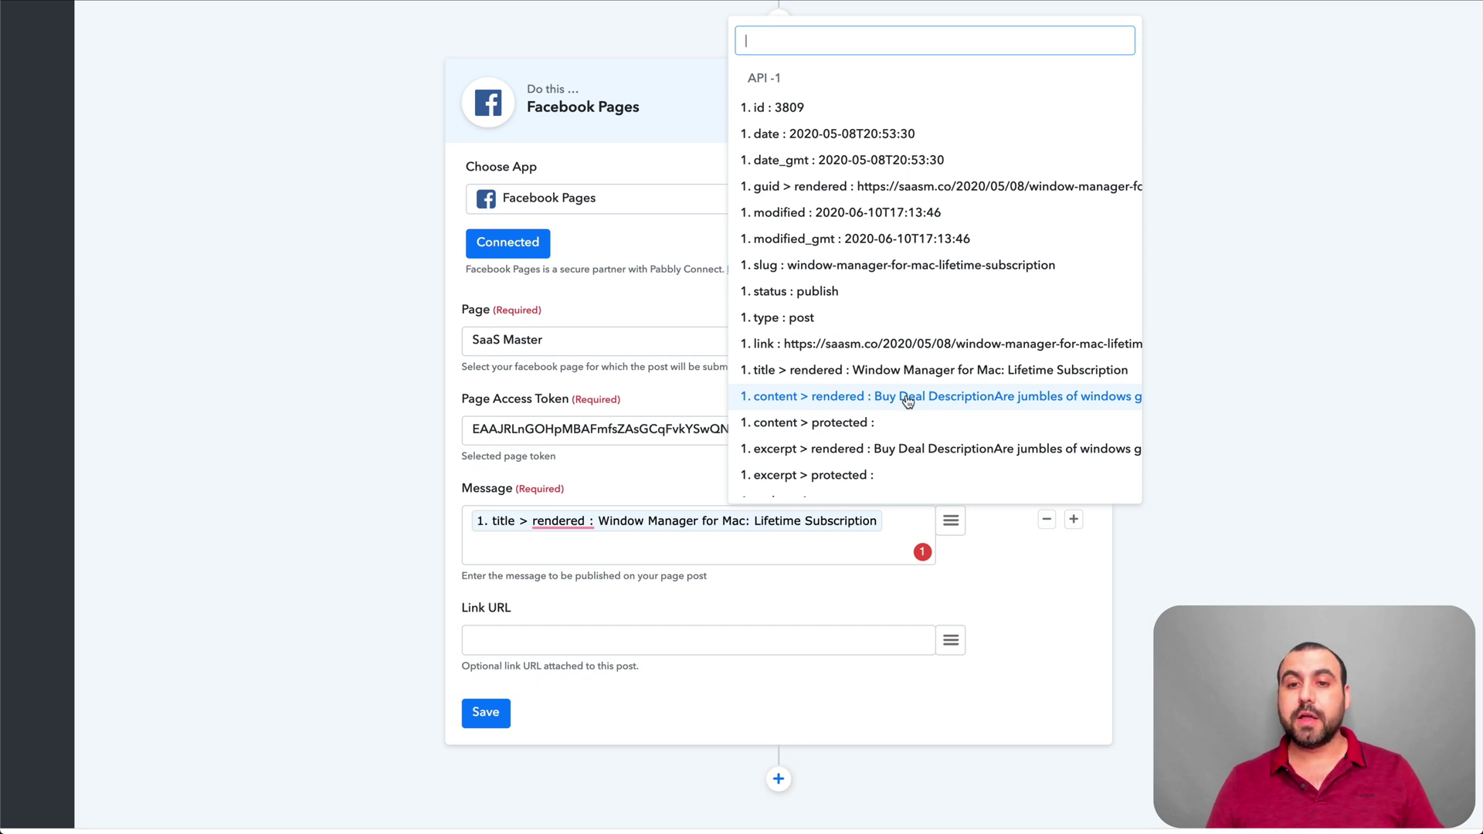
pyautogui.click(933, 399)
pyautogui.scroll(-1, 800, 625)
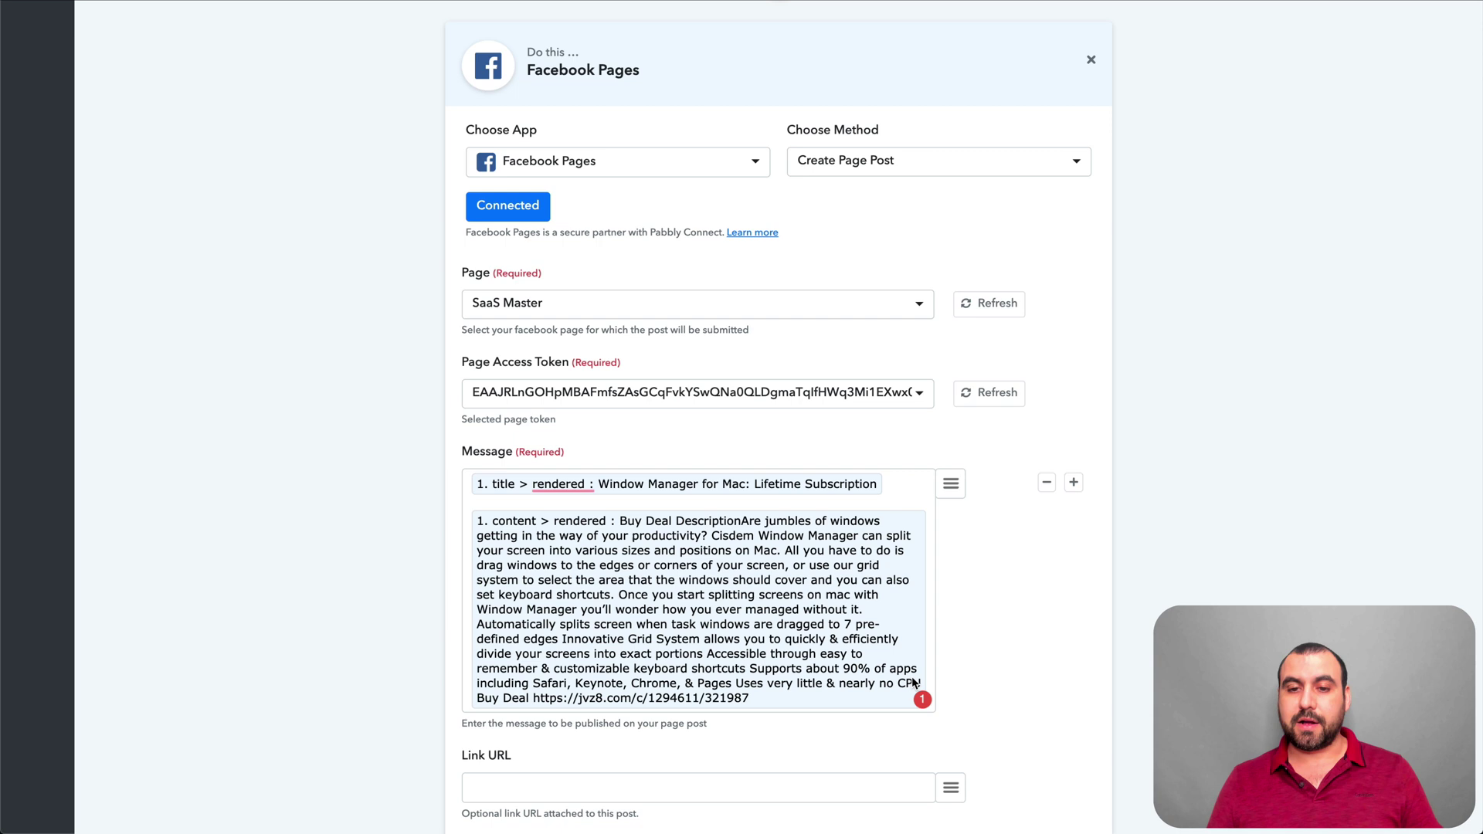
pyautogui.press('Return')
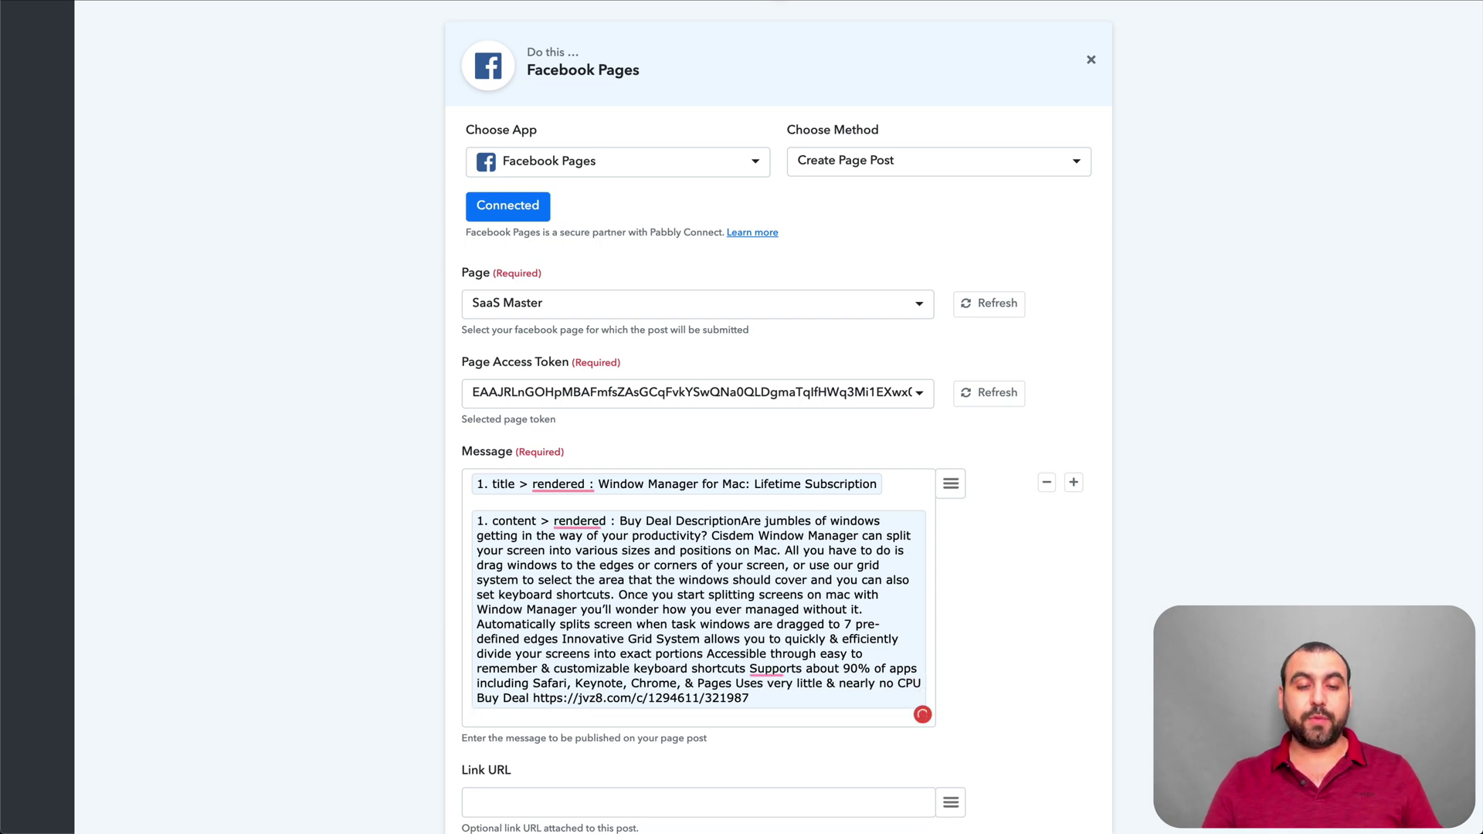
pyautogui.press('Return')
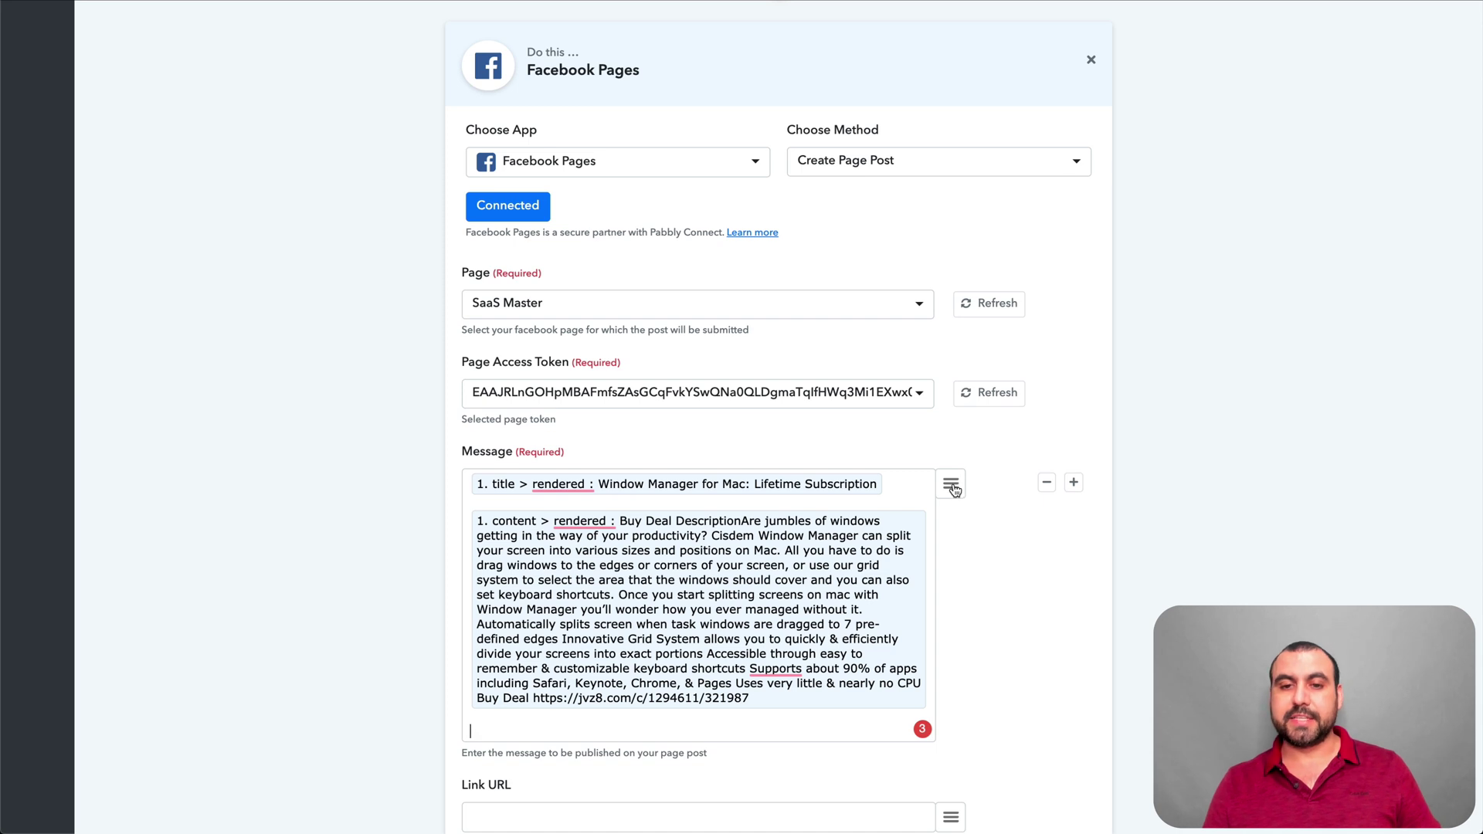
pyautogui.press('BackSpace')
pyautogui.press('BackSpace')
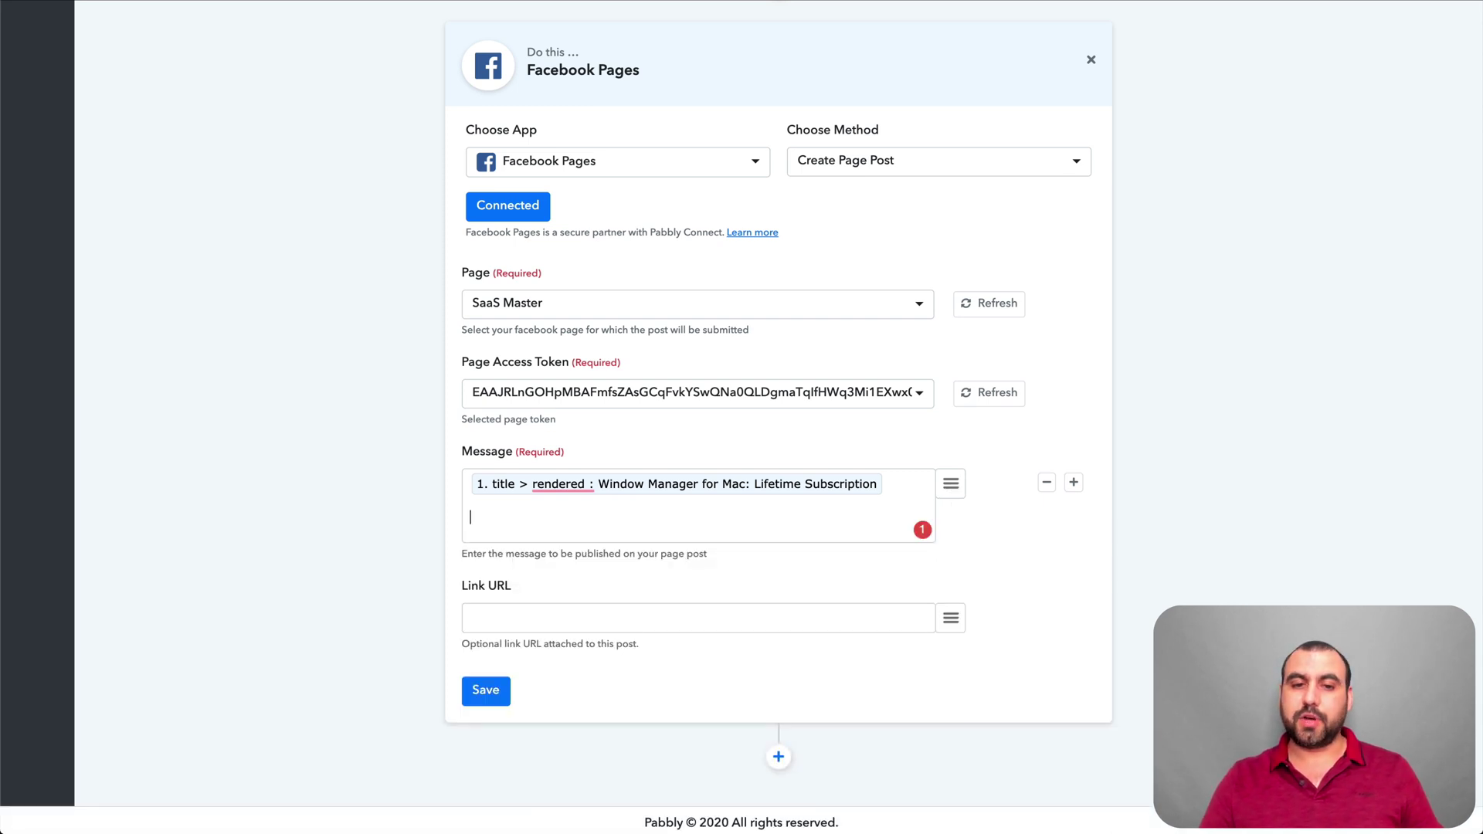
# Insert the WordPress '1. link' field into the Message below the title.
pyautogui.click(951, 484)
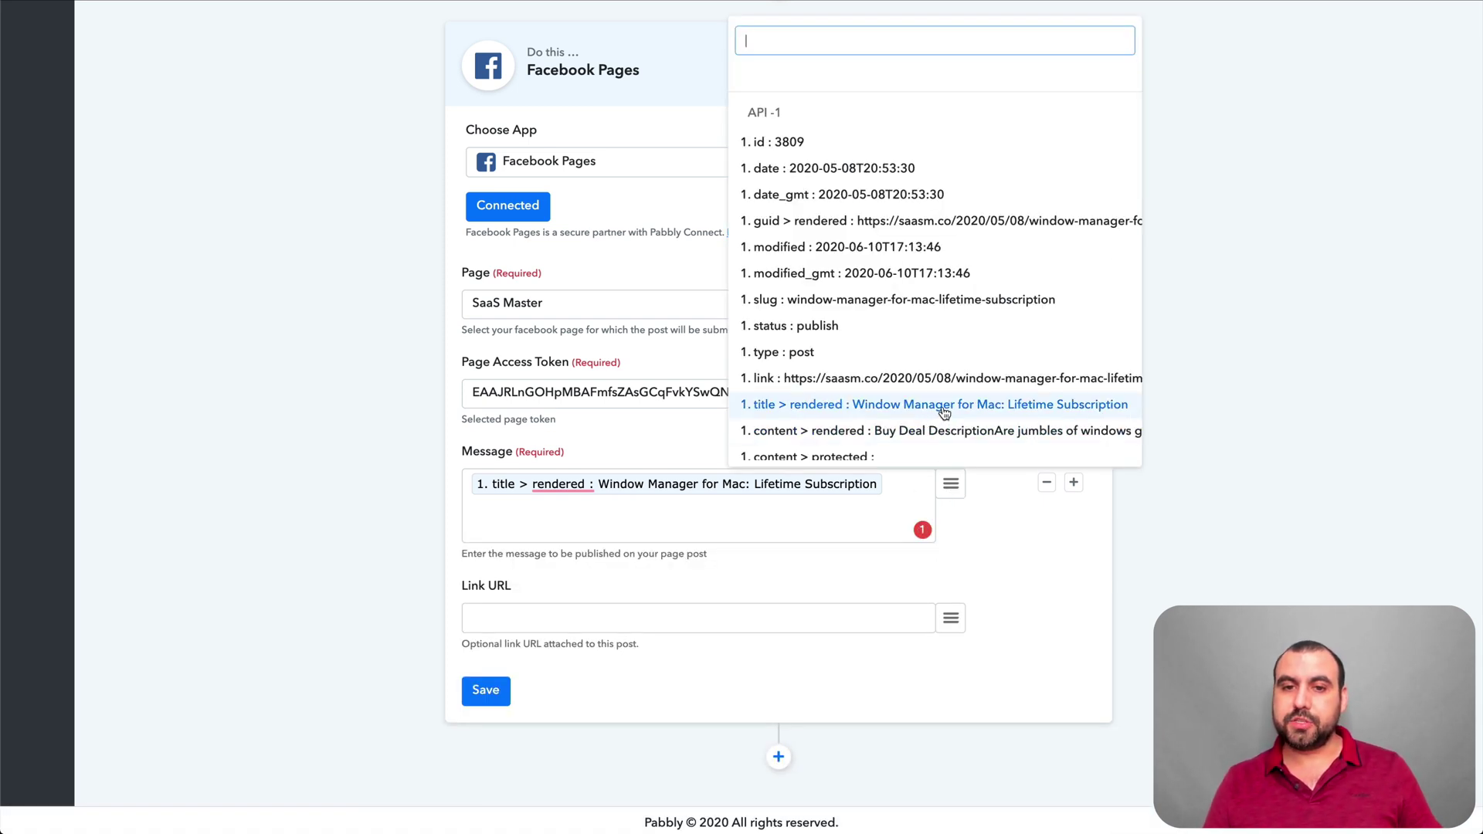
pyautogui.scroll(-3, 908, 438)
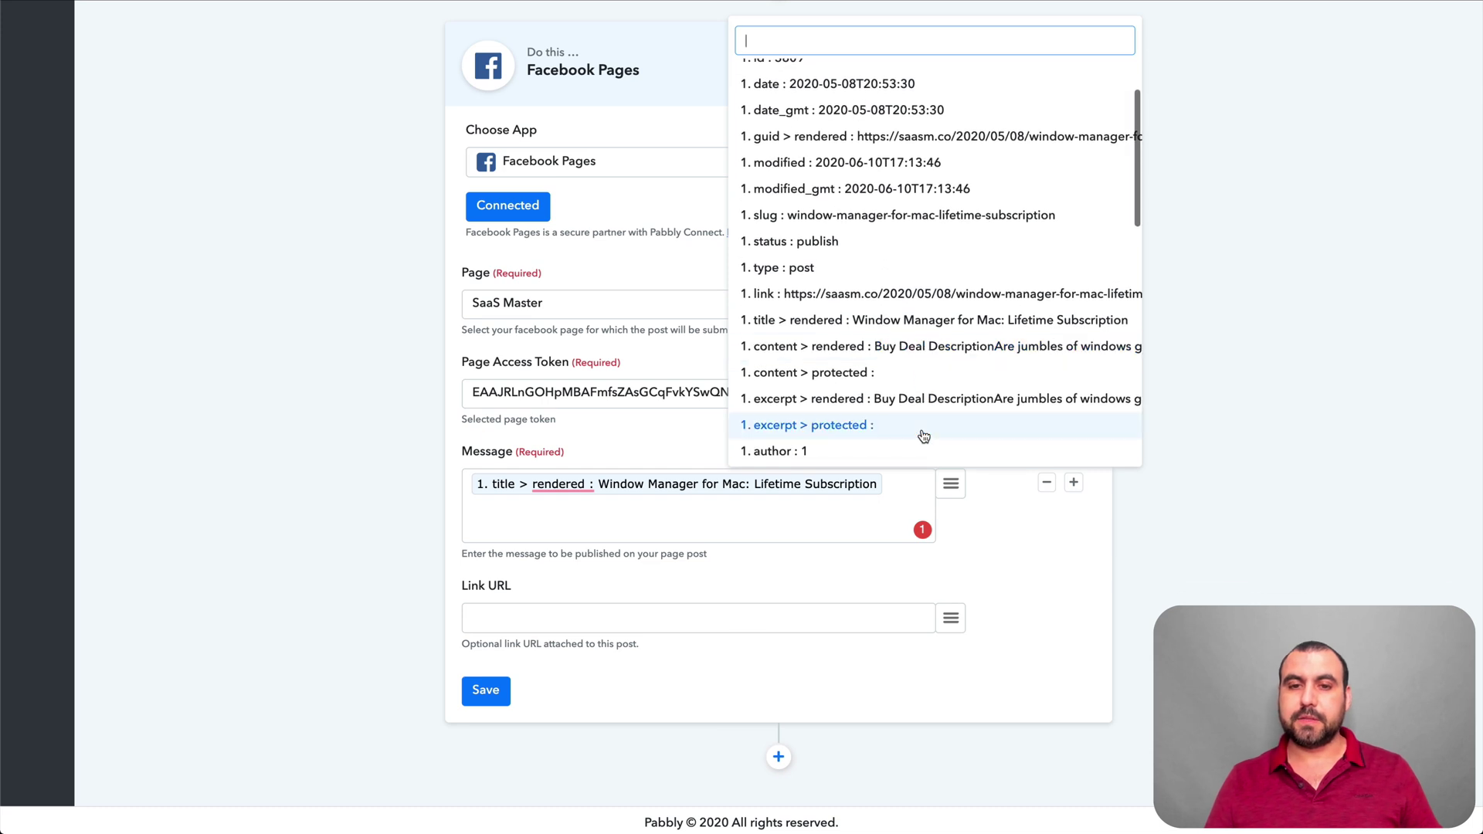
pyautogui.scroll(3, 924, 435)
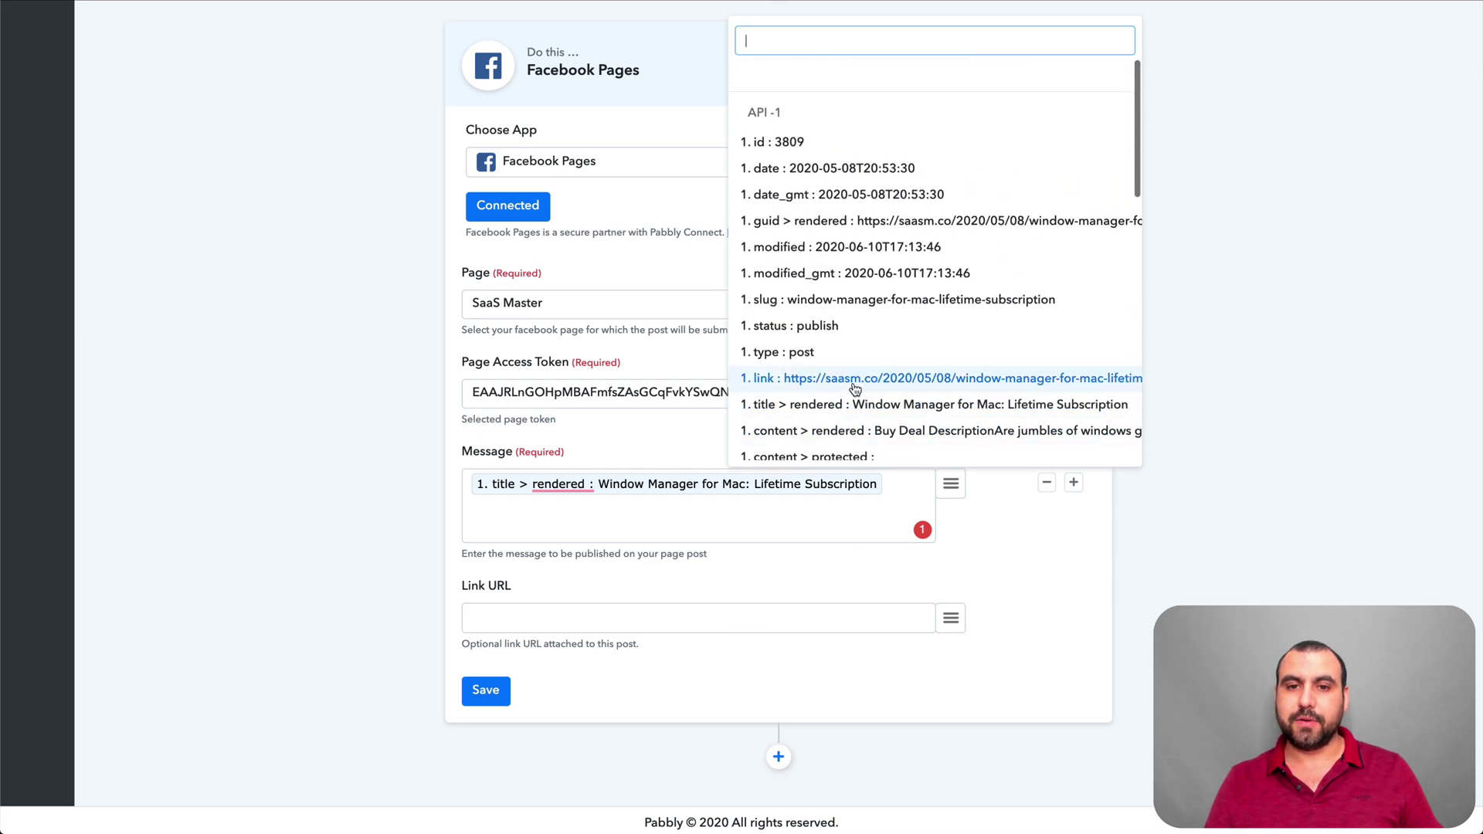
pyautogui.click(877, 378)
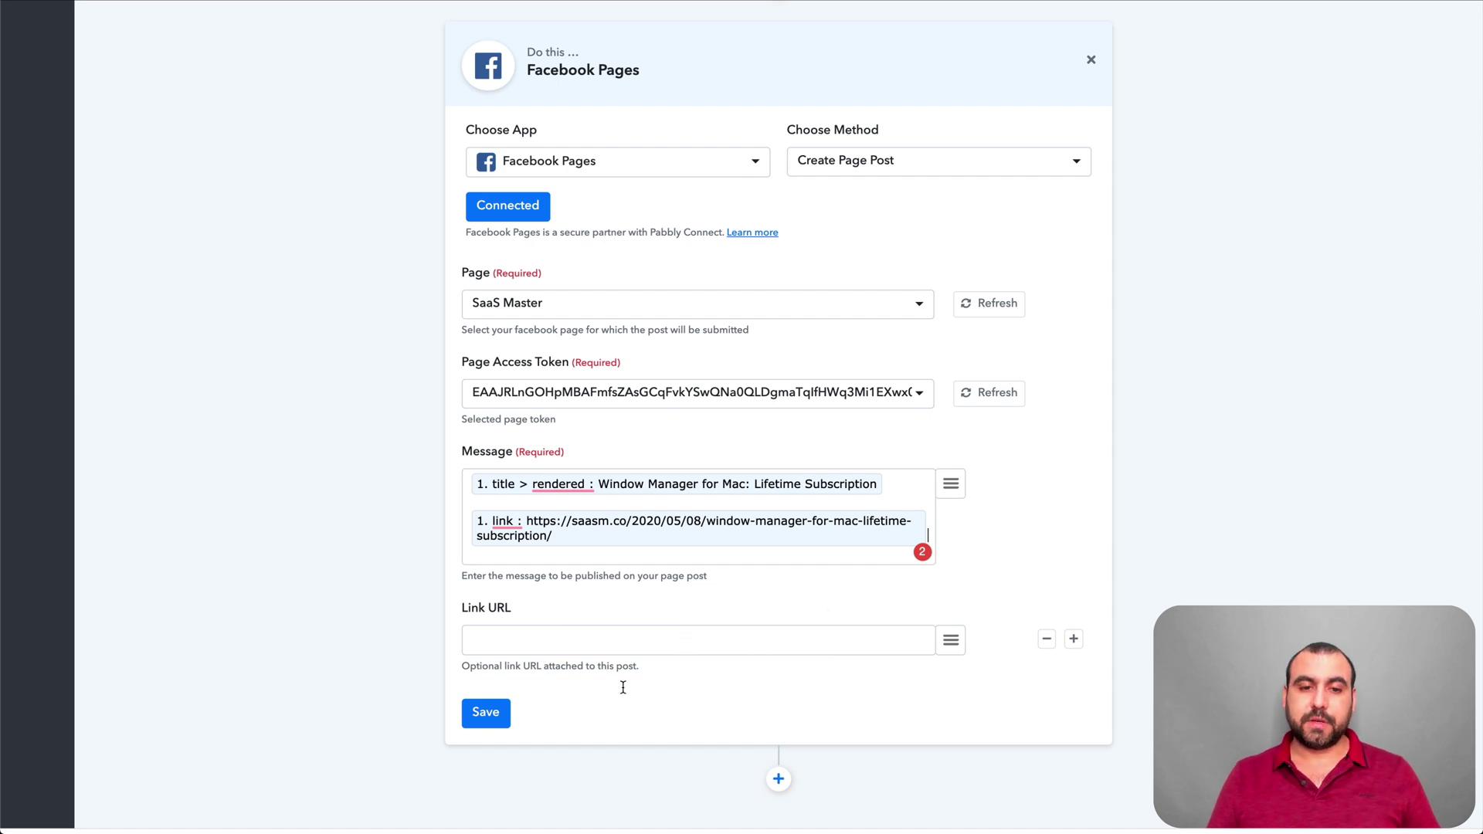
# Save the Facebook Pages action and send a test request to publish a sample post.
pyautogui.click(489, 709)
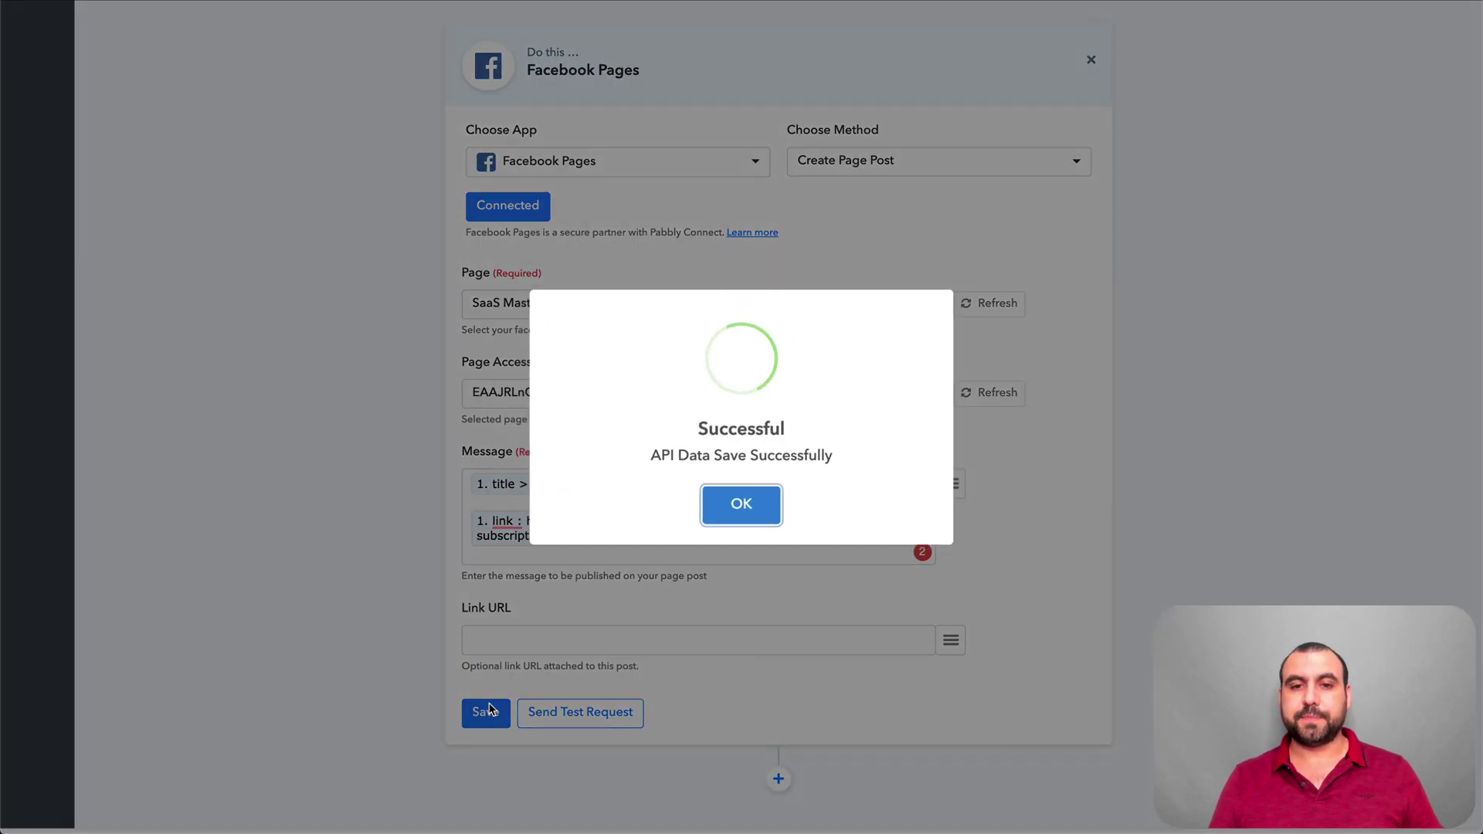
pyautogui.click(744, 504)
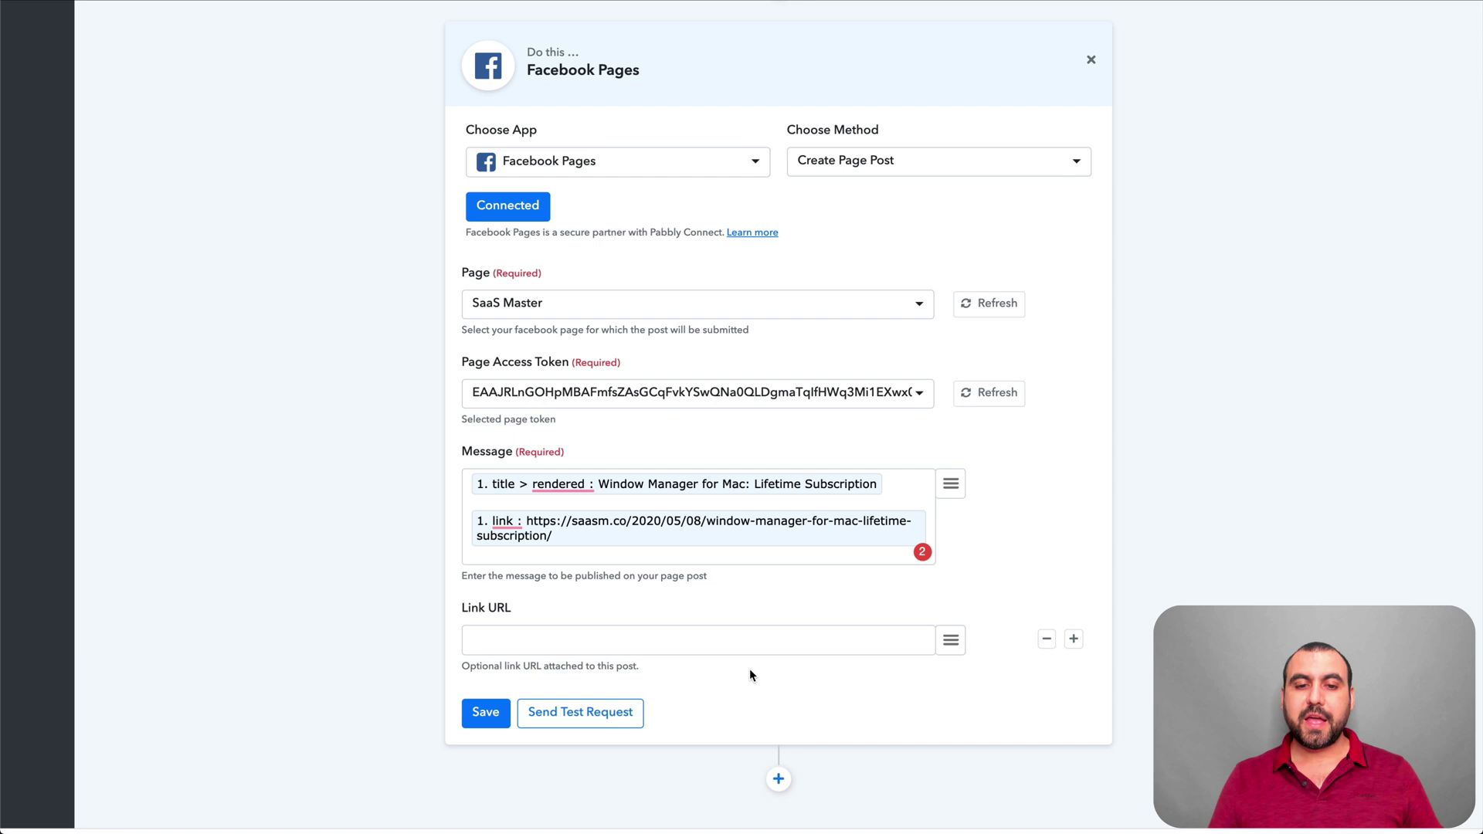
pyautogui.click(594, 720)
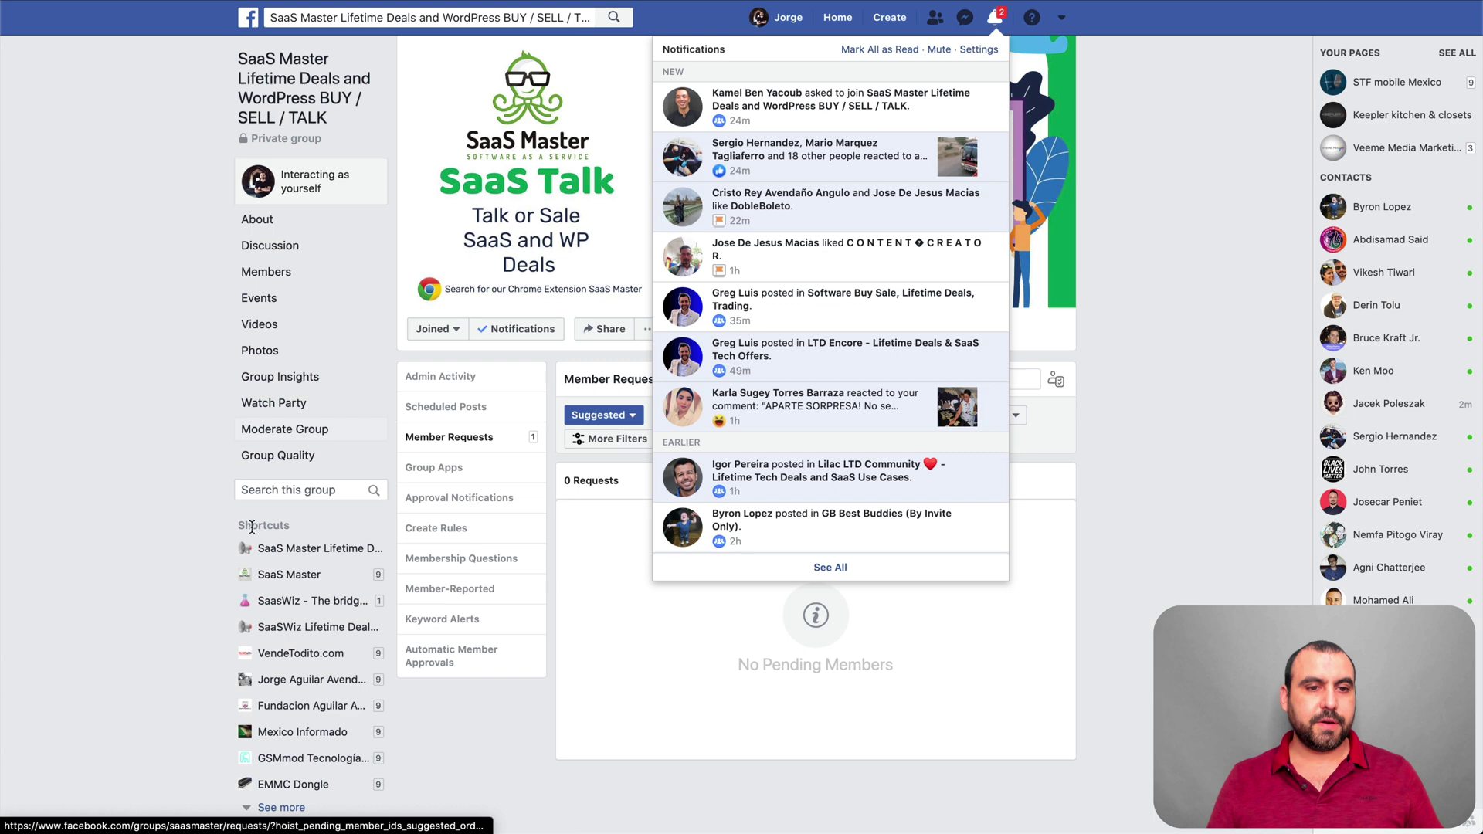
# Close the Facebook notifications dropdown to return to the Pabbly test result.
pyautogui.click(252, 541)
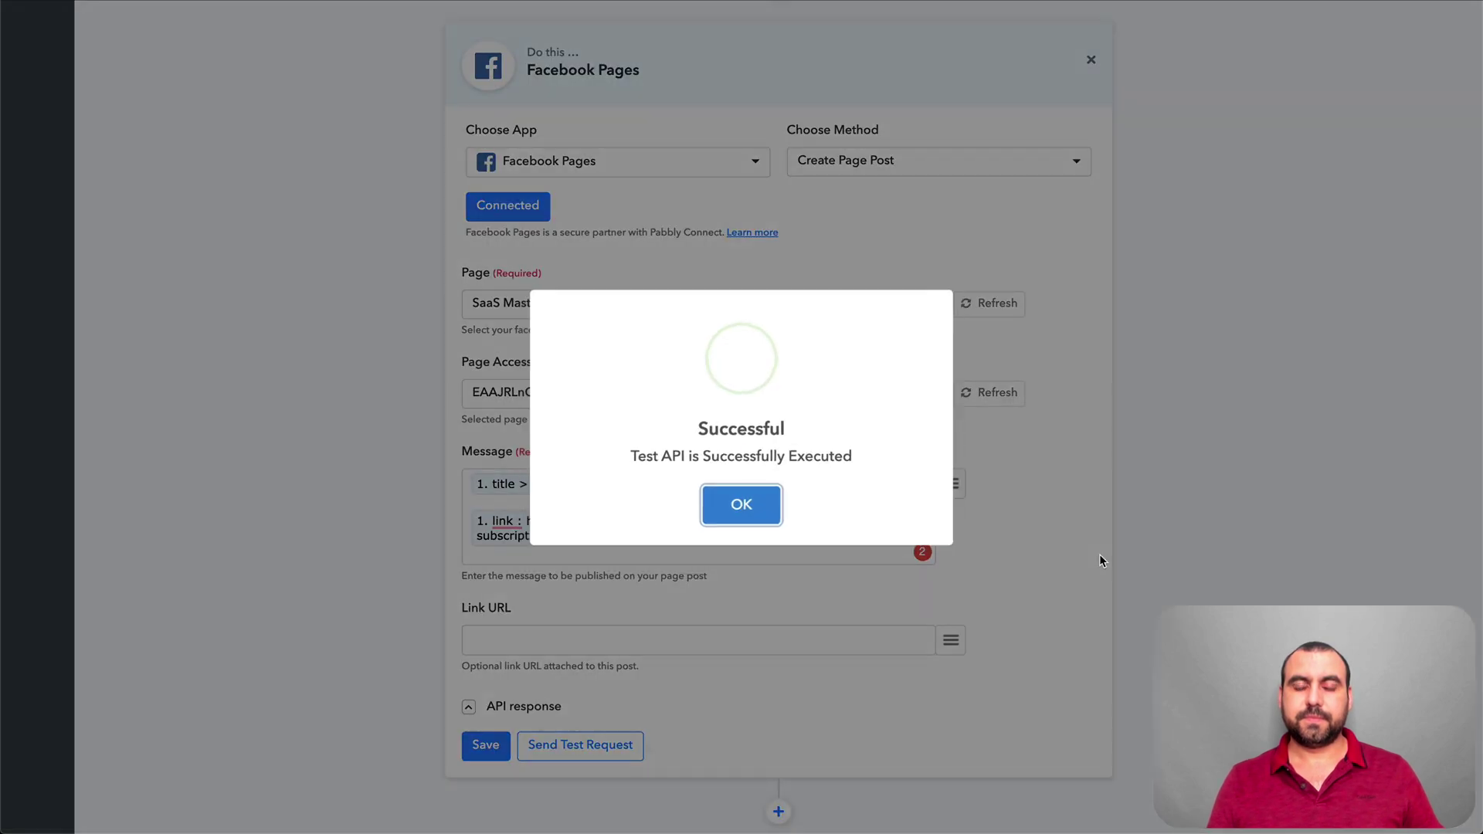
# Dismiss the 'Test API is Successfully Executed' dialog in Pabbly Connect.
pyautogui.click(760, 512)
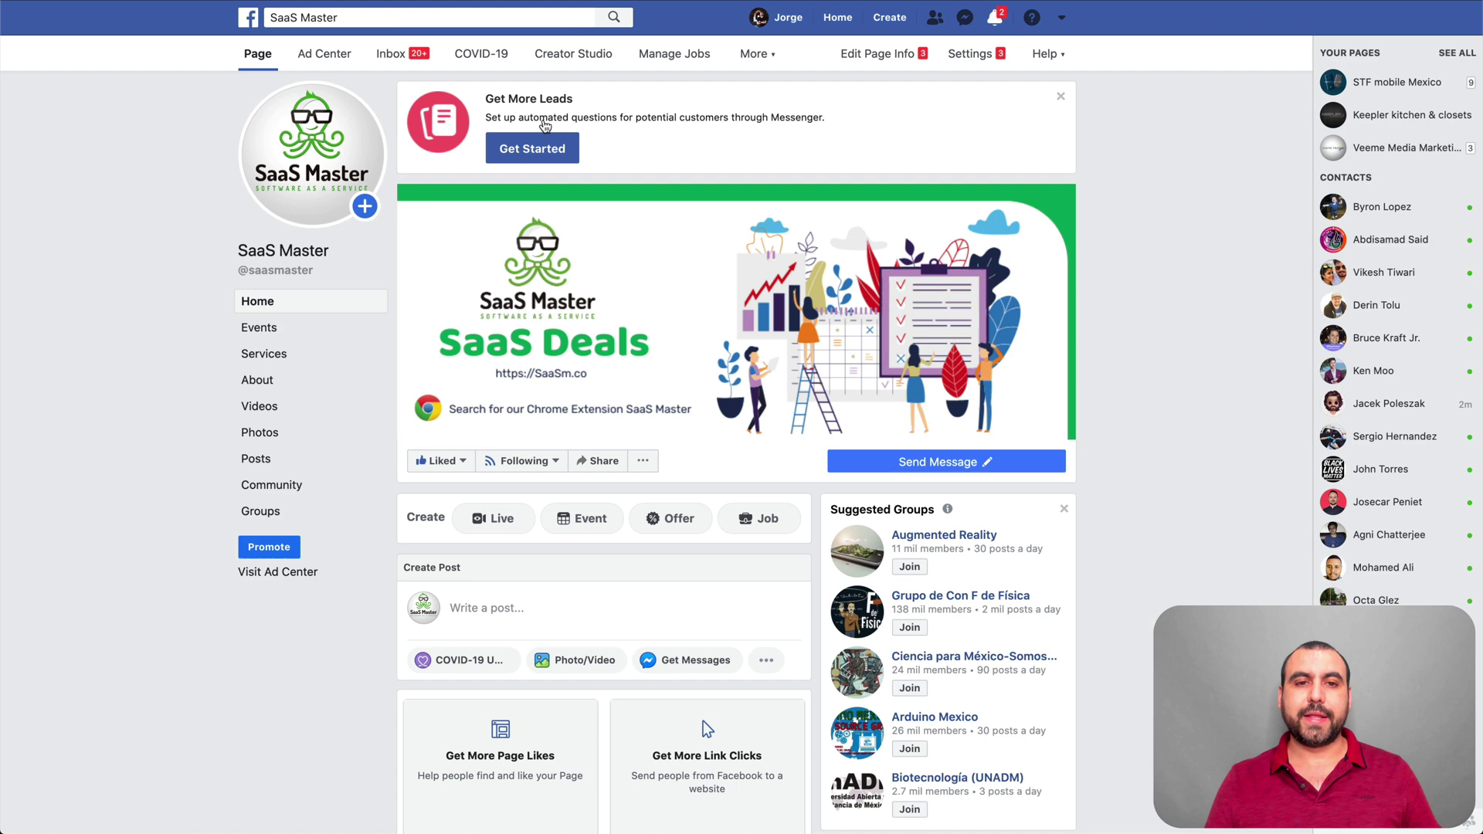
# Reload the SaaS Master Facebook page to look for the new test post.
pyautogui.scroll(-15, 551, 185)
pyautogui.scroll(-1, 551, 185)
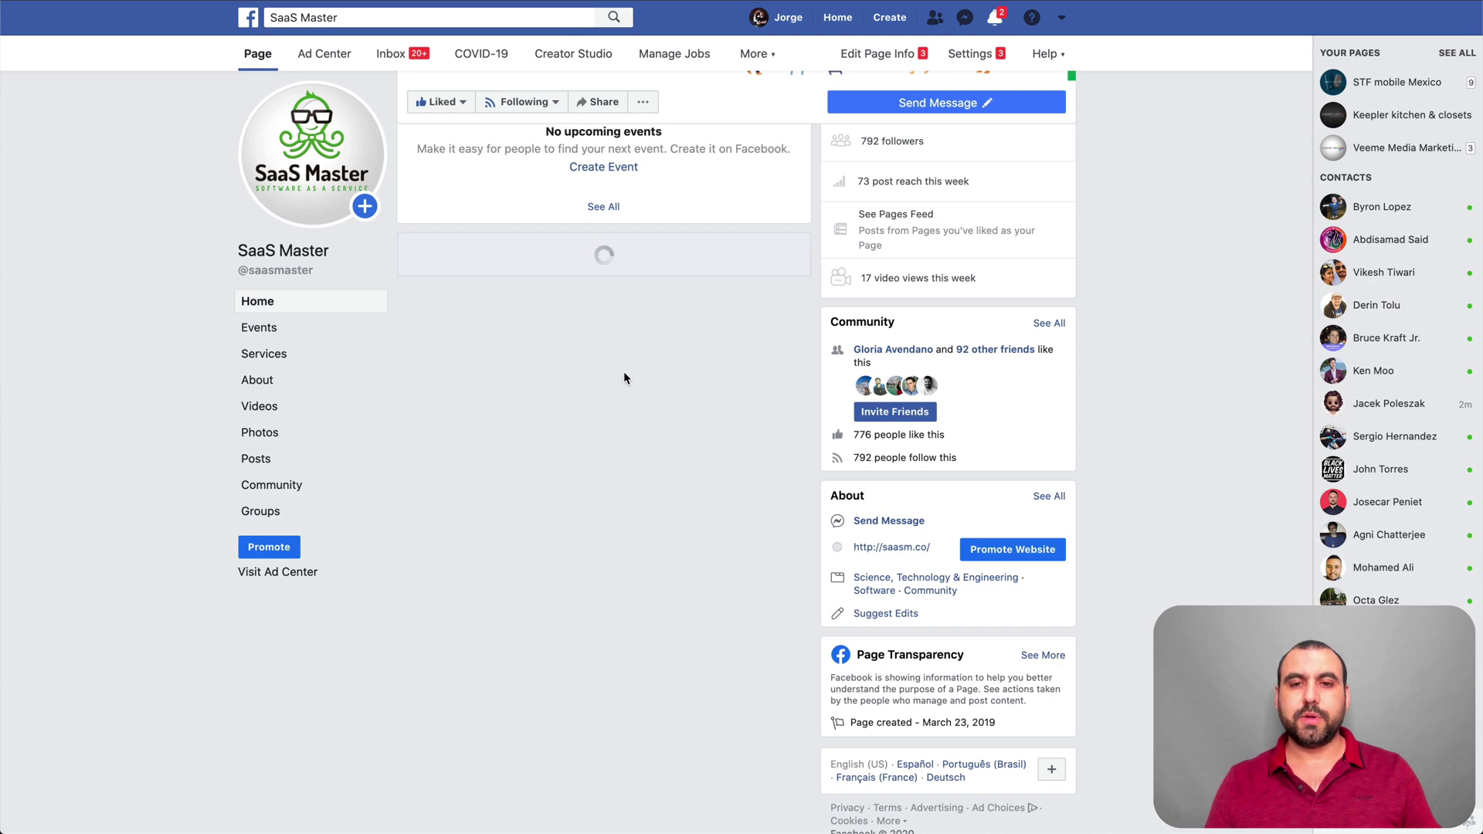
pyautogui.scroll(-10, 624, 378)
pyautogui.scroll(-12, 624, 376)
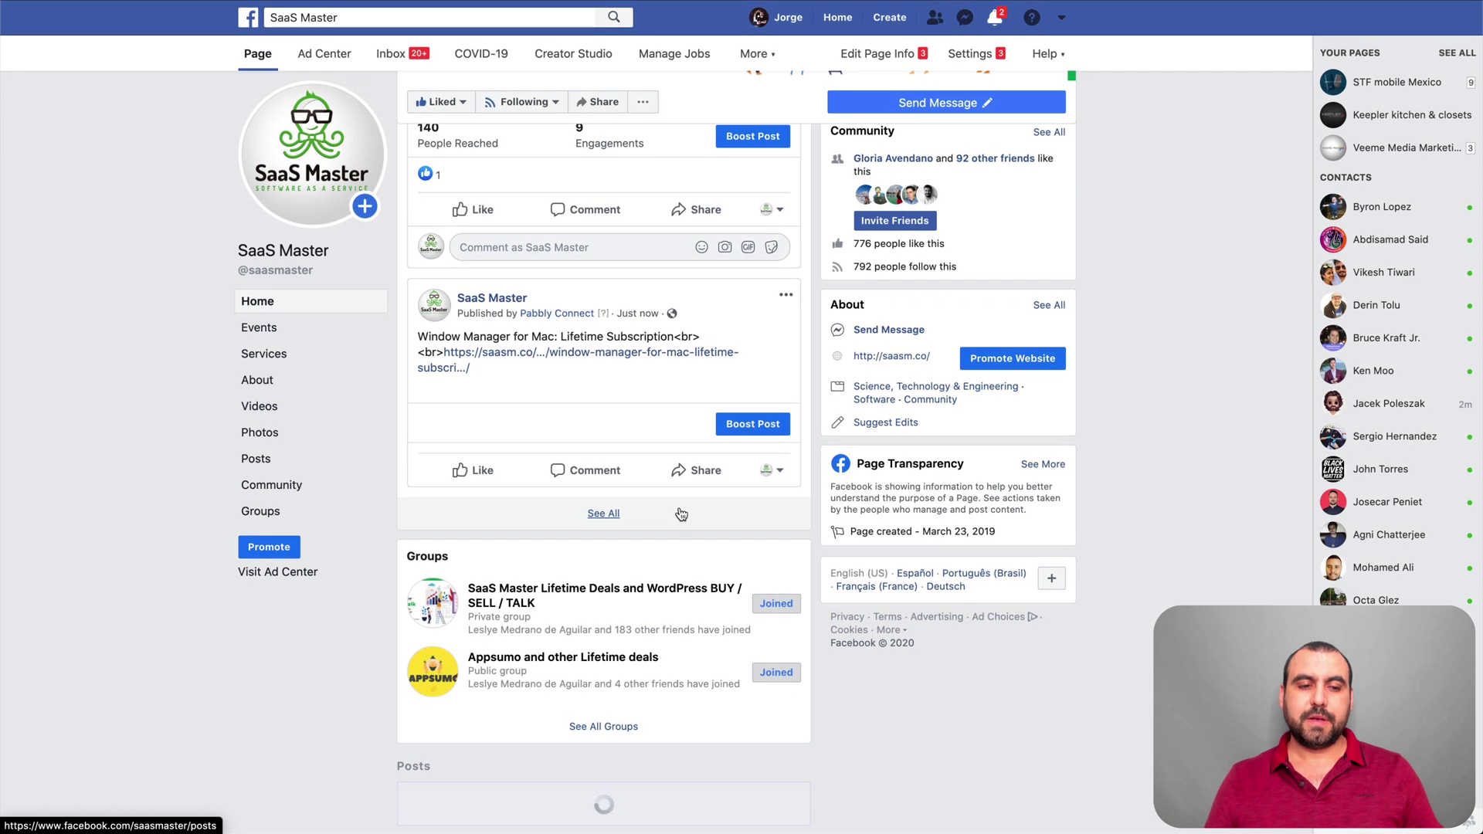
pyautogui.scroll(-6, 679, 507)
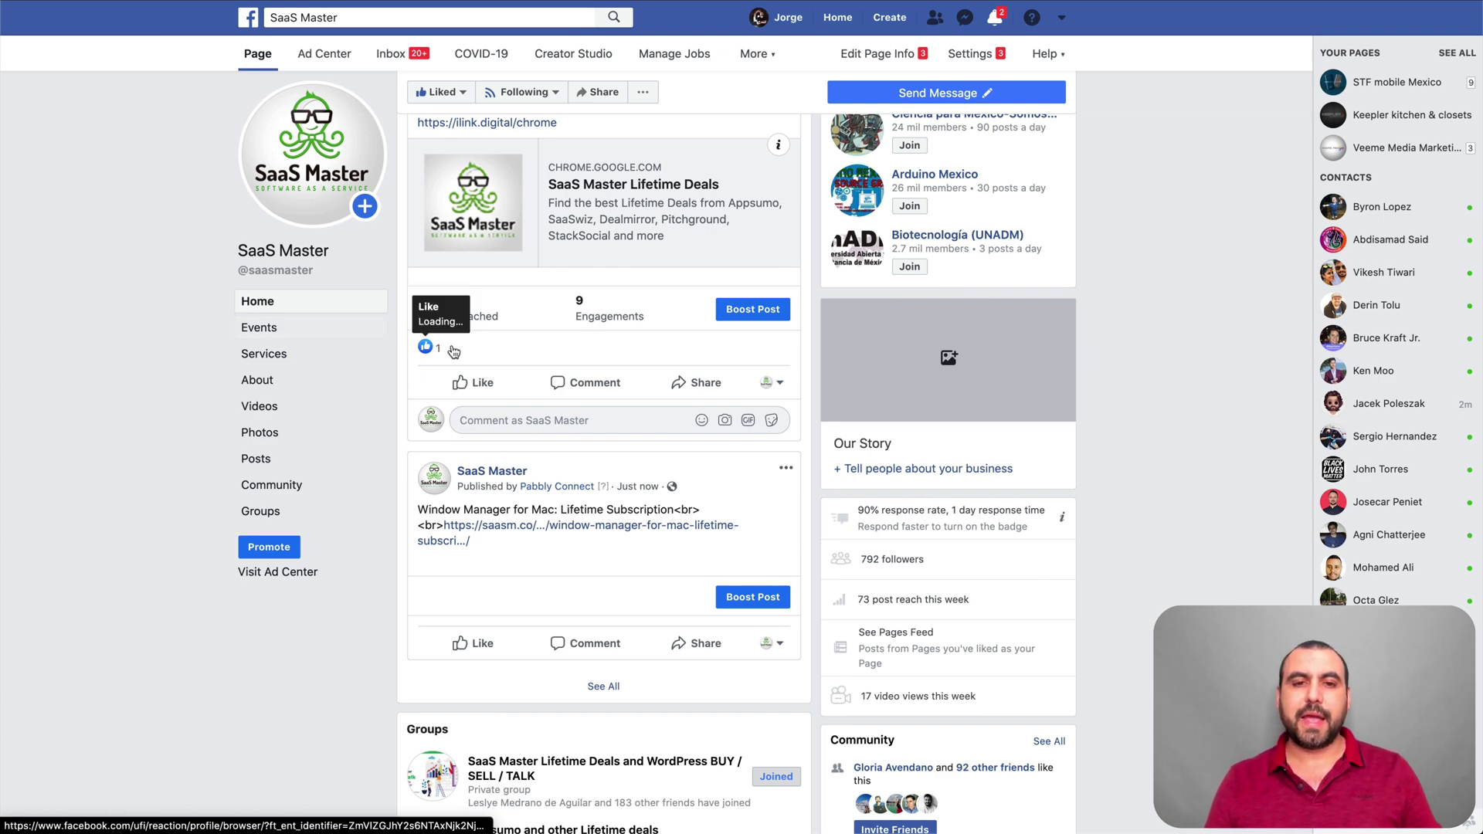
pyautogui.click(429, 347)
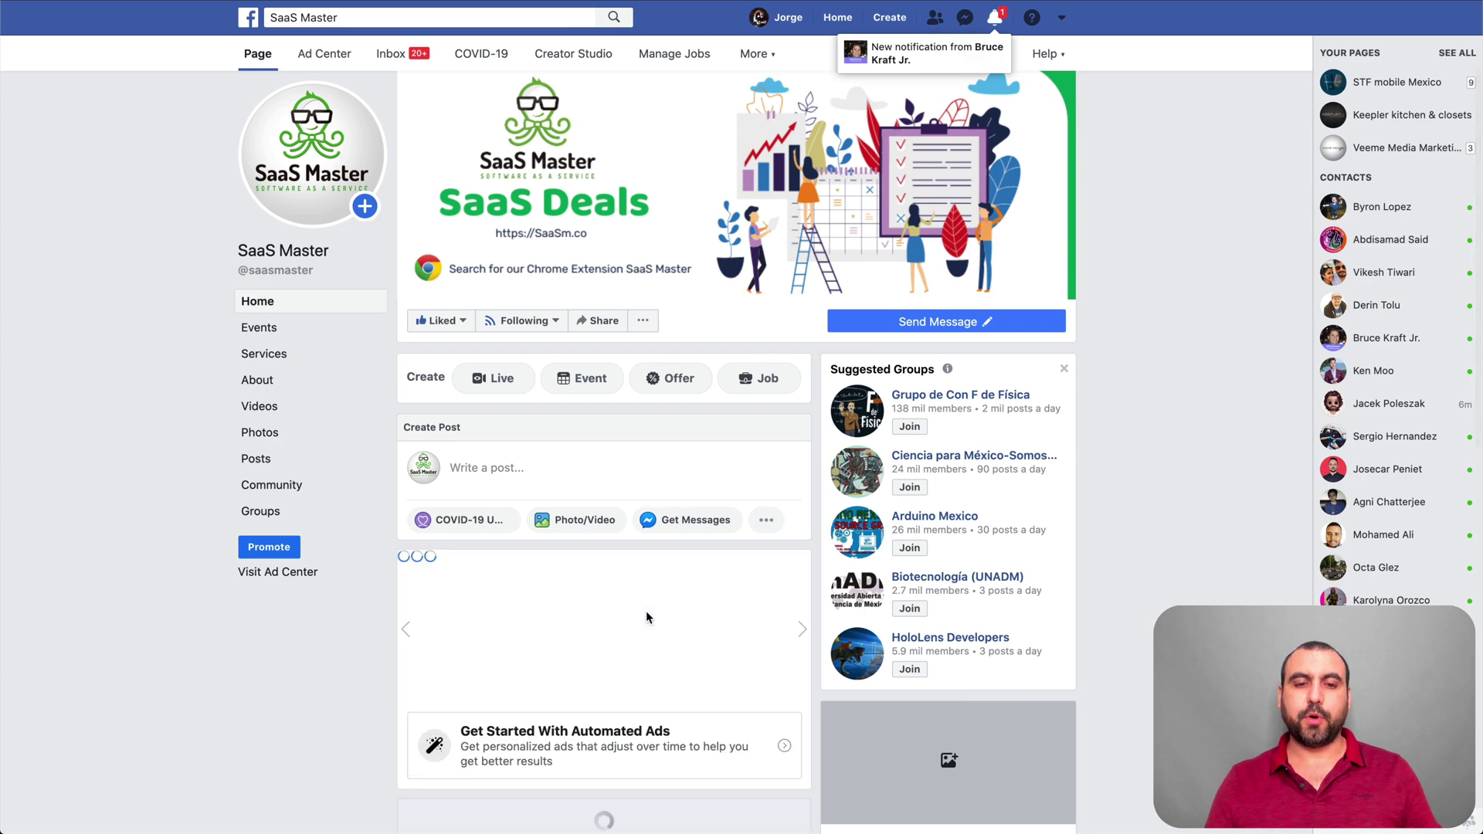
# Find the Pabbly-published post and highlight its stray <br> tags.
pyautogui.scroll(-3, 646, 610)
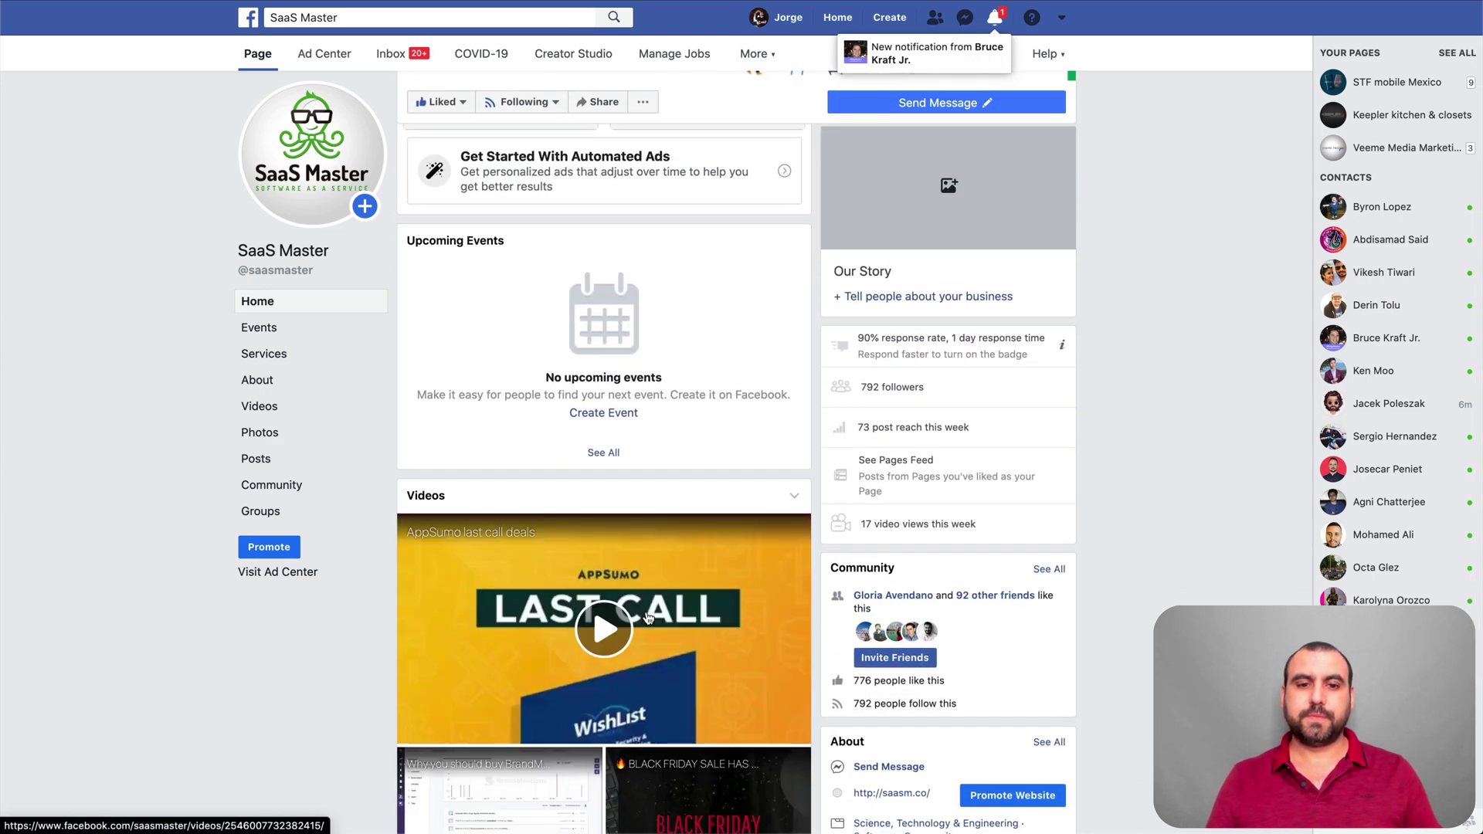
pyautogui.scroll(-15, 646, 611)
pyautogui.scroll(-2, 648, 618)
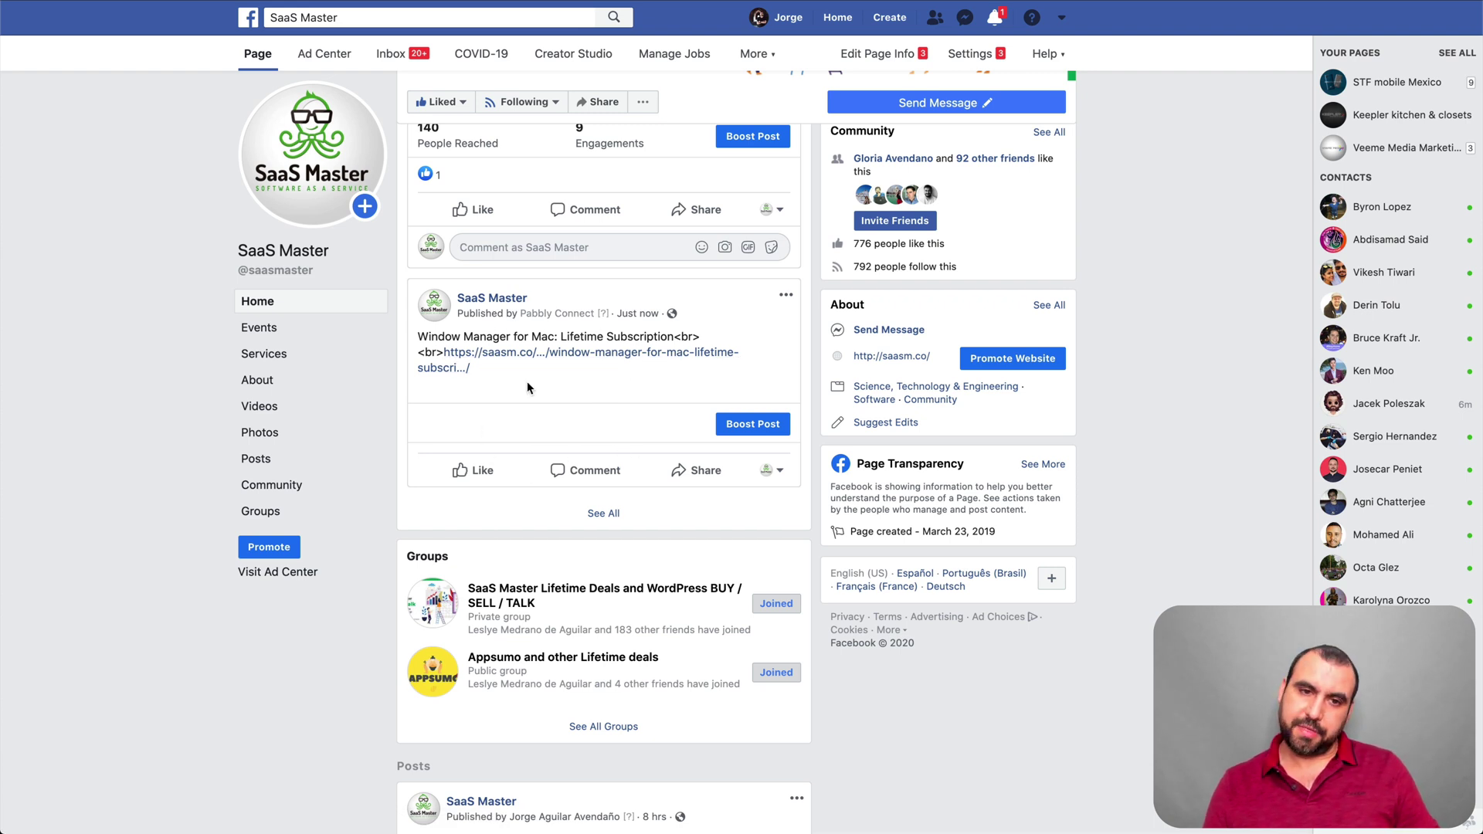
pyautogui.moveTo(440, 351); pyautogui.dragTo(415, 355)
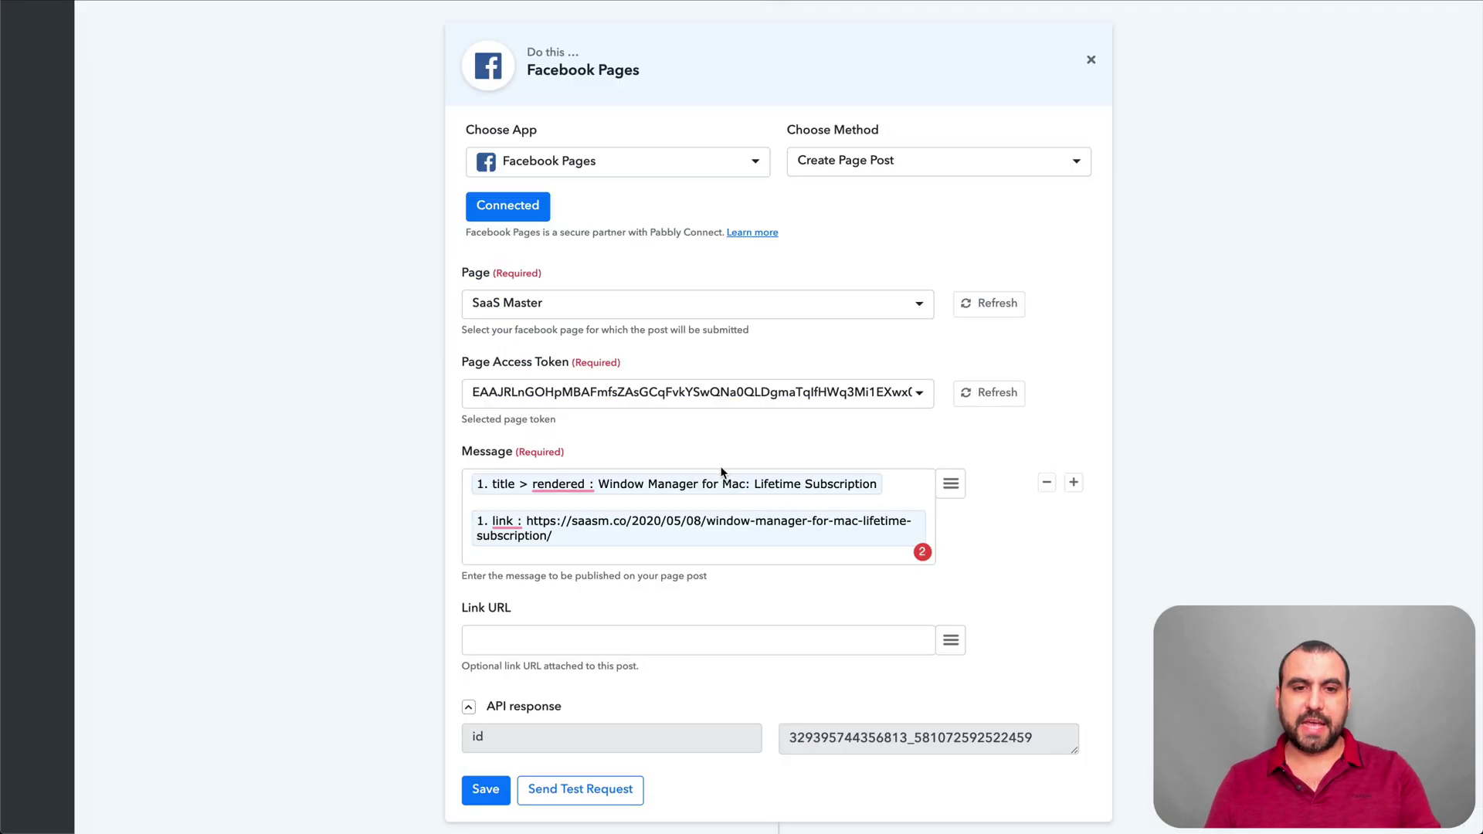
# Remove the link token from Message so only the post title remains.
pyautogui.press('Return')
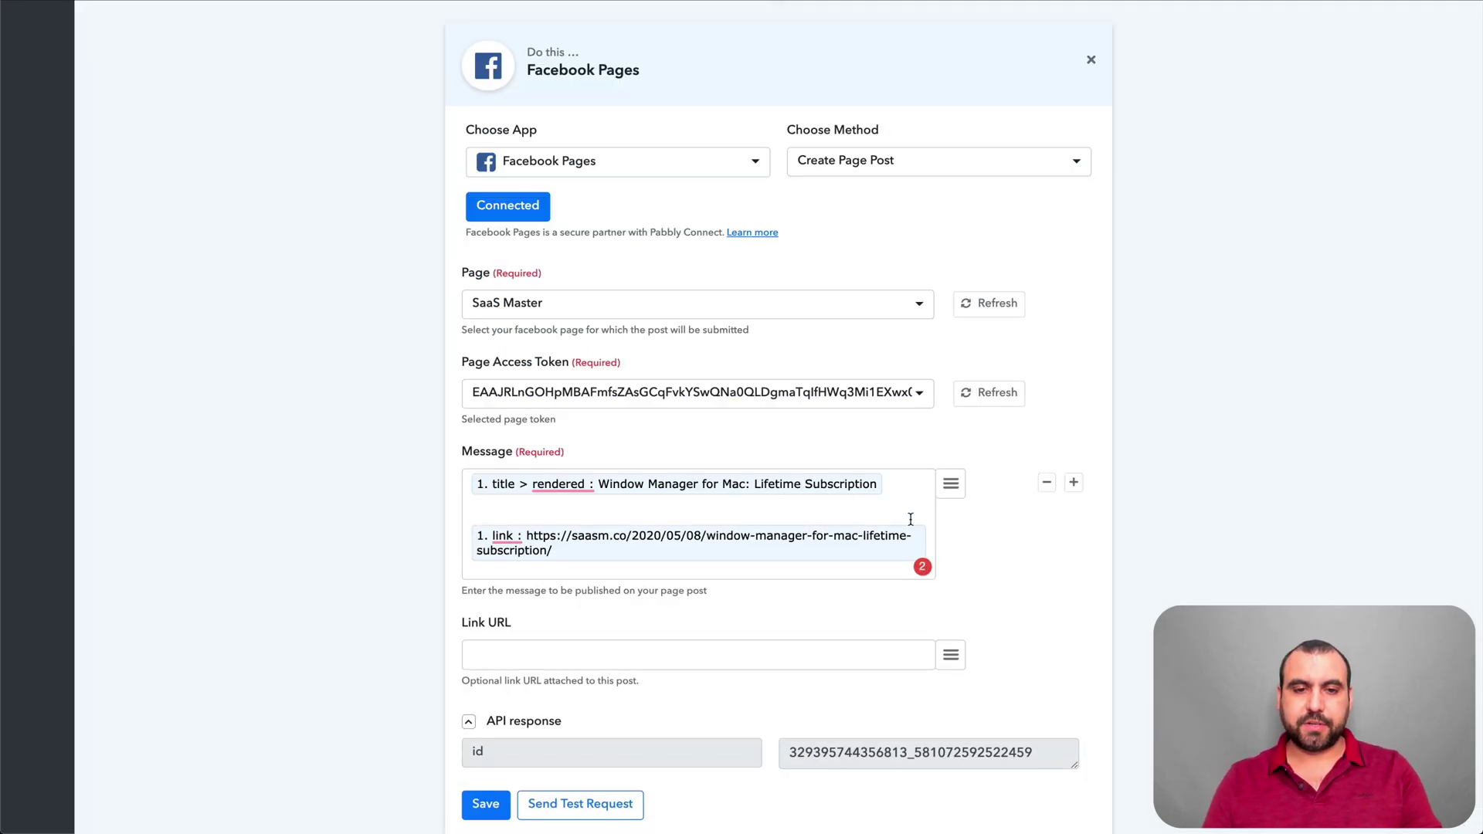
pyautogui.scroll(-2, 896, 533)
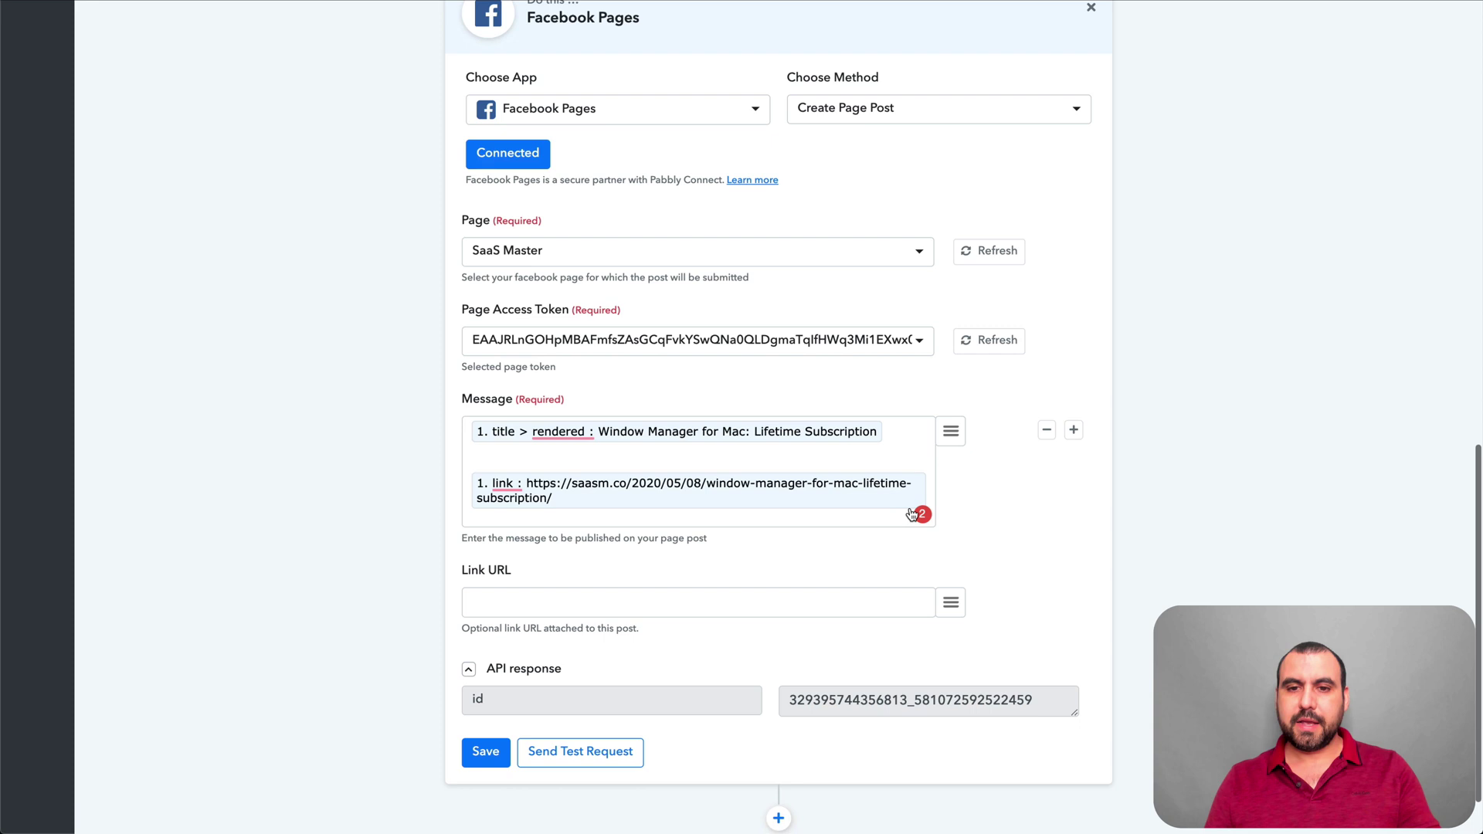
pyautogui.click(930, 496)
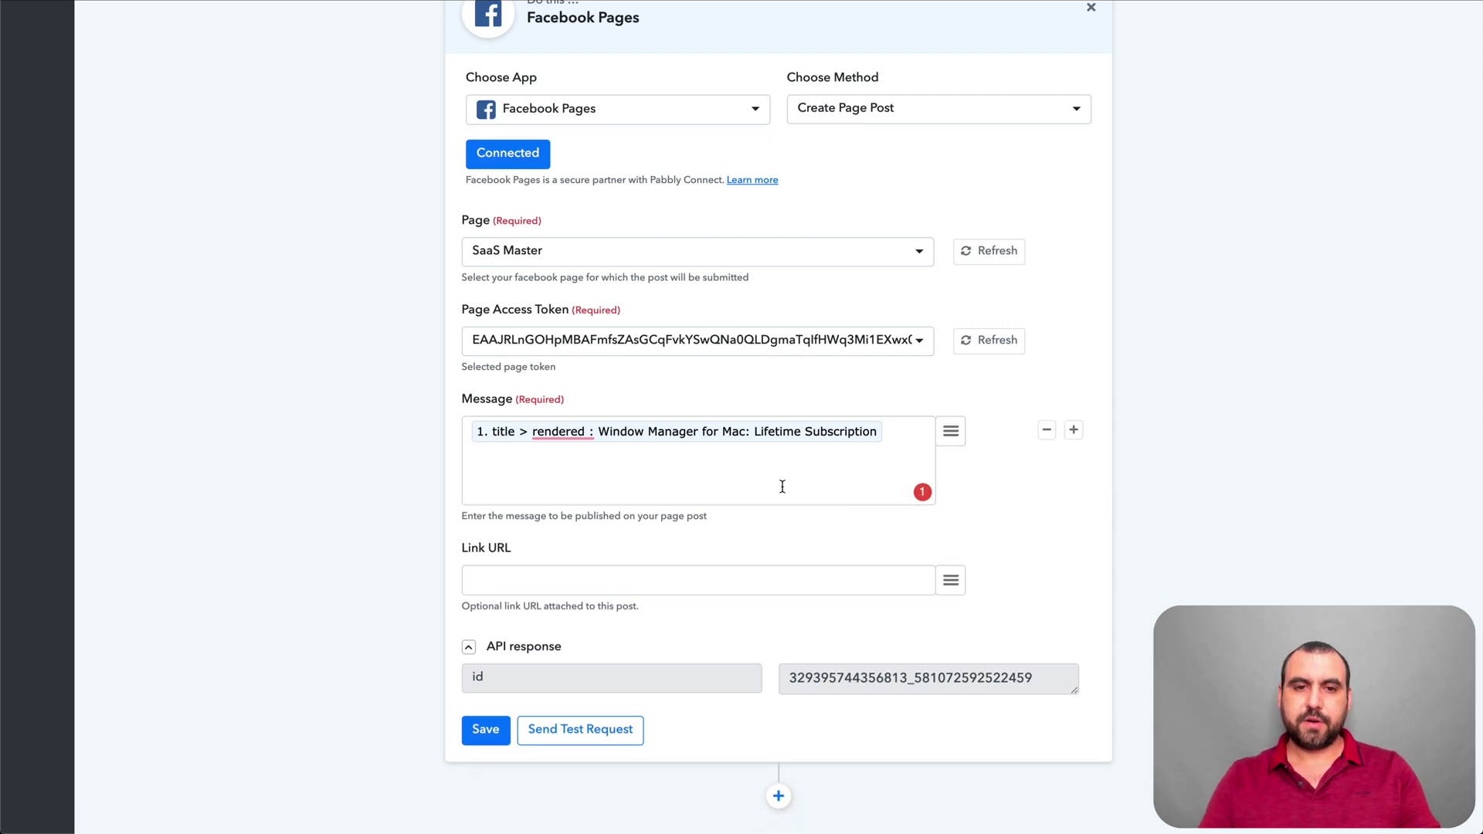
# Map the WordPress post link into Link URL, save, and send a new test post.
pyautogui.click(953, 553)
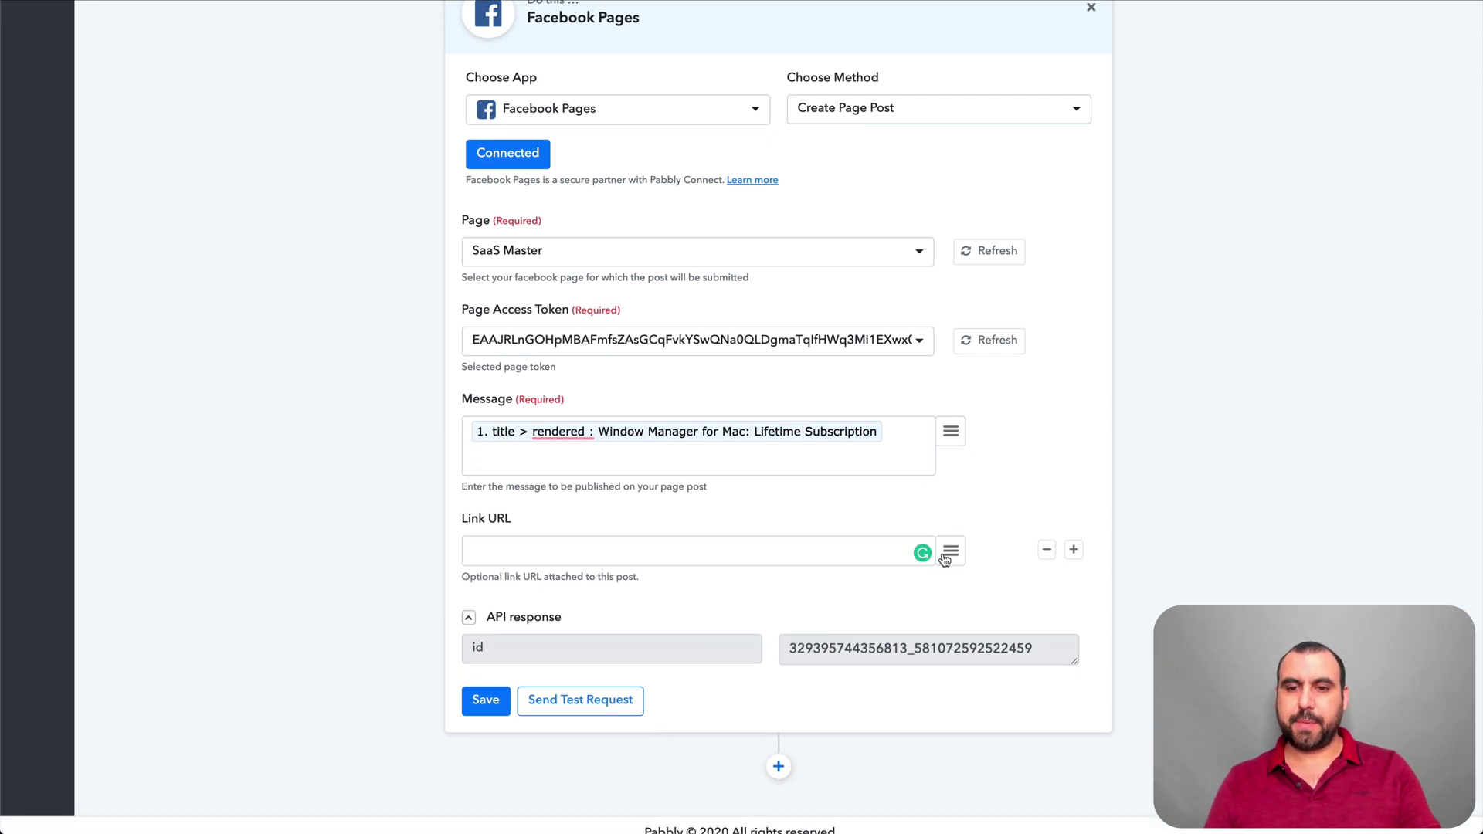
pyautogui.click(946, 559)
pyautogui.click(863, 386)
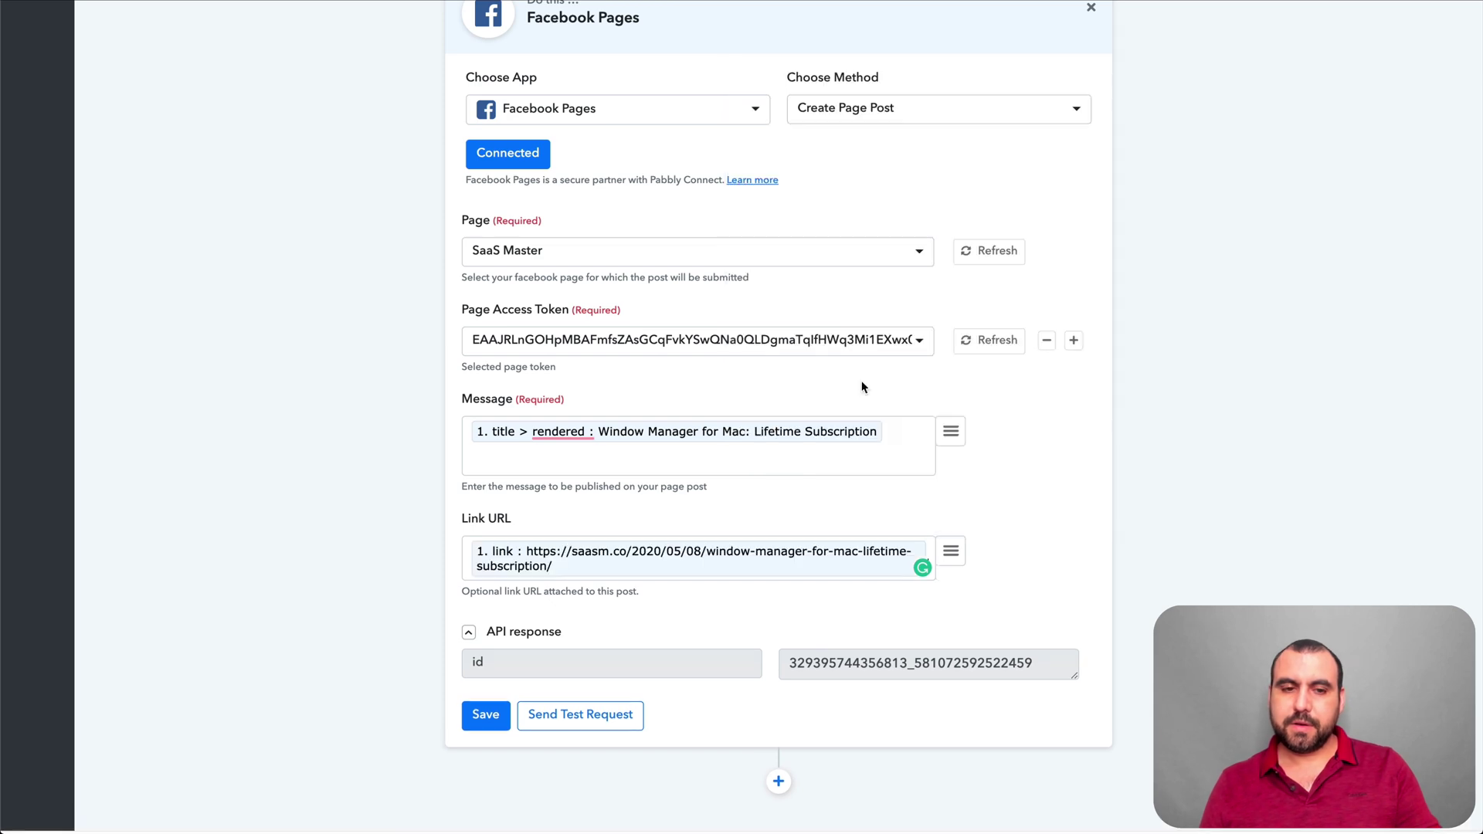
pyautogui.click(503, 721)
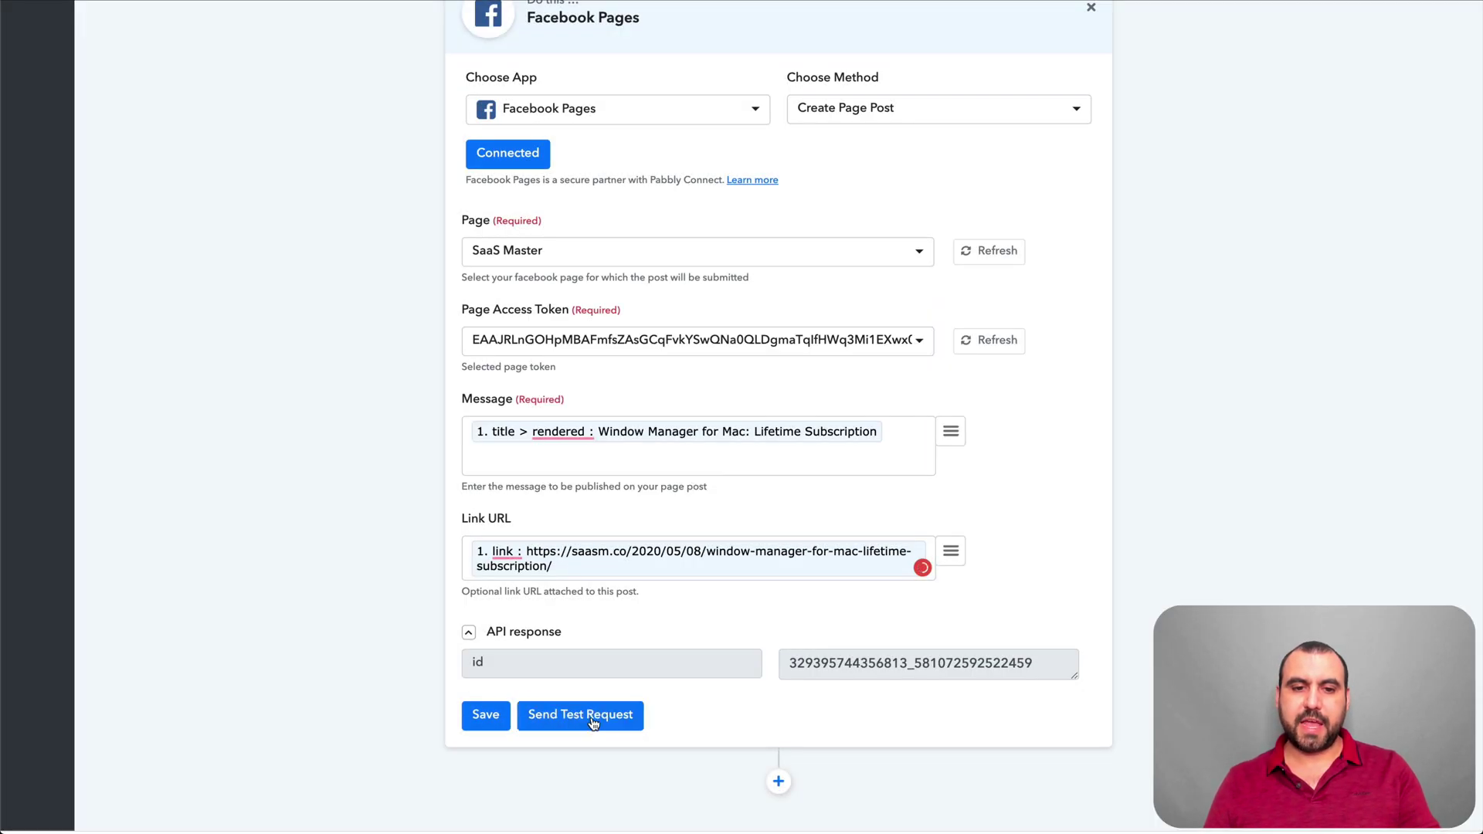
pyautogui.click(593, 720)
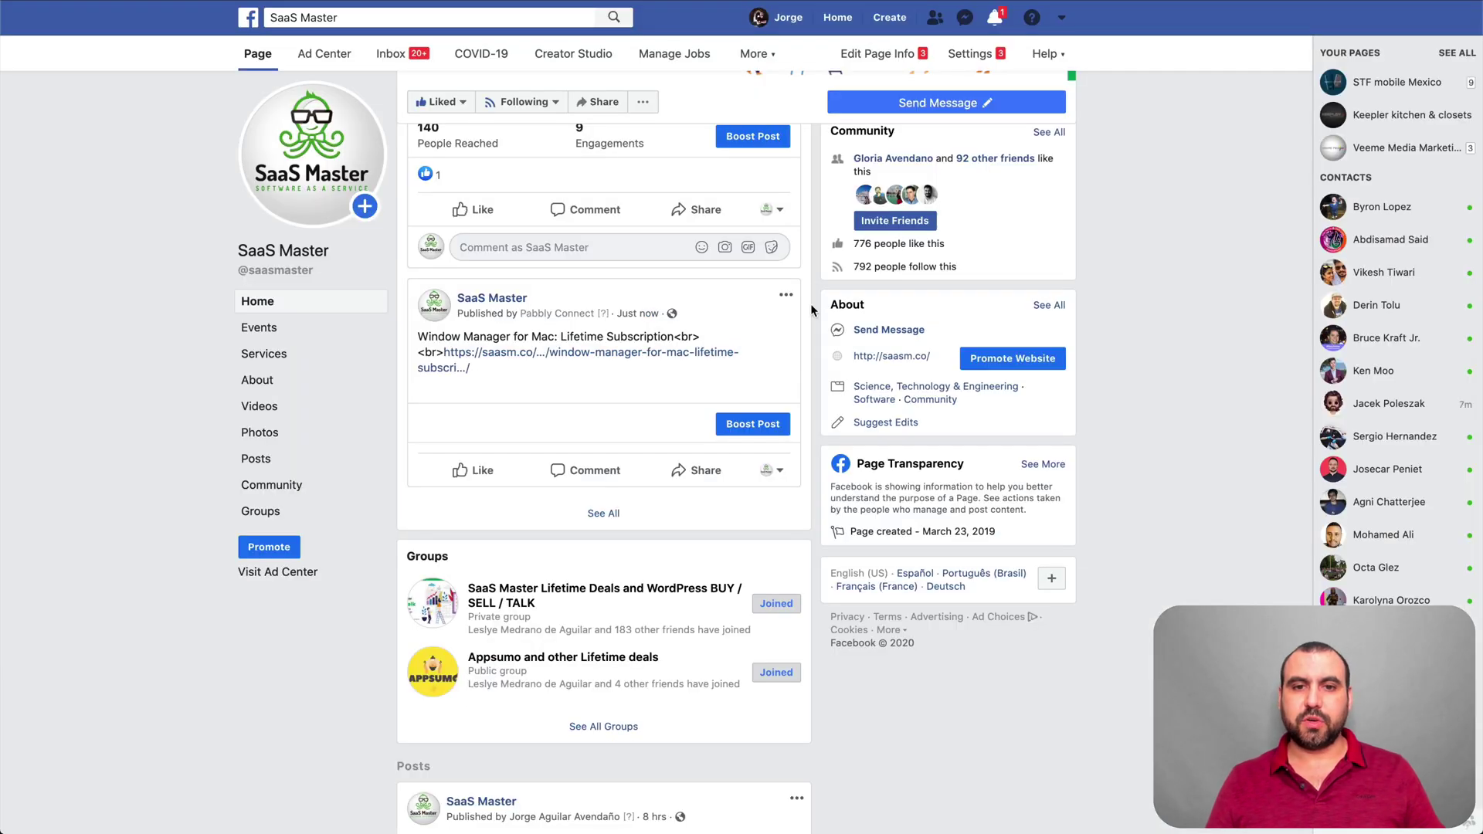
# Delete the <br> test post from the SaaS Master page, then expand Pabbly's API response.
pyautogui.click(787, 297)
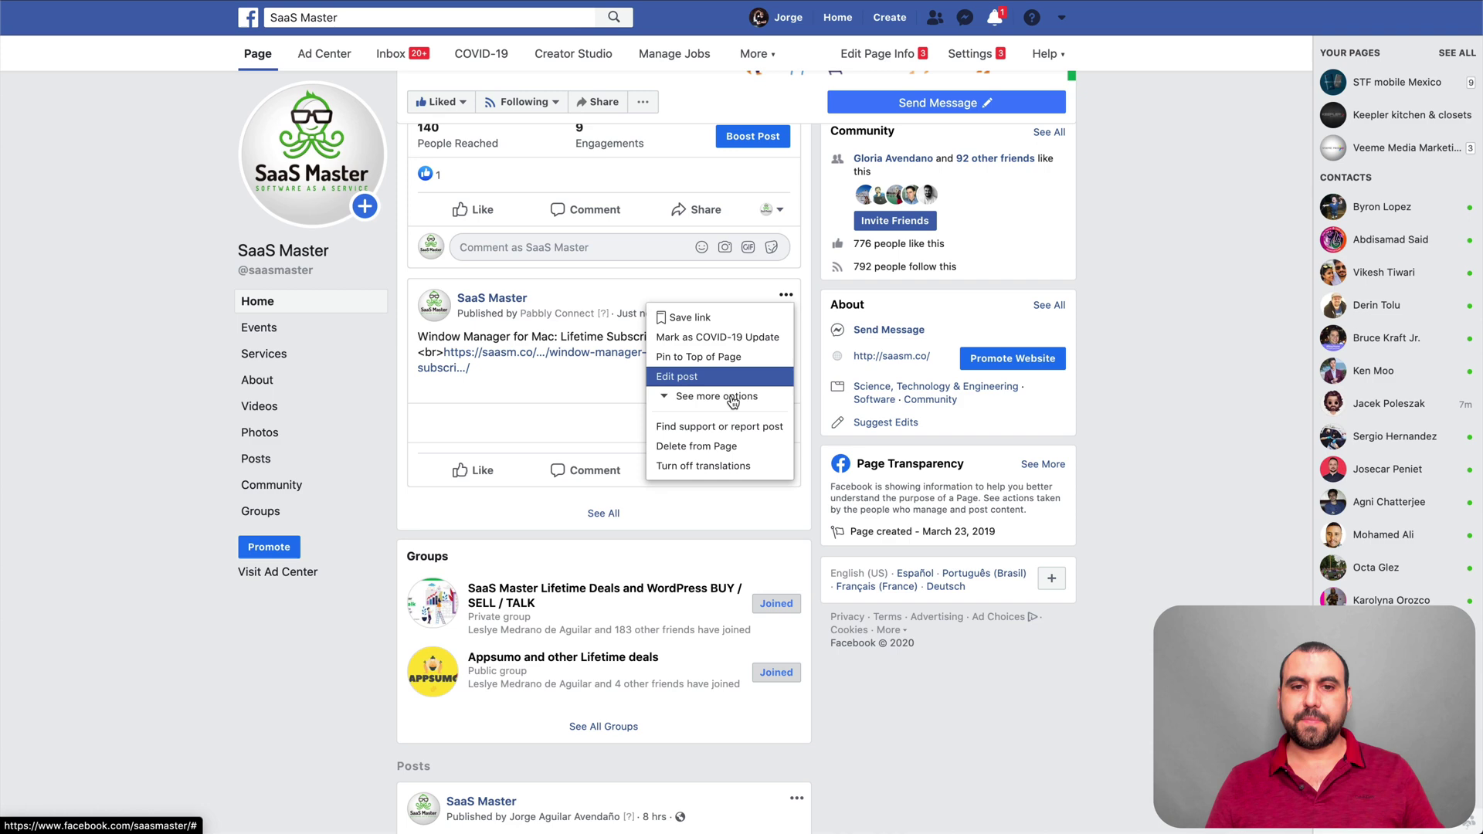
pyautogui.click(709, 447)
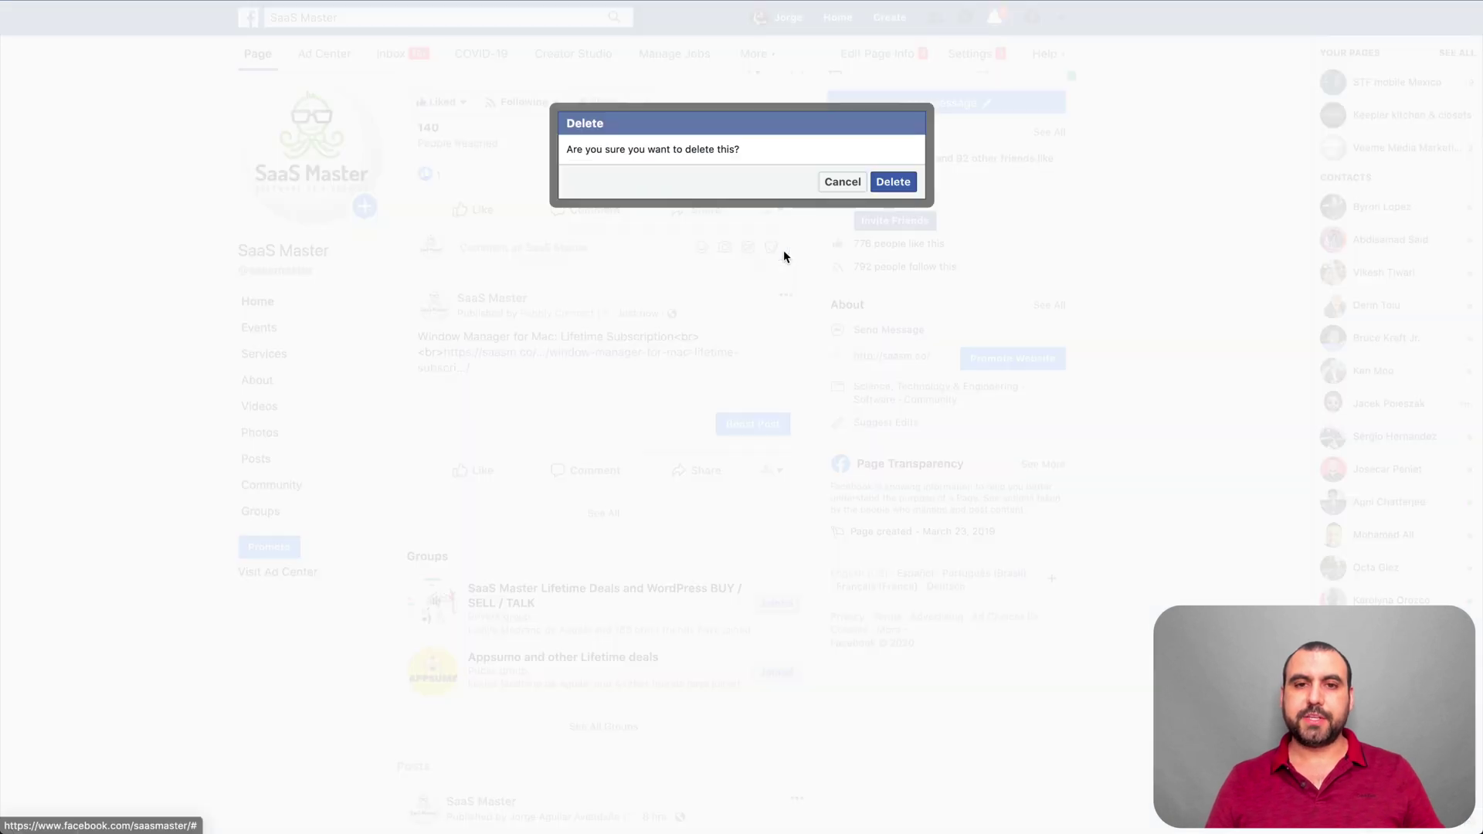
pyautogui.click(898, 182)
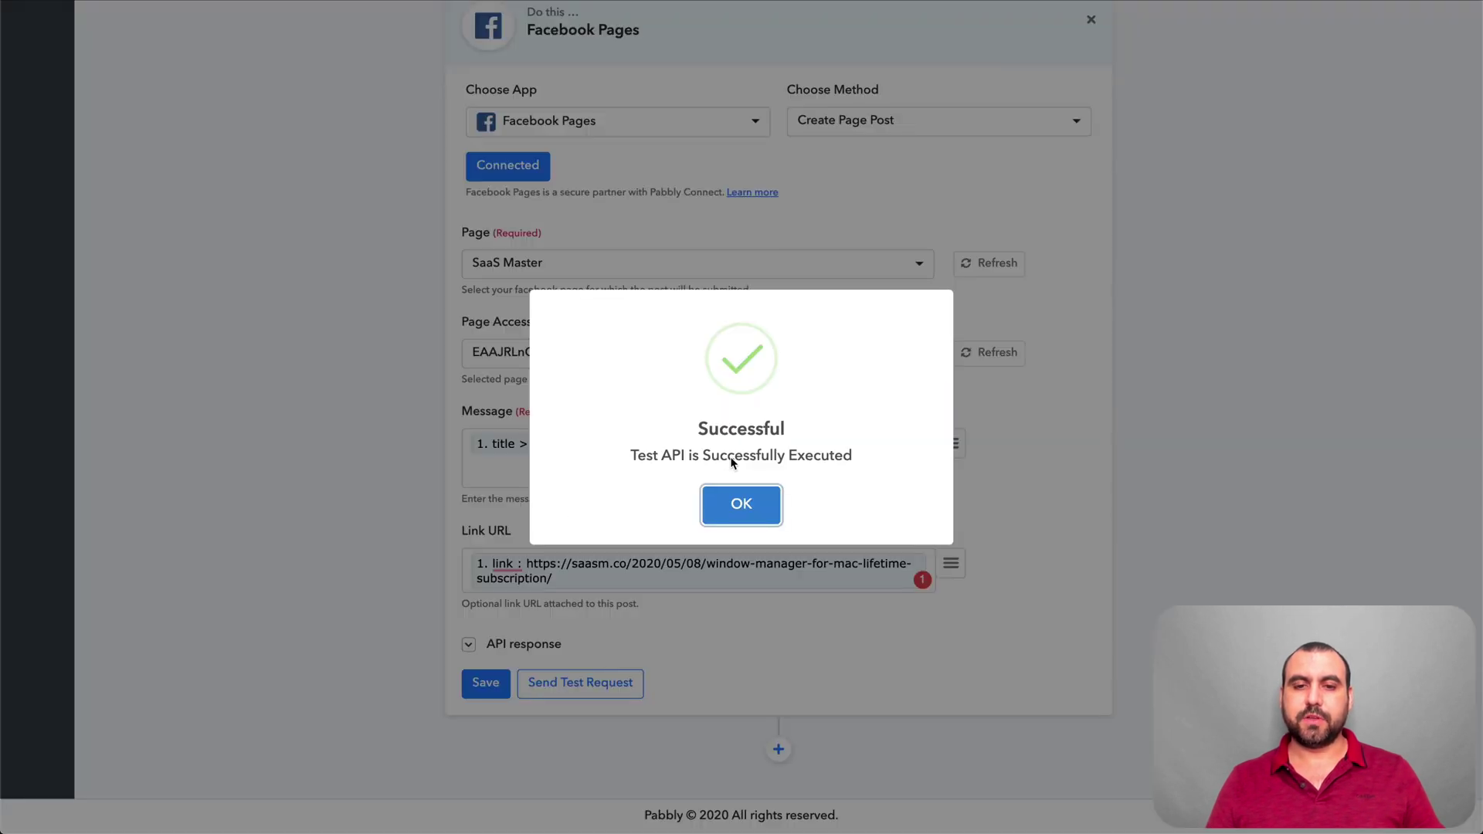
pyautogui.click(743, 505)
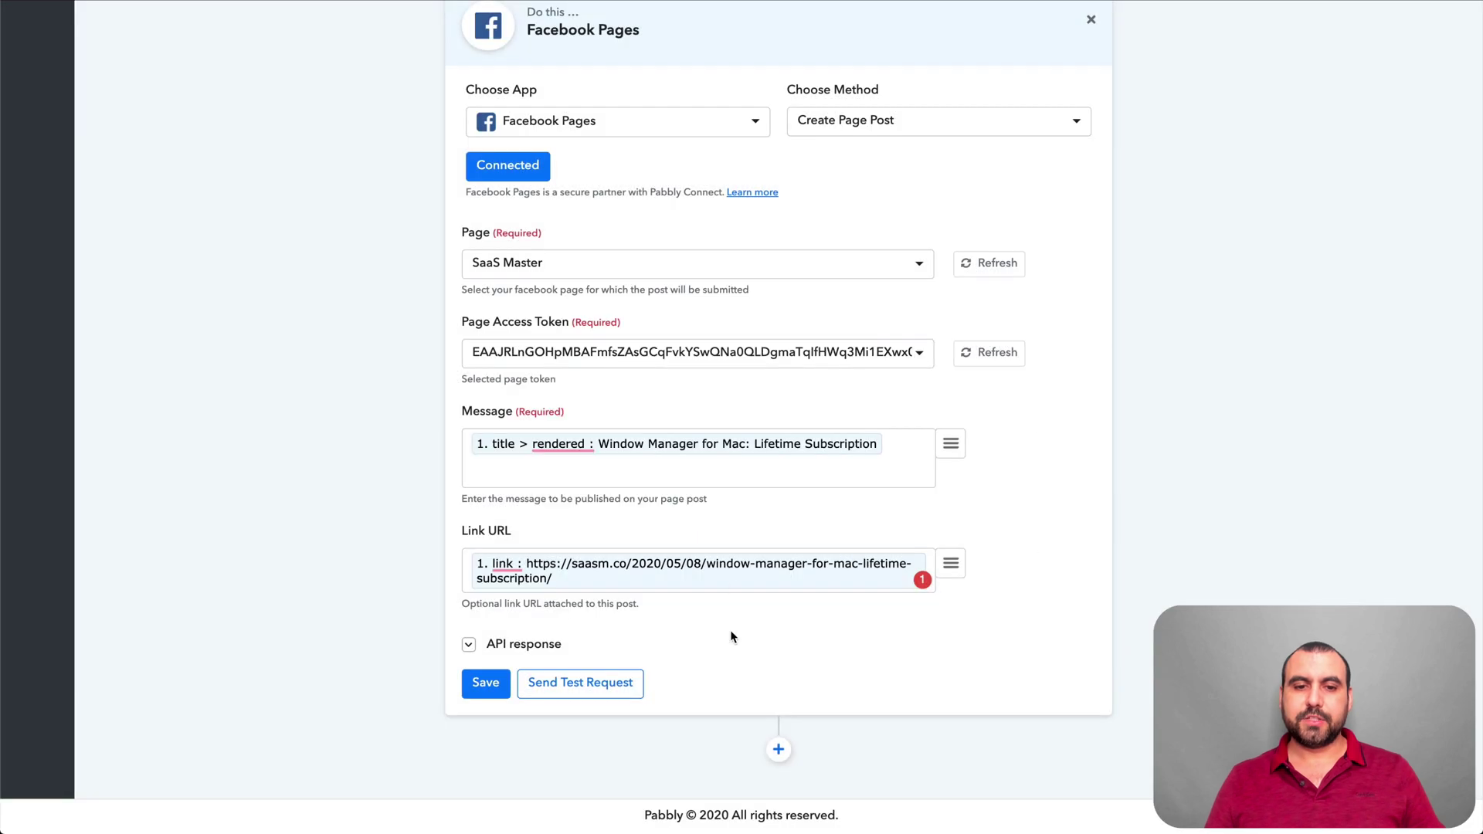
pyautogui.click(469, 645)
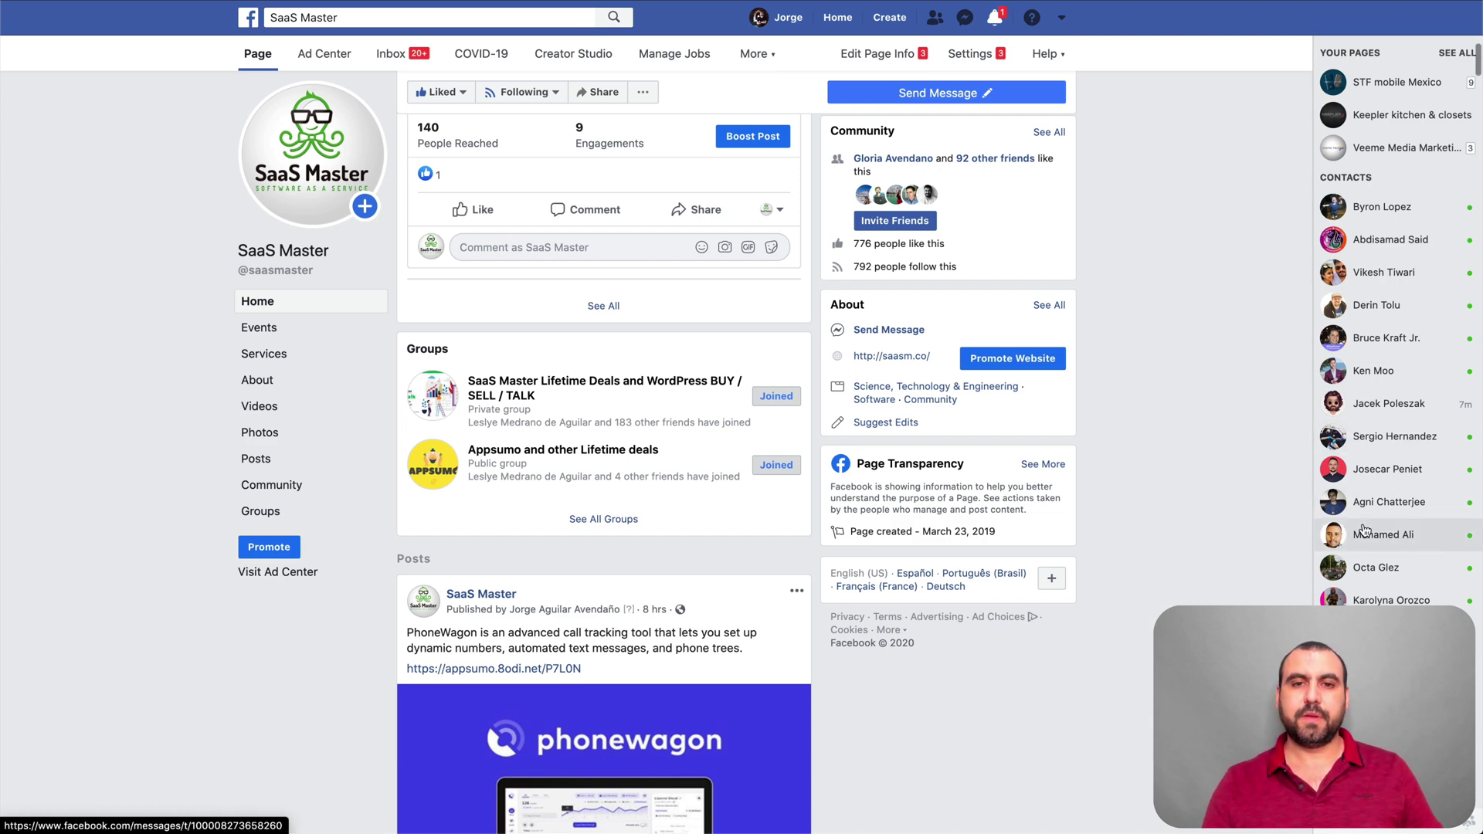
# Reload Facebook and check the new 'Window Manager for Mac: Lifetime Subscription' post.
pyautogui.press('super+r')
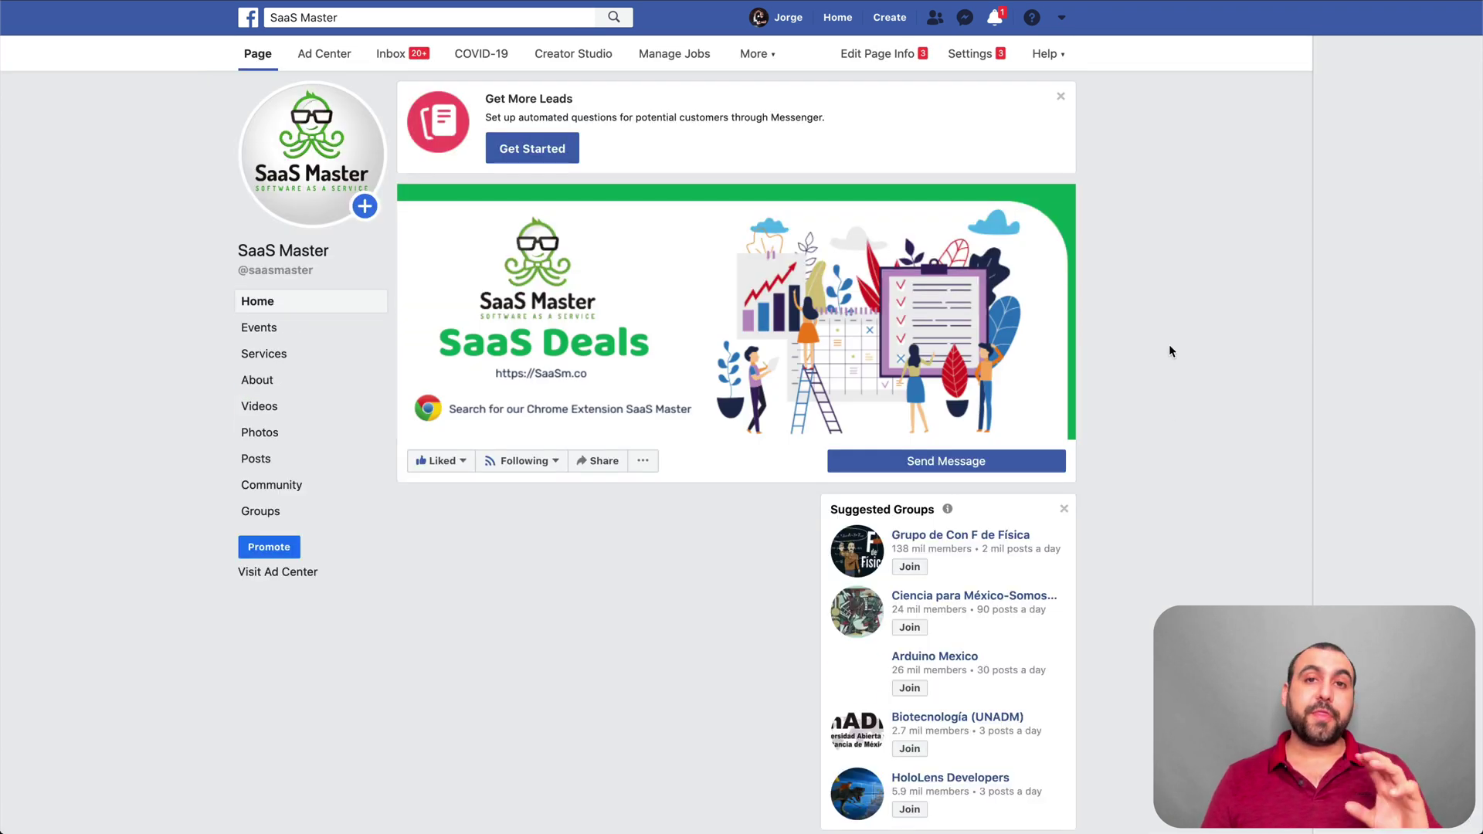
pyautogui.scroll(-6, 1169, 351)
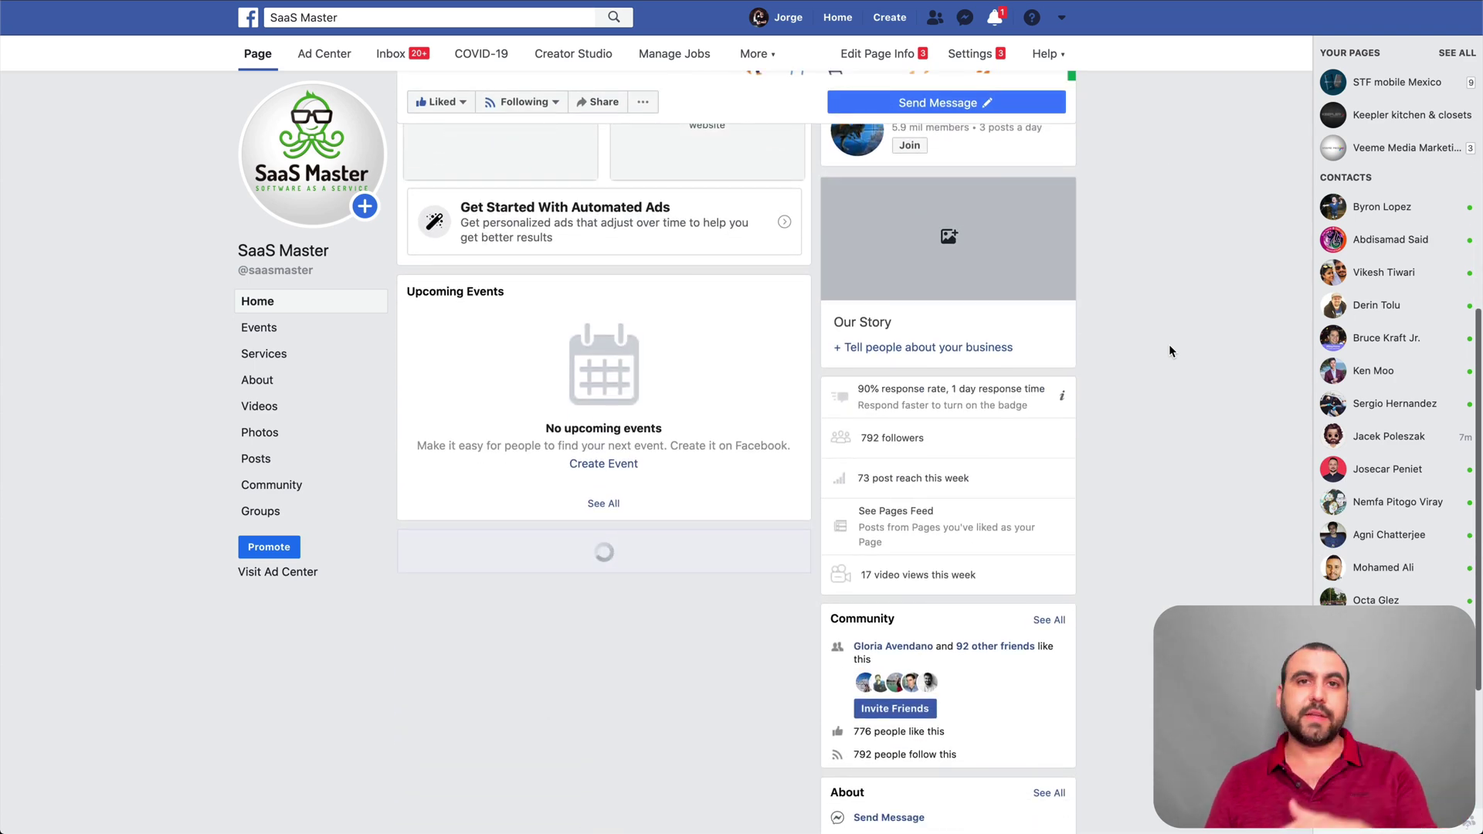
pyautogui.scroll(-1, 1169, 350)
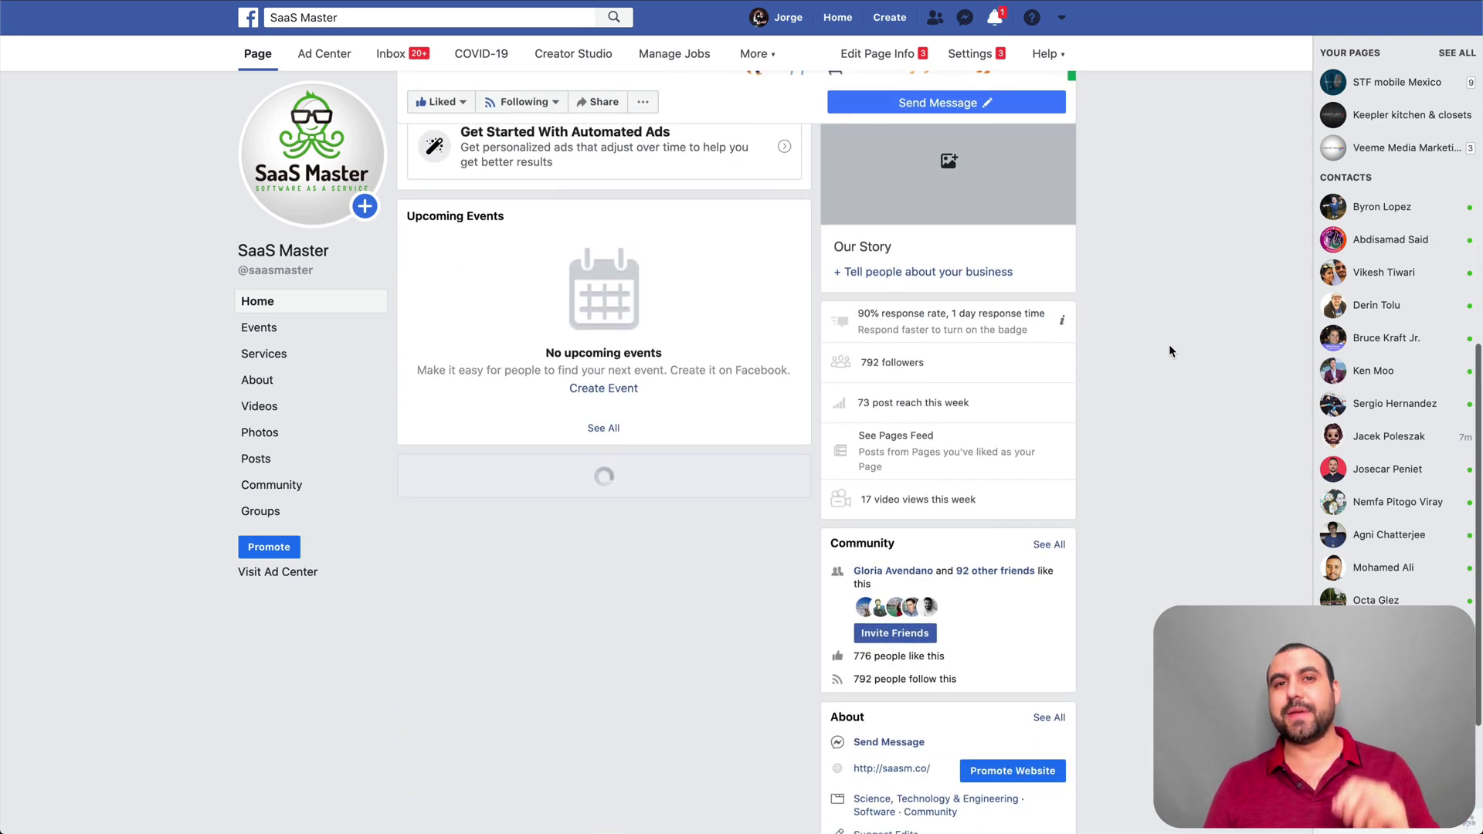
pyautogui.scroll(-5, 1170, 350)
pyautogui.scroll(-9, 1169, 351)
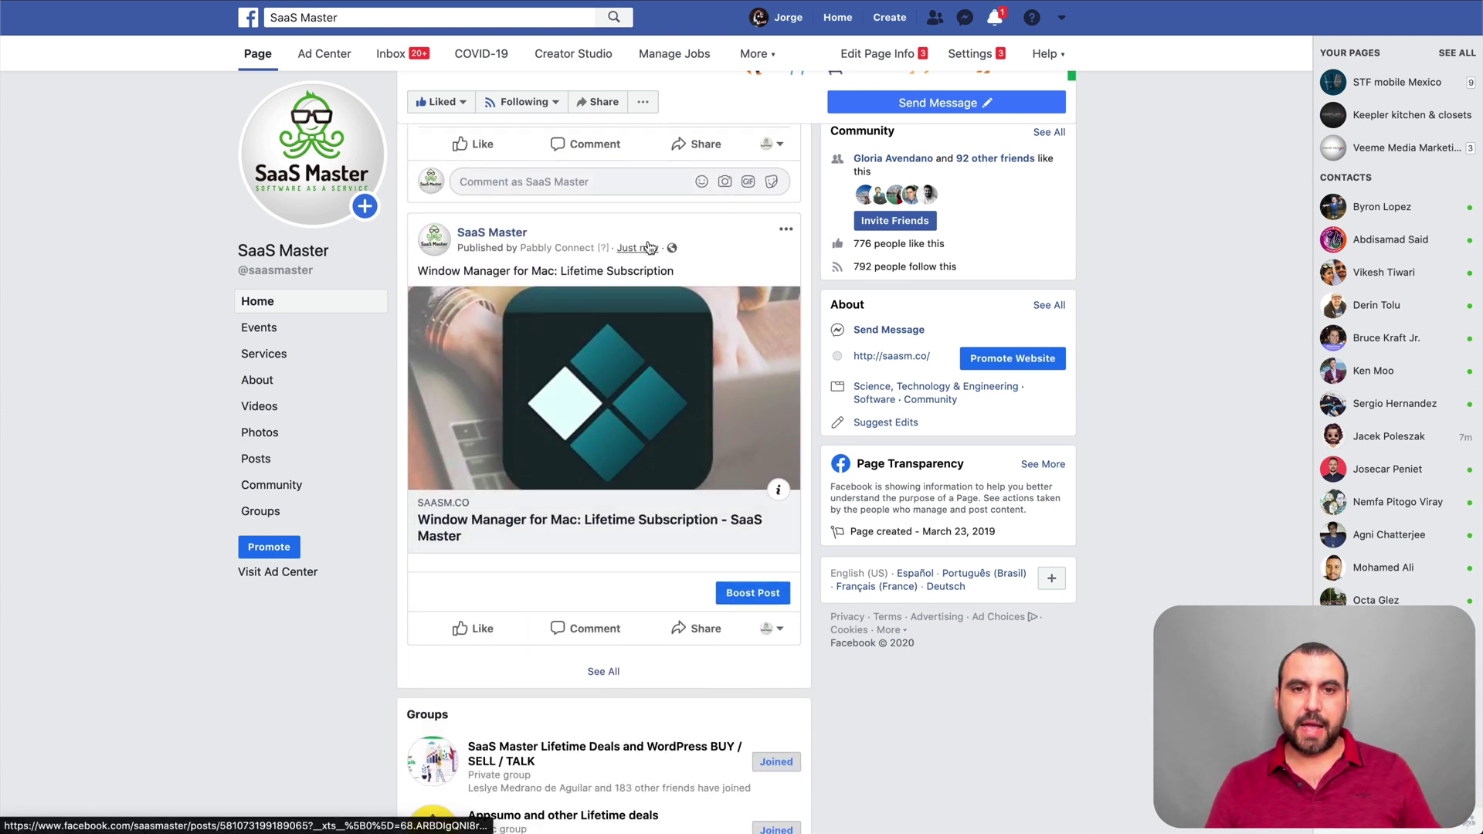
pyautogui.scroll(2, 679, 272)
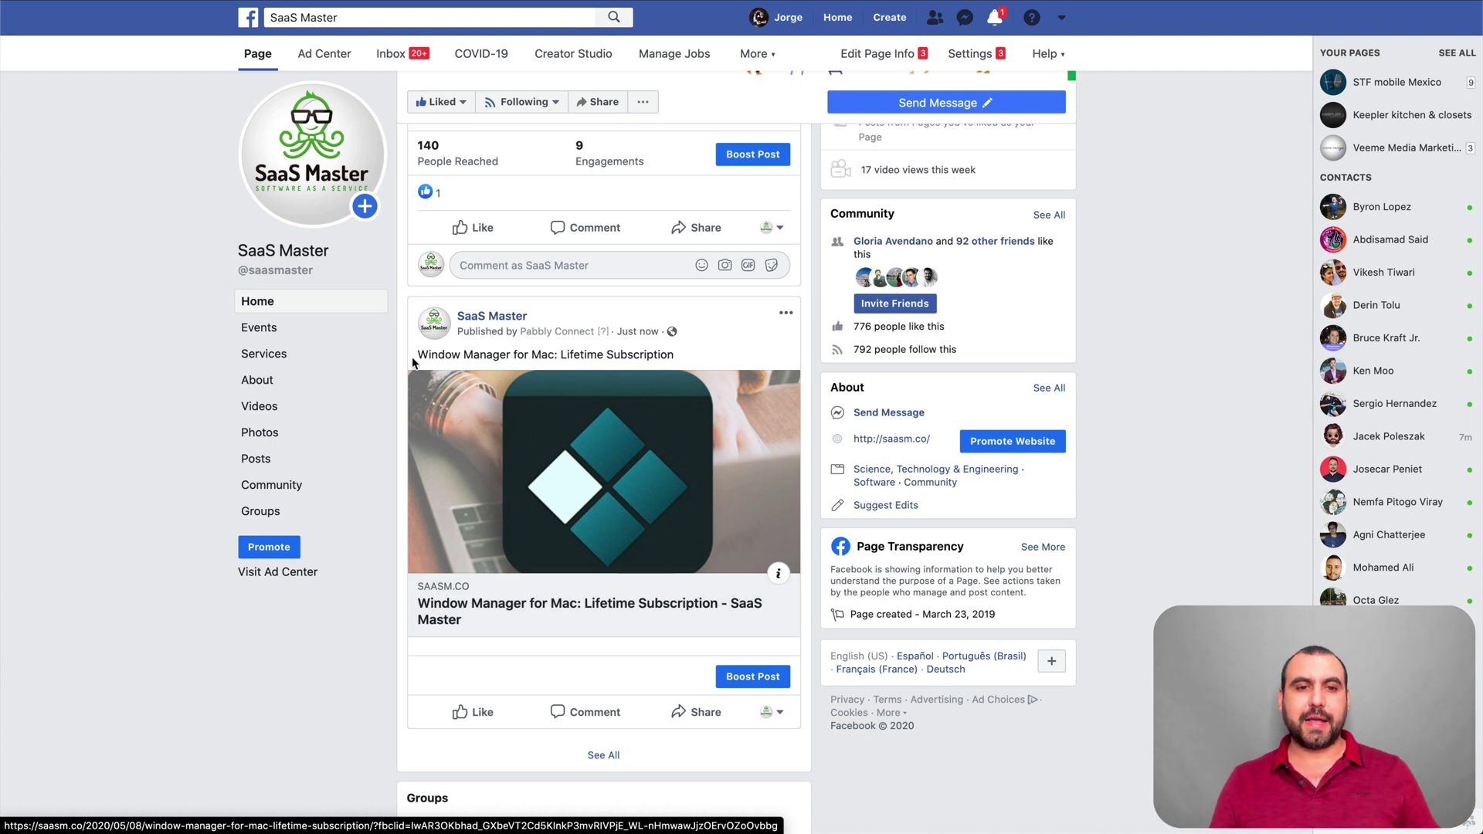
pyautogui.moveTo(417, 357); pyautogui.dragTo(693, 358)
pyautogui.click(691, 359)
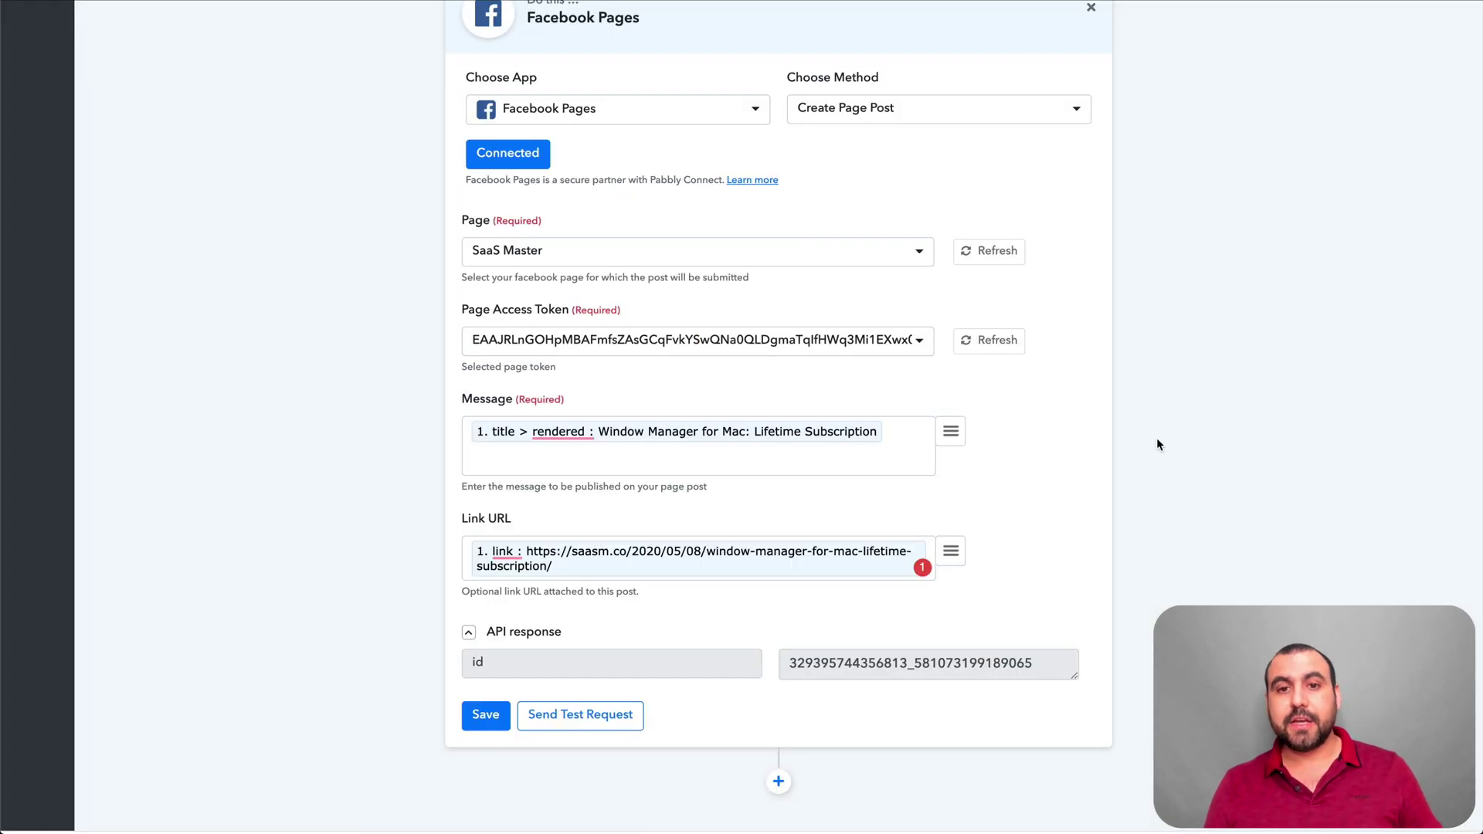
pyautogui.scroll(20, 1156, 437)
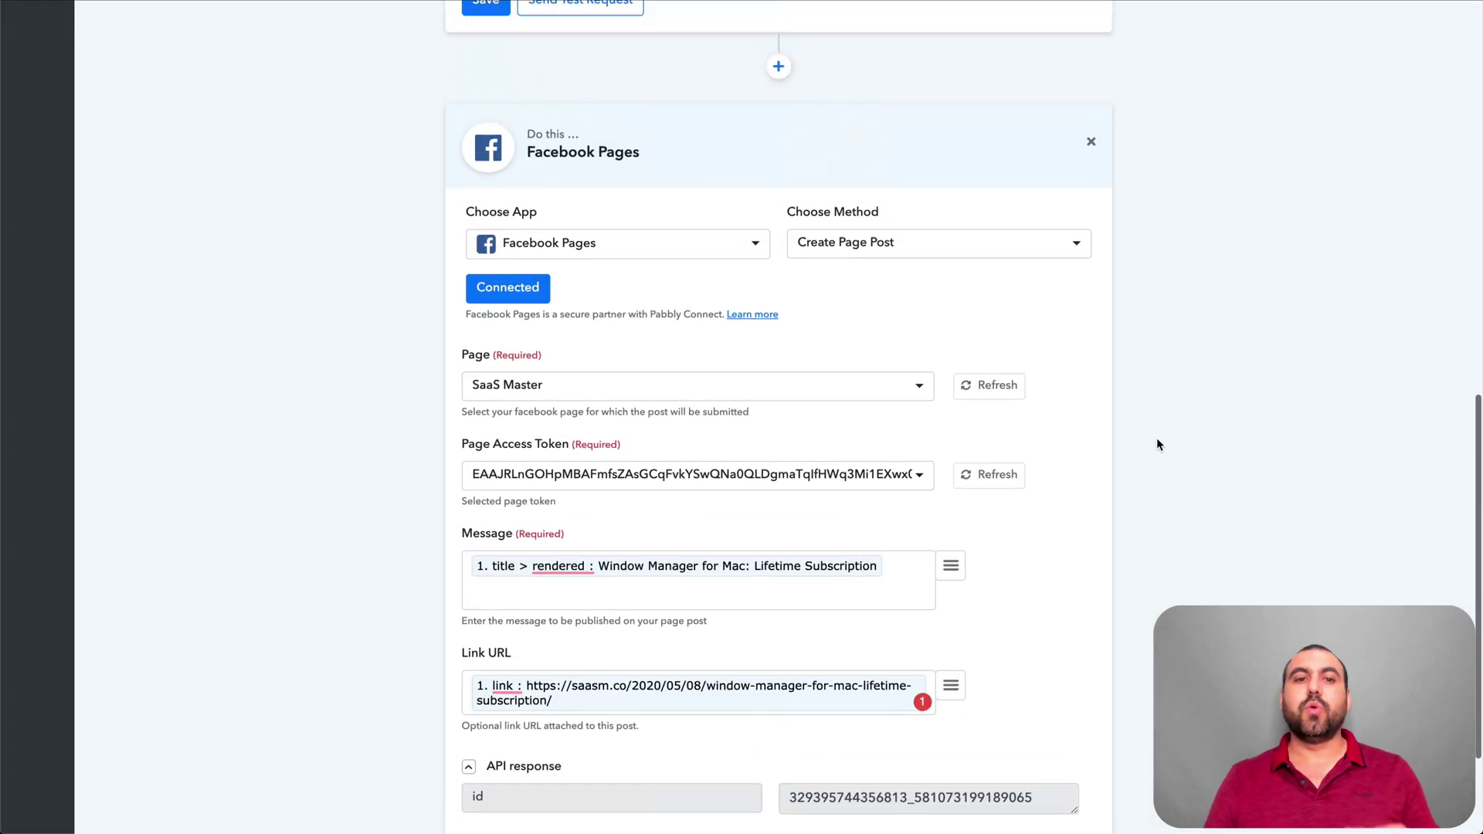
pyautogui.scroll(-1, 1156, 437)
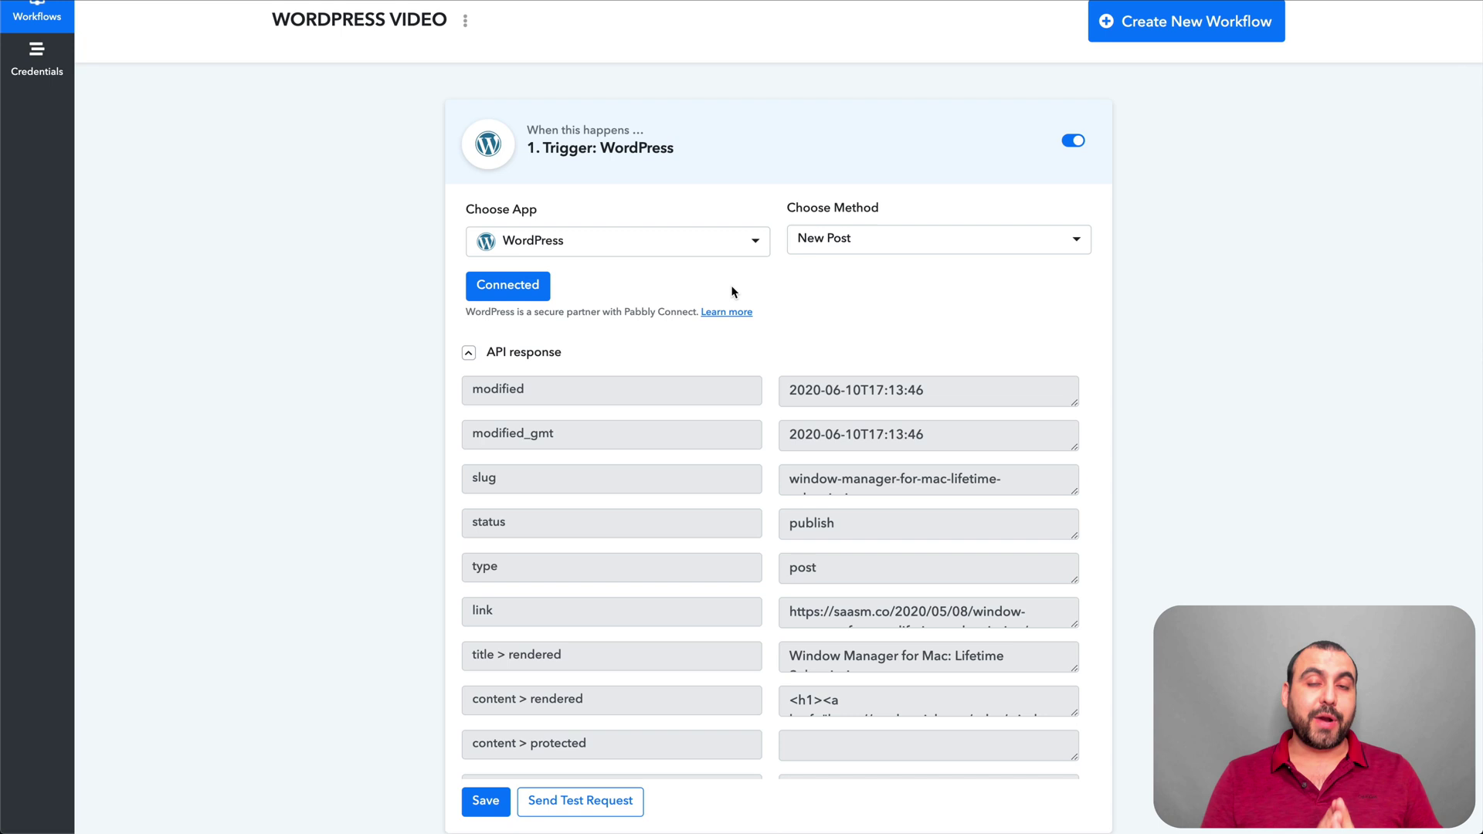
pyautogui.scroll(-8, 733, 292)
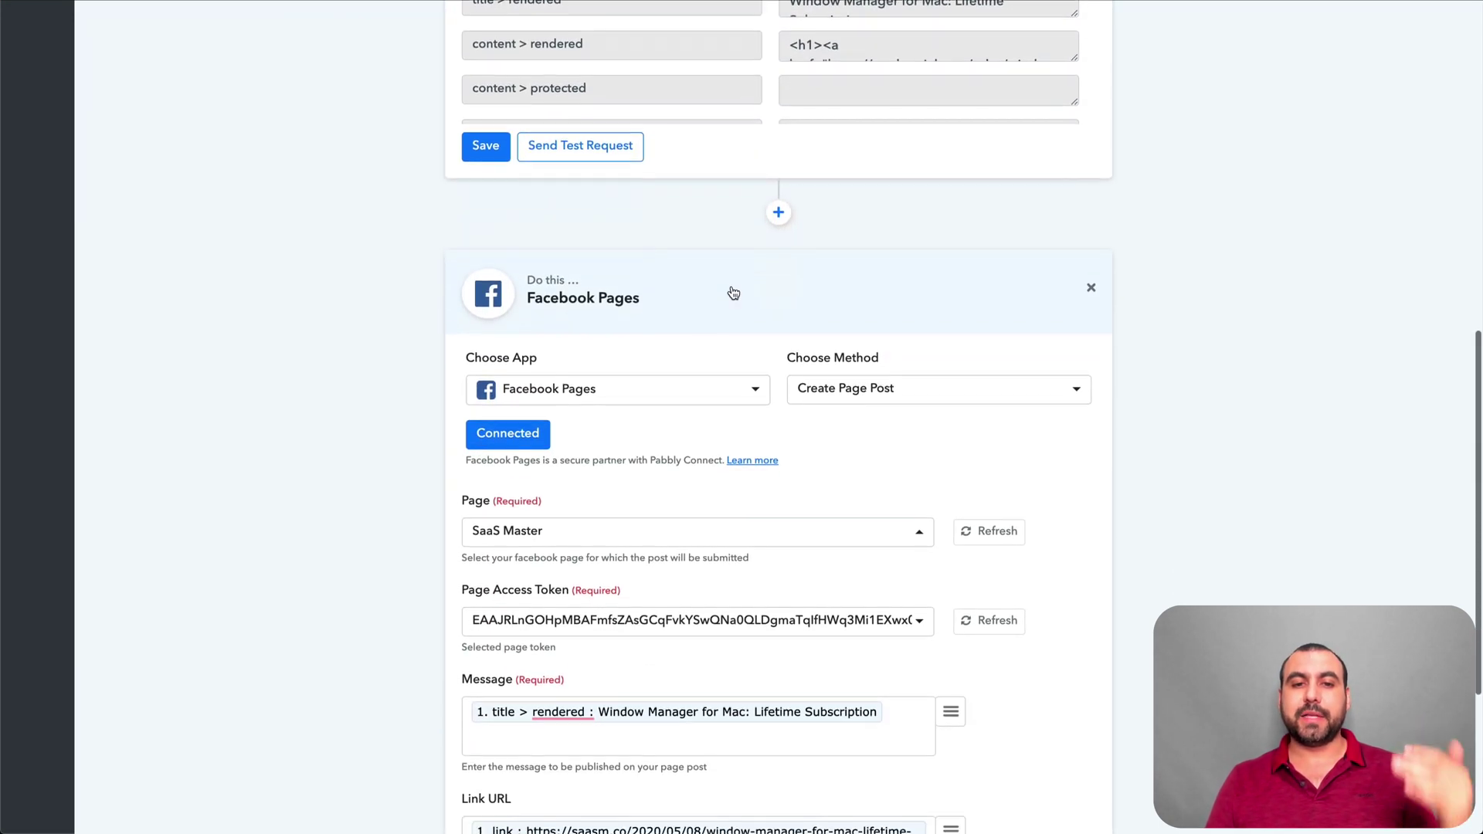
pyautogui.scroll(-4, 813, 310)
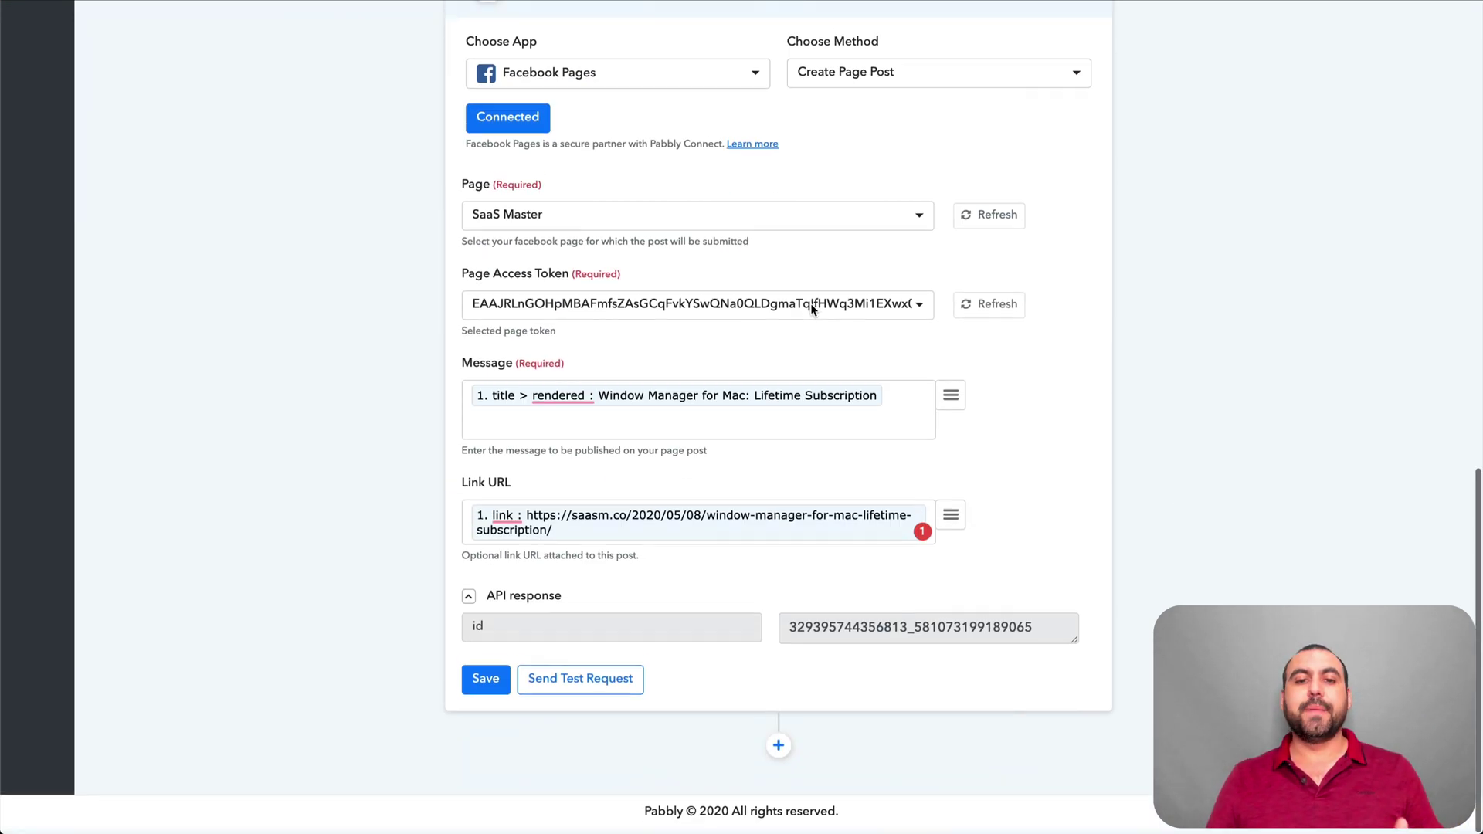
# Add a third action step below Facebook Pages and browse its Choose App list.
pyautogui.click(779, 749)
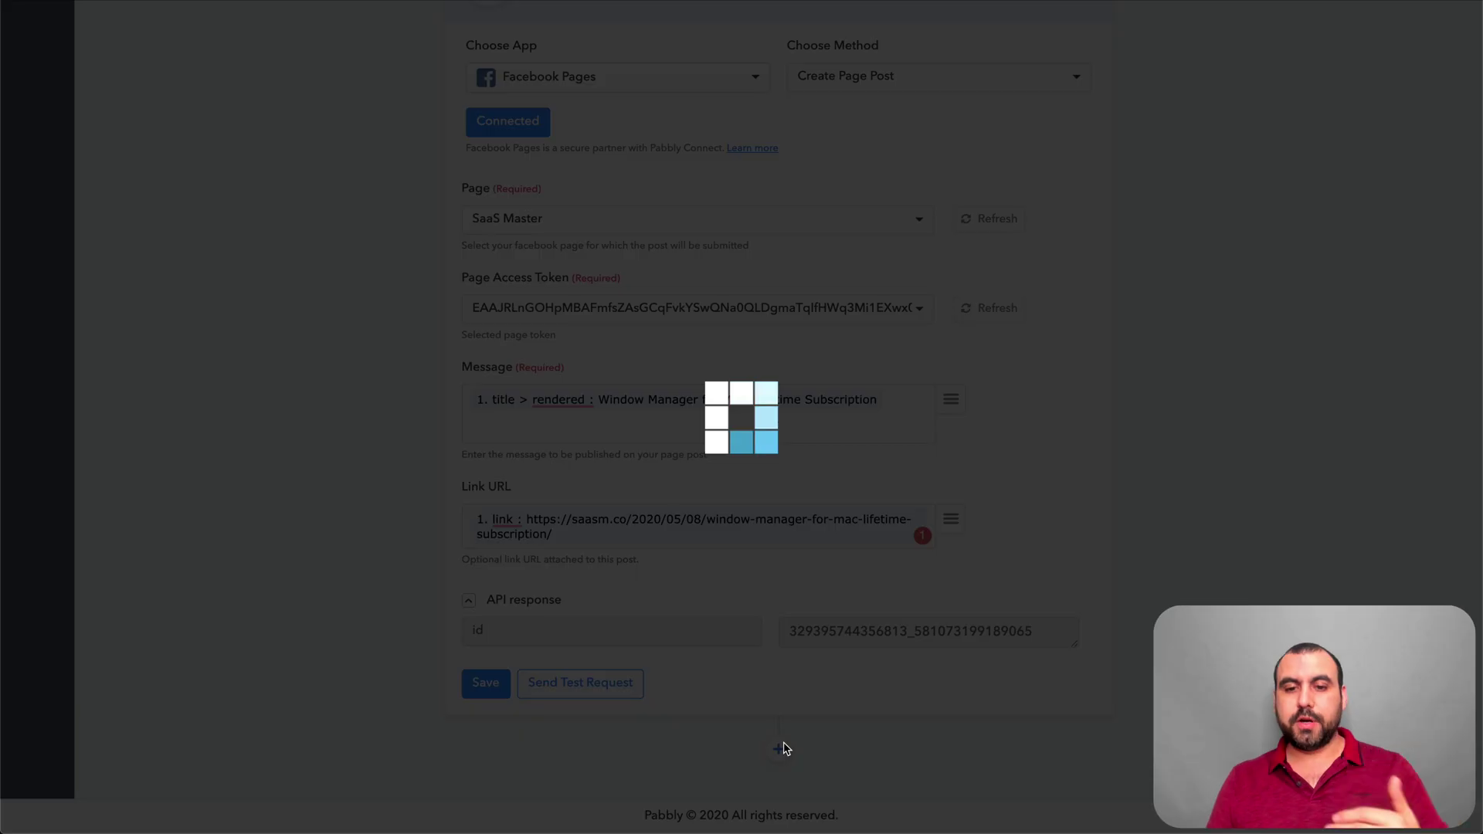
pyautogui.scroll(-6, 782, 749)
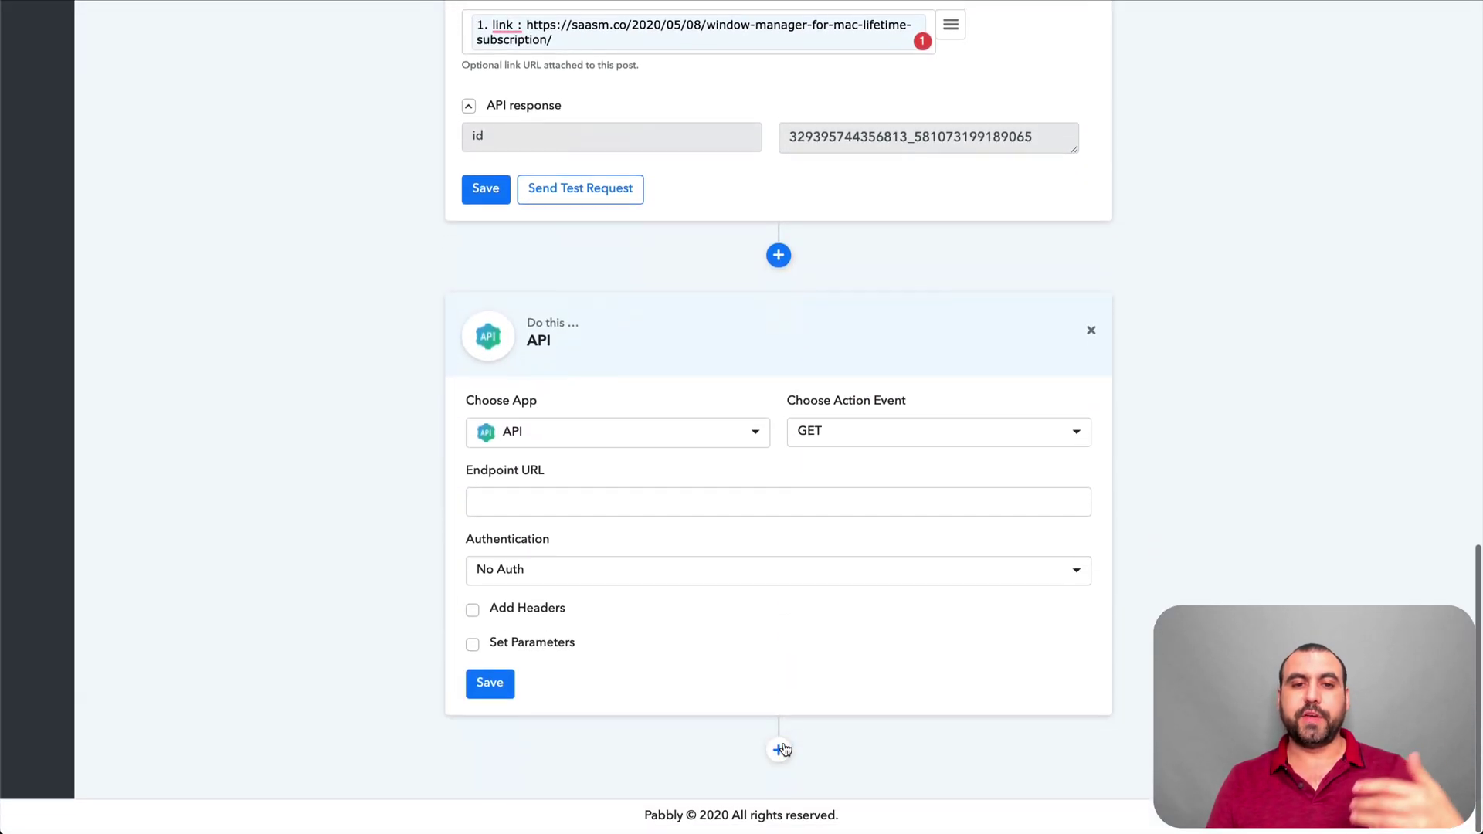
pyautogui.click(645, 429)
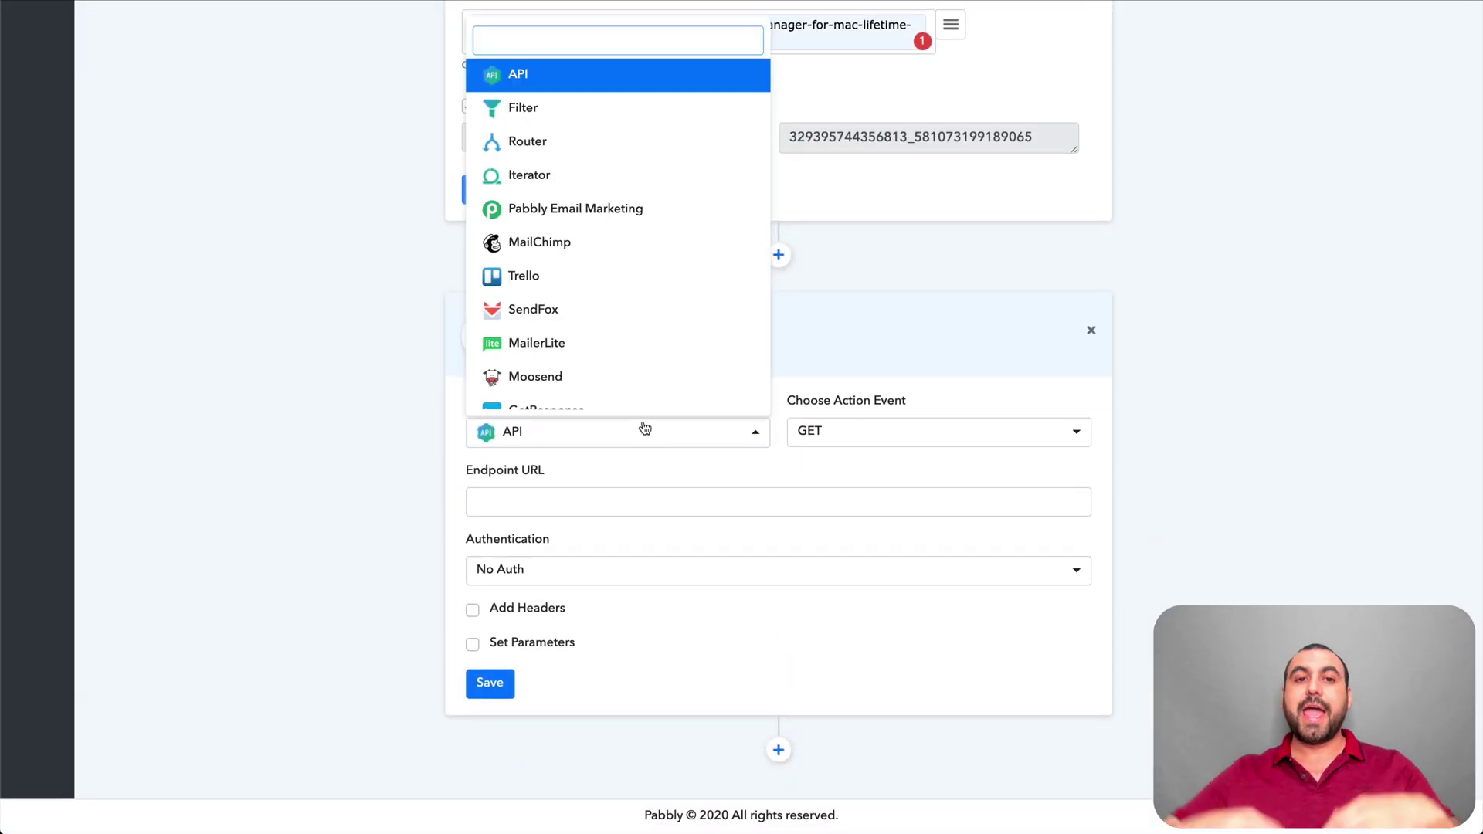